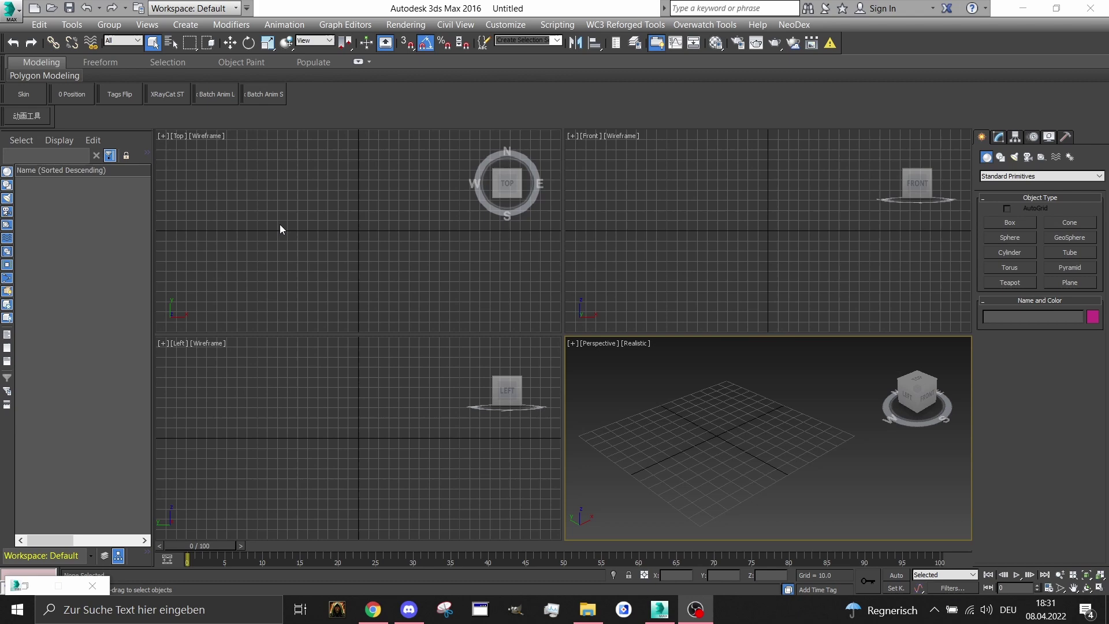
# From the Discord plugins channel link, open the wc3-toolkit-scripts folder in the wc3-3ds-toolkit repo.
pyautogui.click(409, 609)
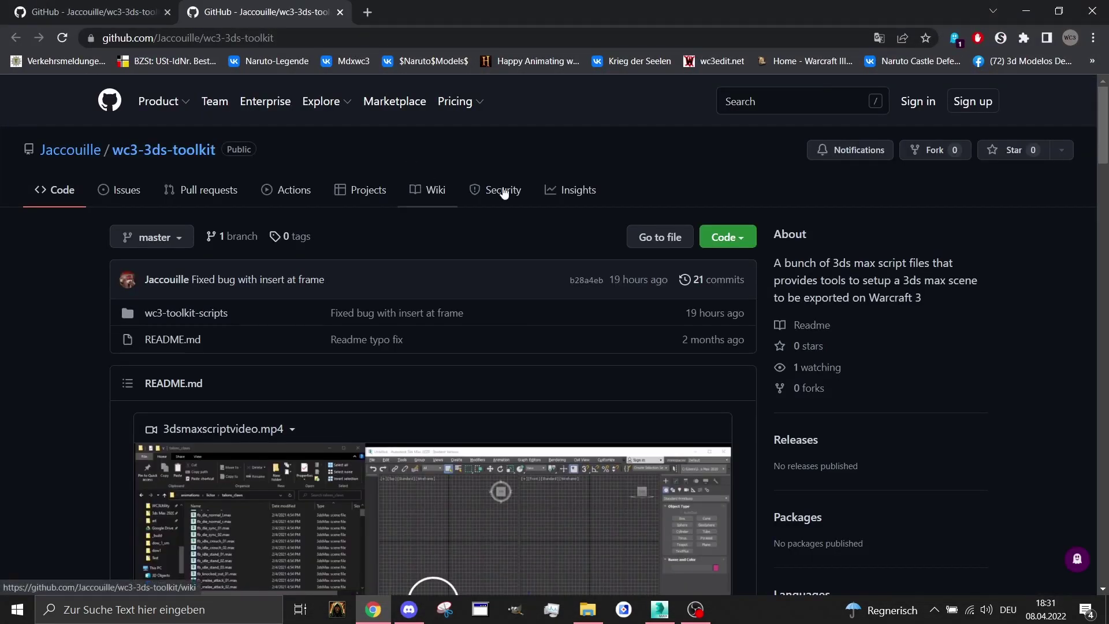
pyautogui.scroll(-2, 657, 228)
pyautogui.scroll(1, 349, 300)
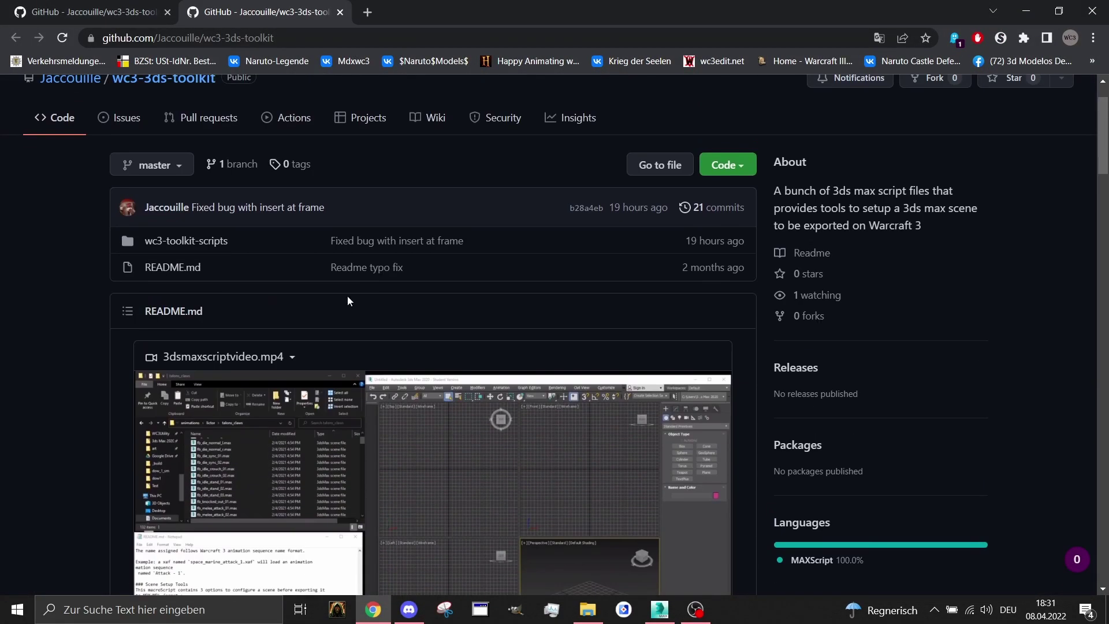
pyautogui.click(202, 241)
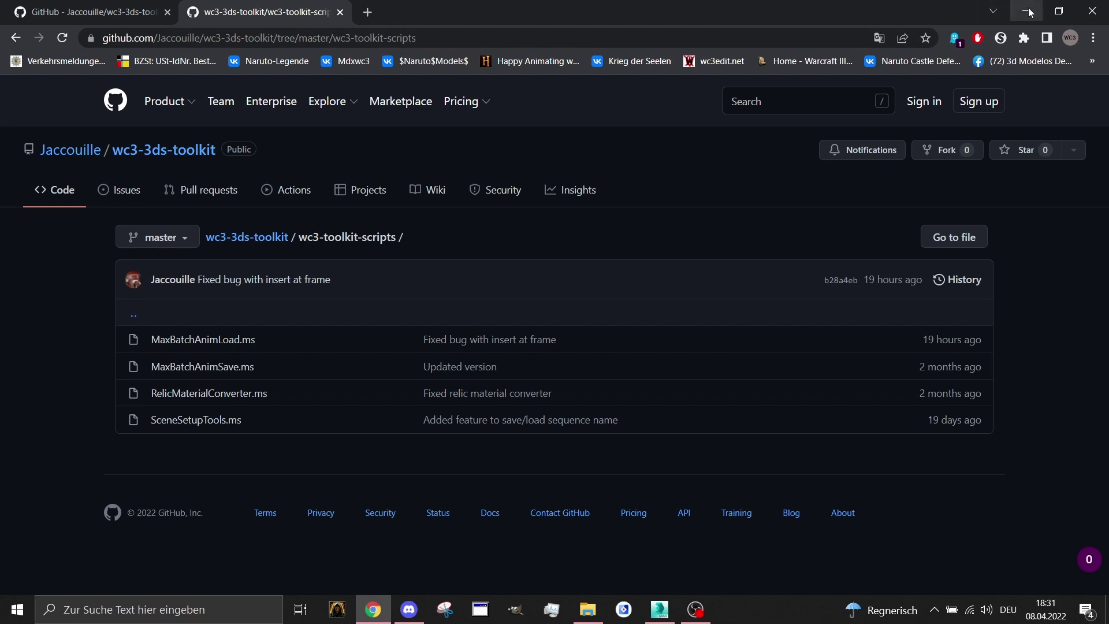
# Minimize the browser and open the 3ds Max 2016 scripts\Startup folder in File Explorer.
pyautogui.click(1029, 12)
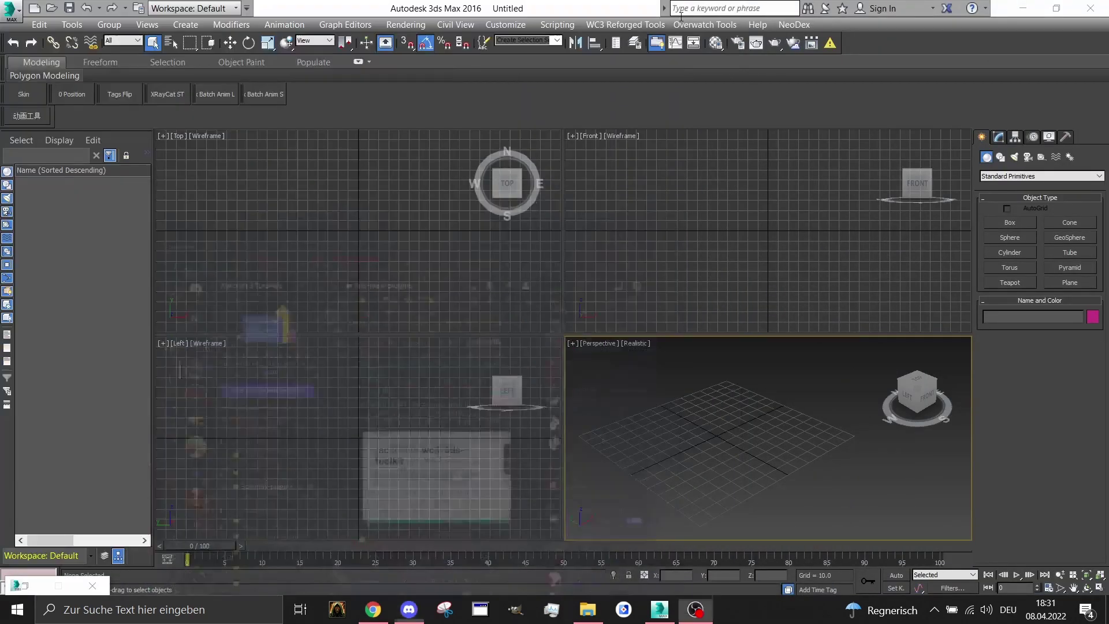
pyautogui.click(587, 609)
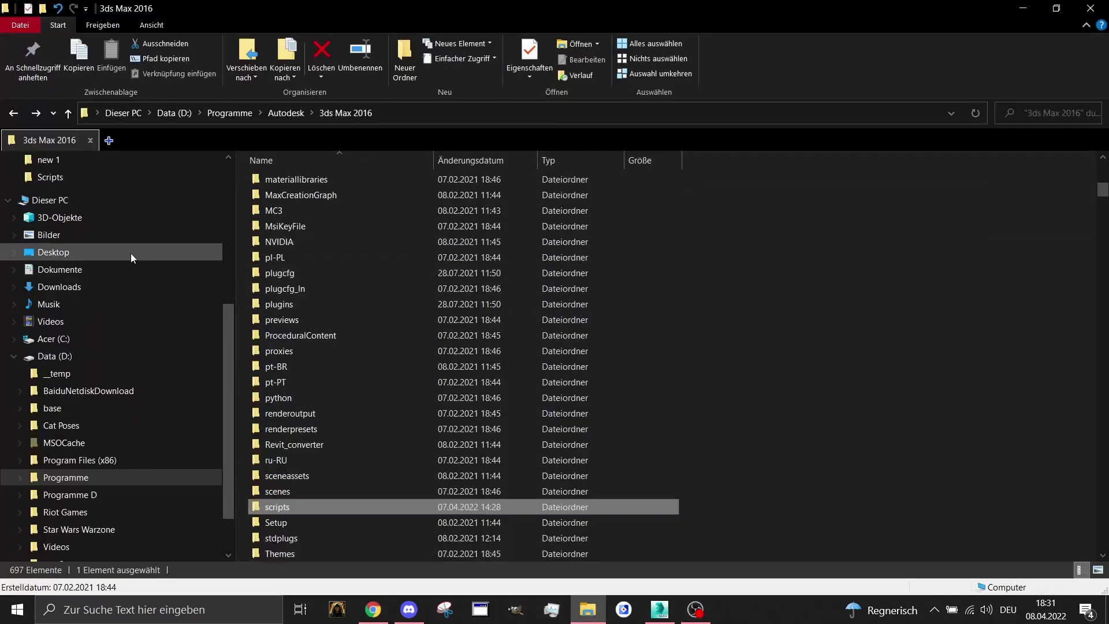
pyautogui.scroll(8, 366, 323)
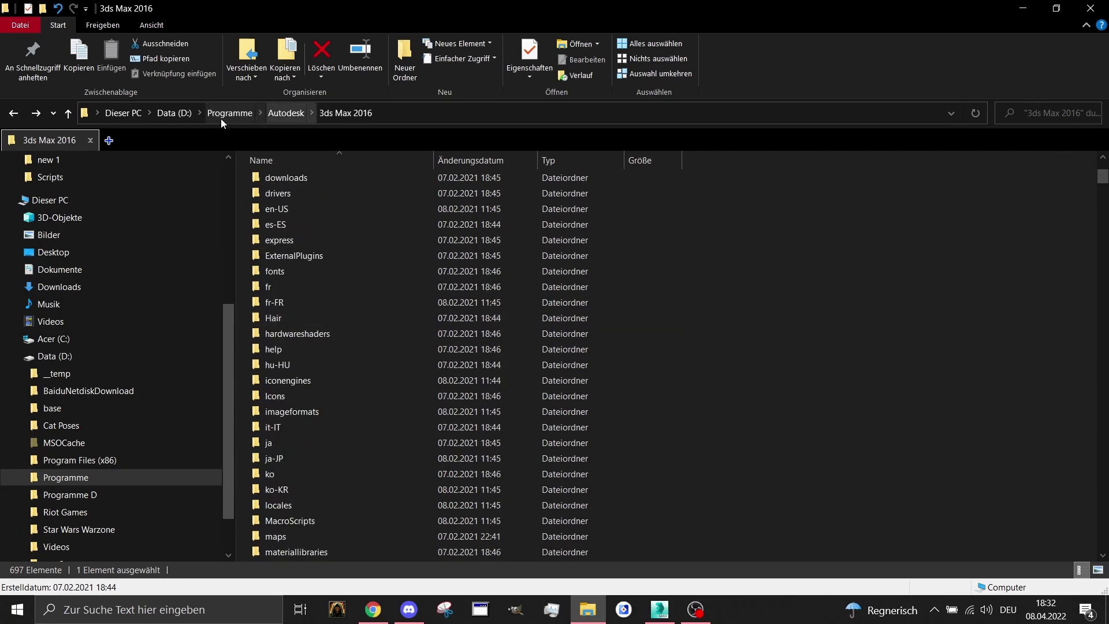
pyautogui.scroll(-13, 379, 231)
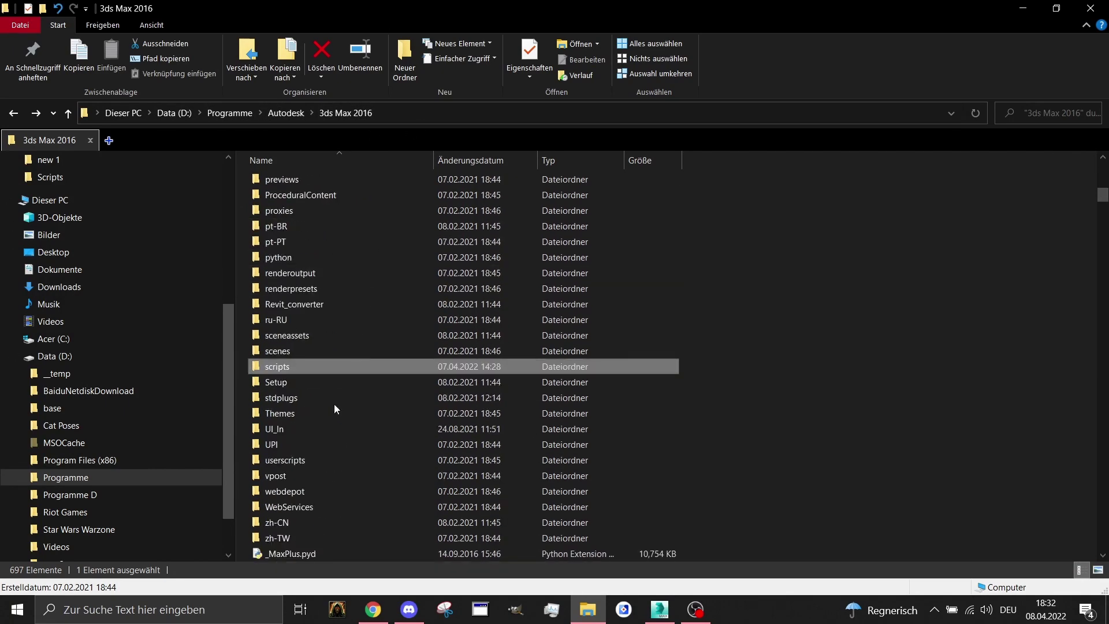
pyautogui.doubleClick(307, 372)
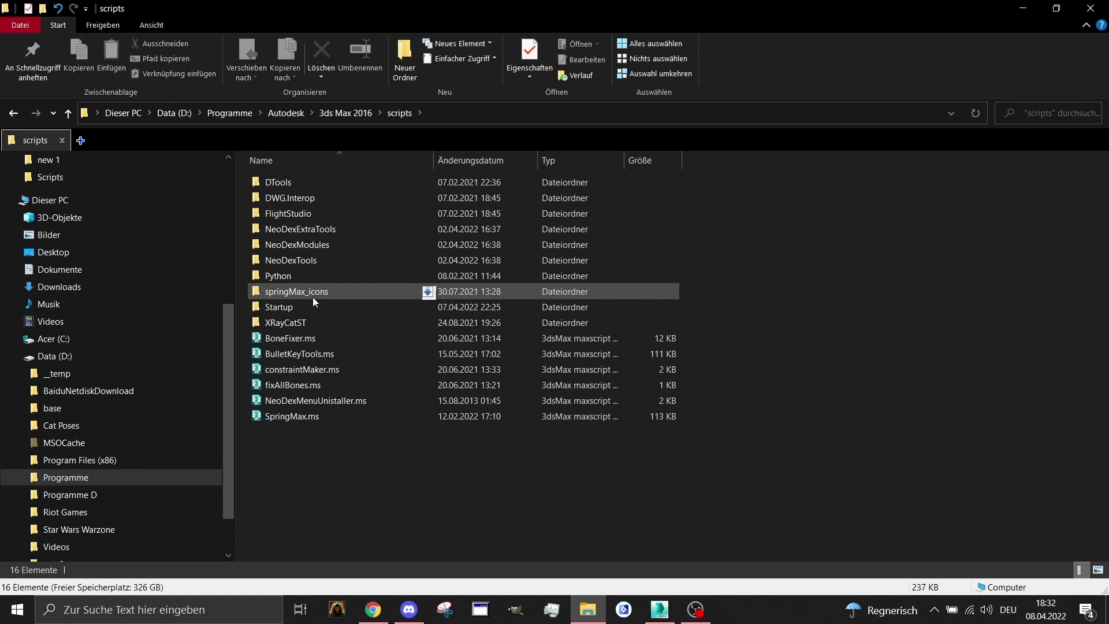
pyautogui.doubleClick(300, 305)
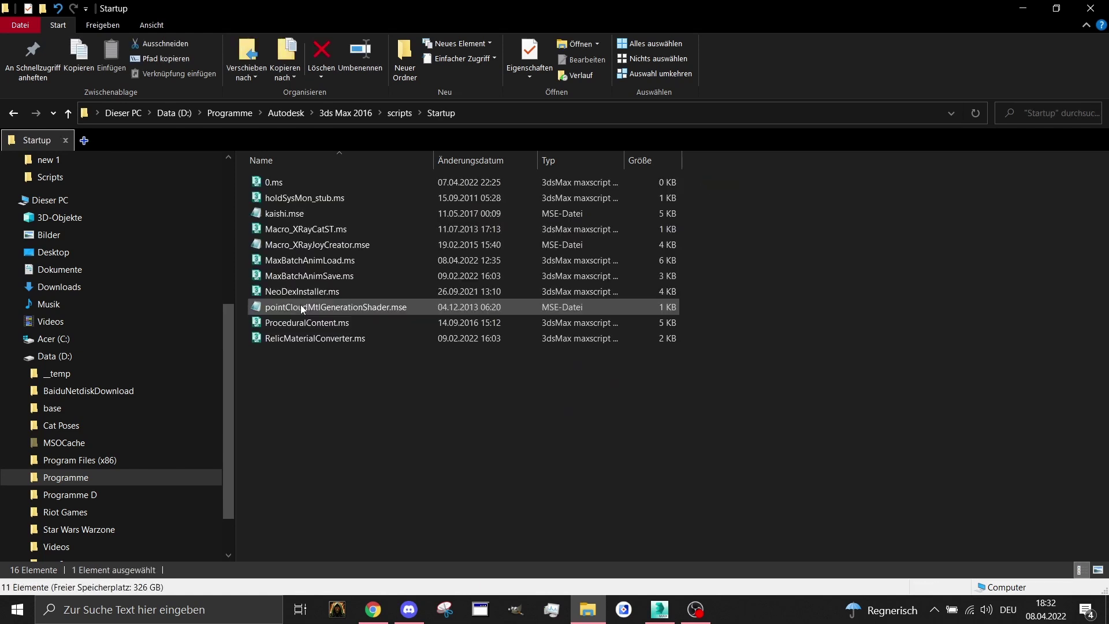
# Select MaxBatchAnimLoad.ms and MaxBatchAnimSave.ms in the Startup folder.
pyautogui.click(294, 261)
pyautogui.keyDown('ctrl'); pyautogui.click(260, 277); pyautogui.keyUp('ctrl')
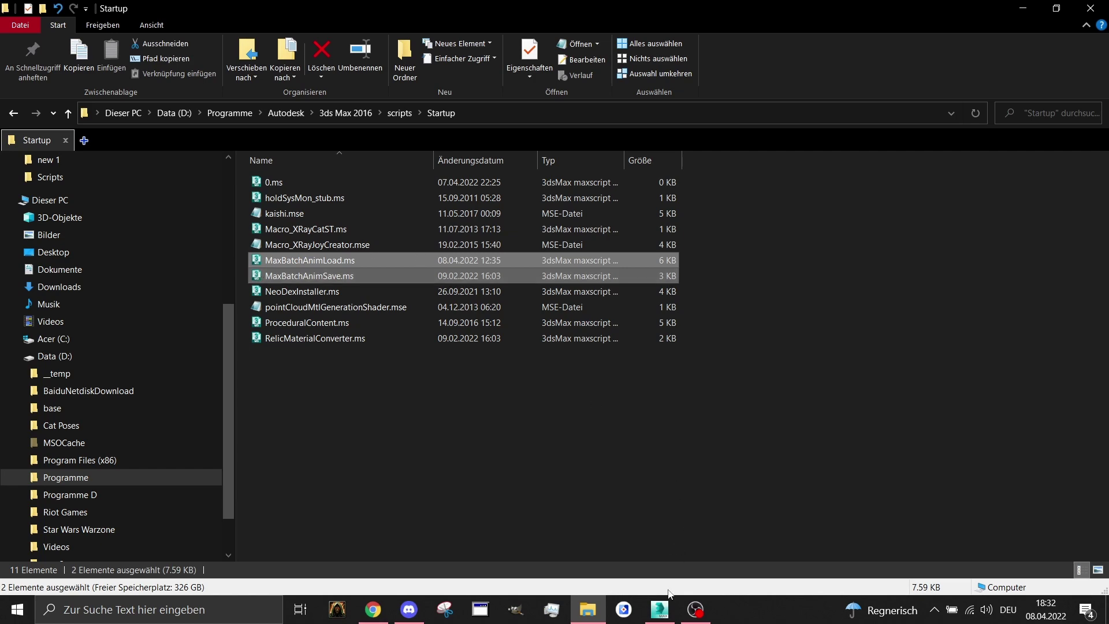
pyautogui.moveTo(666, 605)
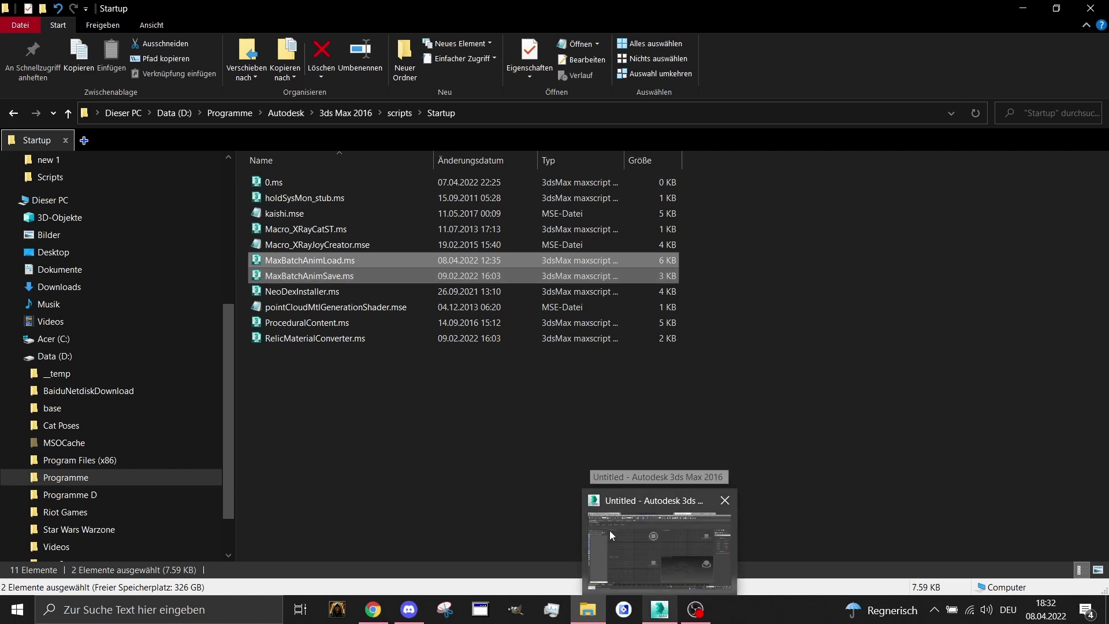
pyautogui.moveTo(609, 530)
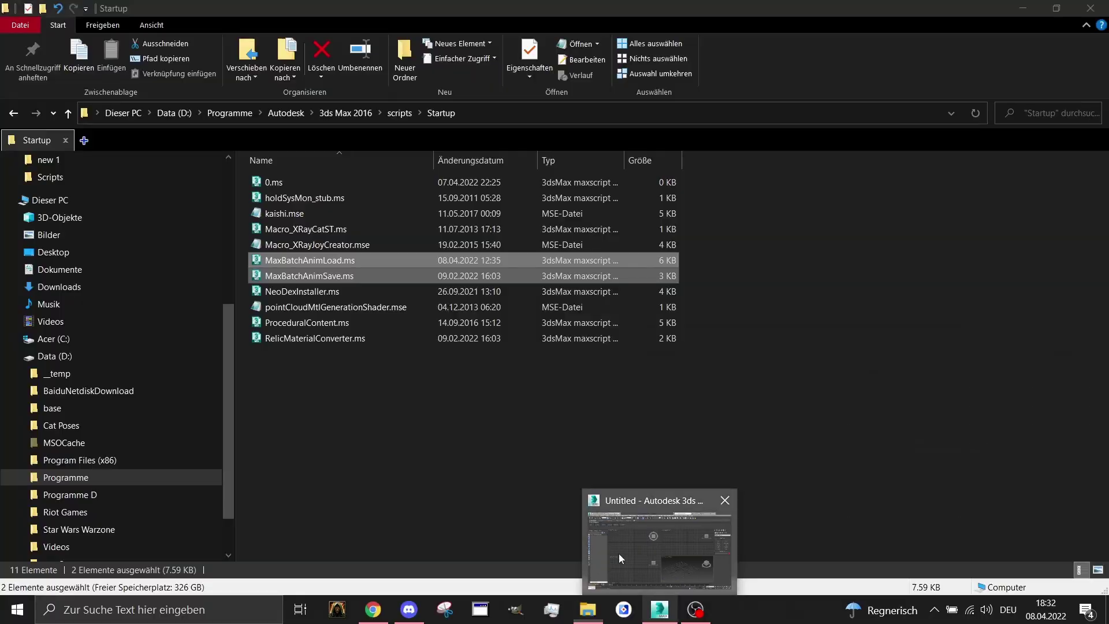
# Bring the untitled 3ds Max window to the front from the taskbar and open the Customize menu.
pyautogui.click(618, 553)
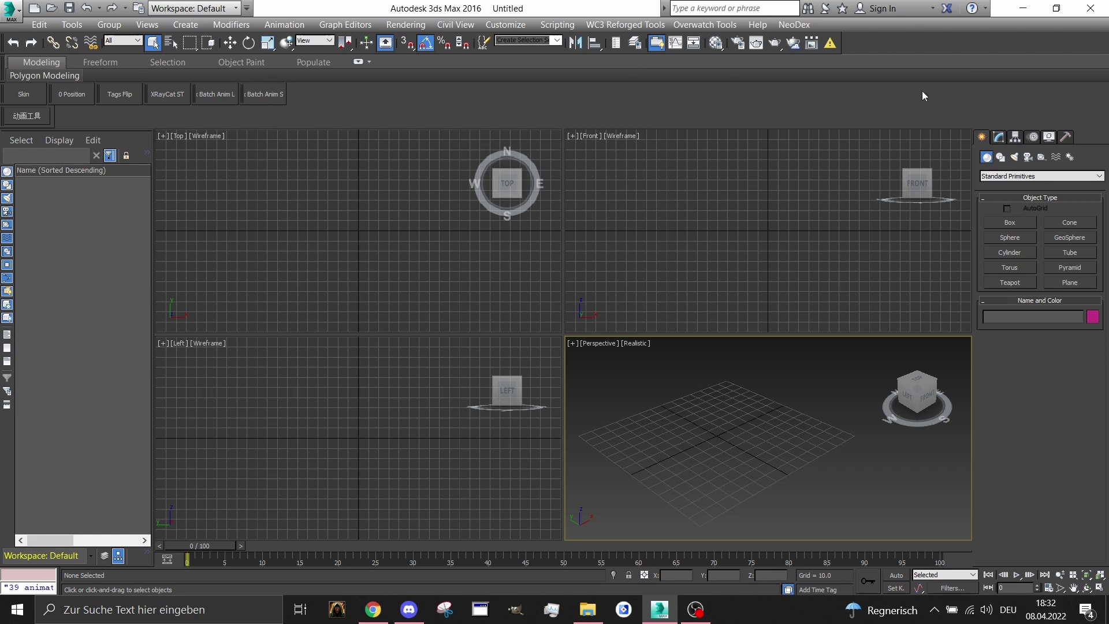
pyautogui.click(558, 24)
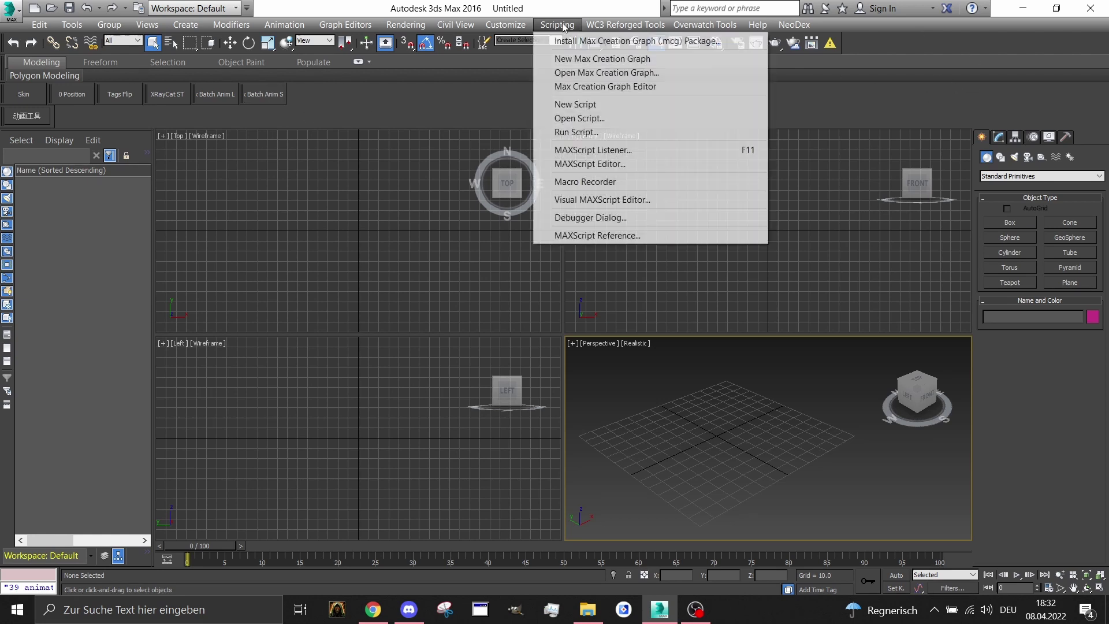
# In Customize User Interface > Toolbars, show the AnimationScript category's Max Batch Anim actions.
pyautogui.click(511, 45)
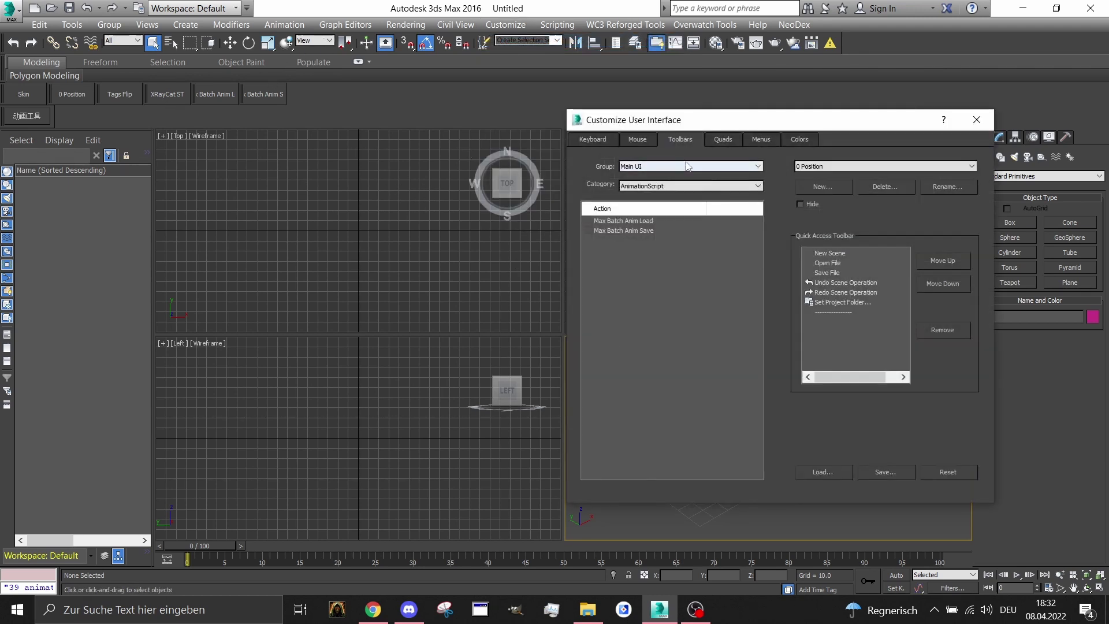
pyautogui.click(676, 186)
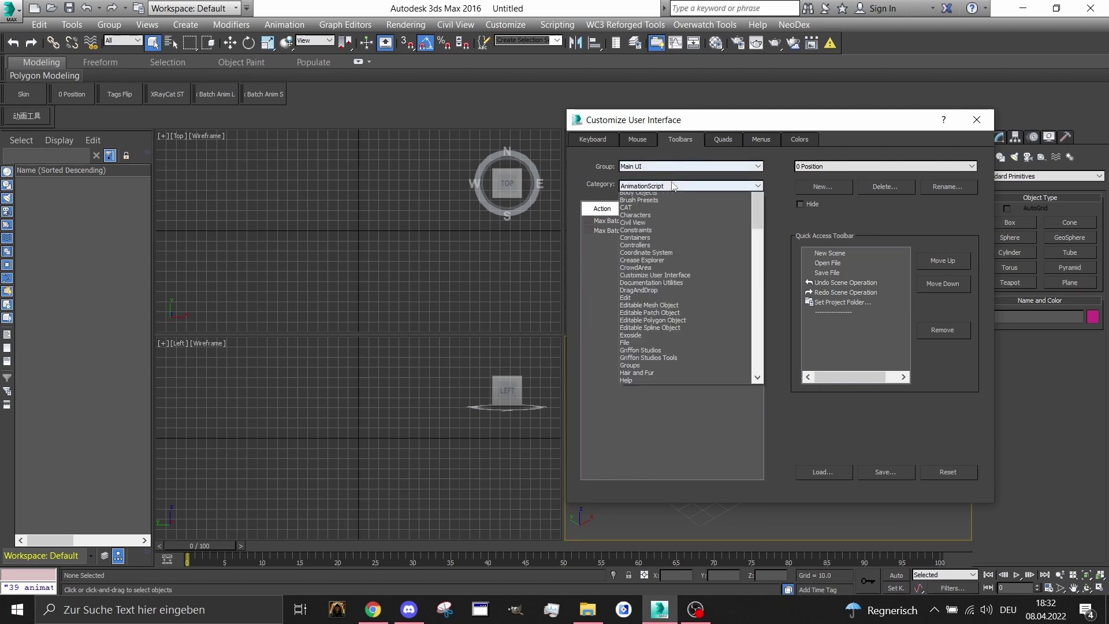
pyautogui.scroll(1, 659, 202)
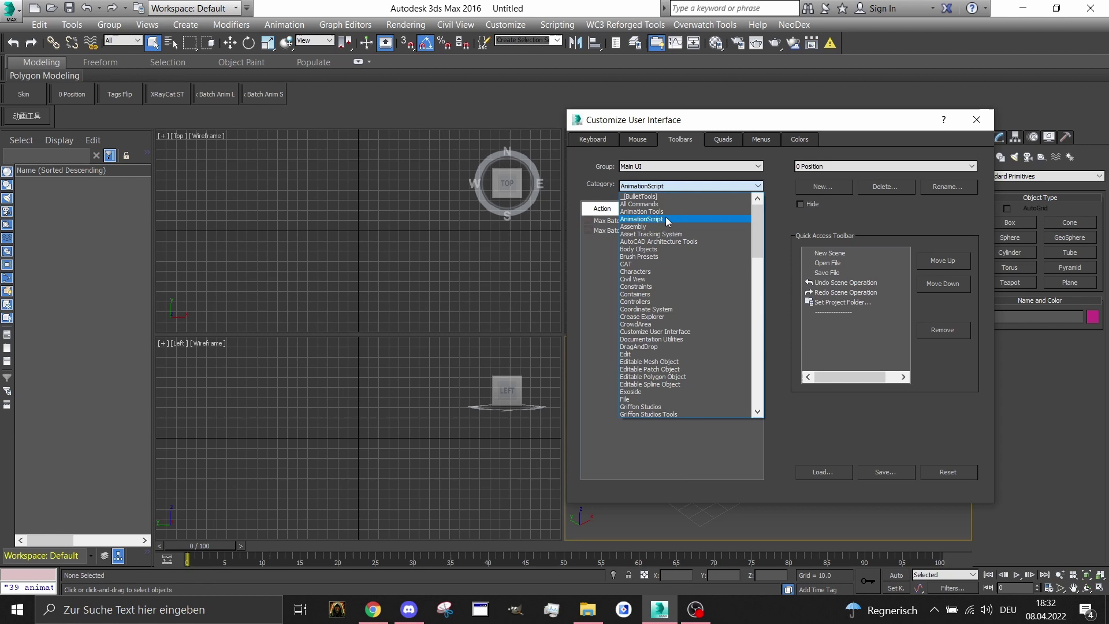
pyautogui.click(666, 219)
pyautogui.click(621, 220)
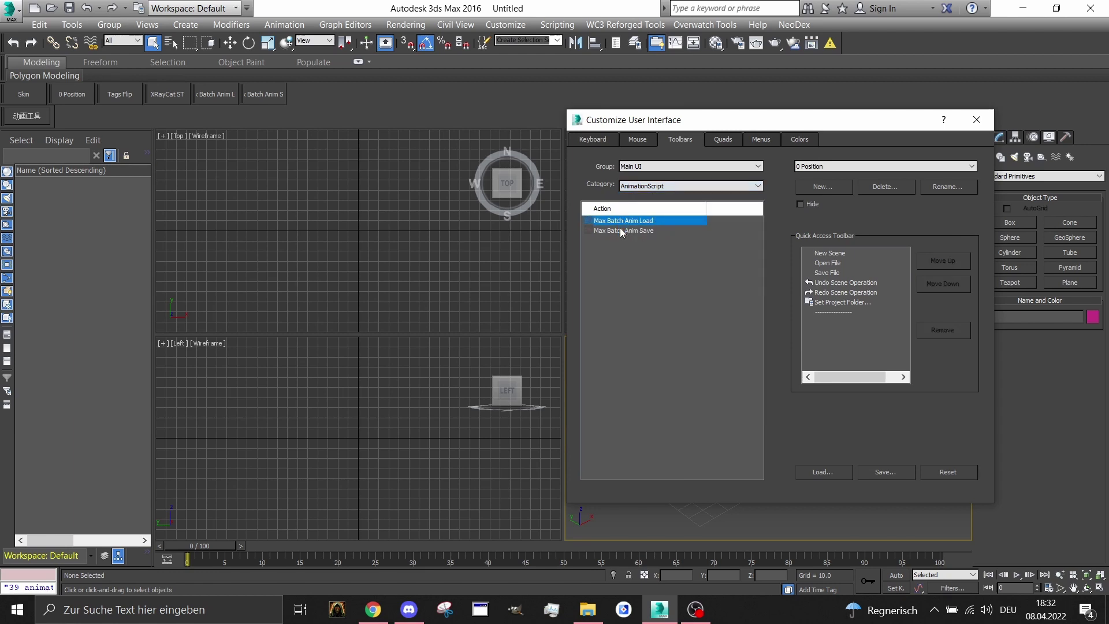
pyautogui.click(621, 231)
# Create a new toolbar 'test' holding Max Batch Anim Load and dock it in the main toolbar row.
pyautogui.click(820, 189)
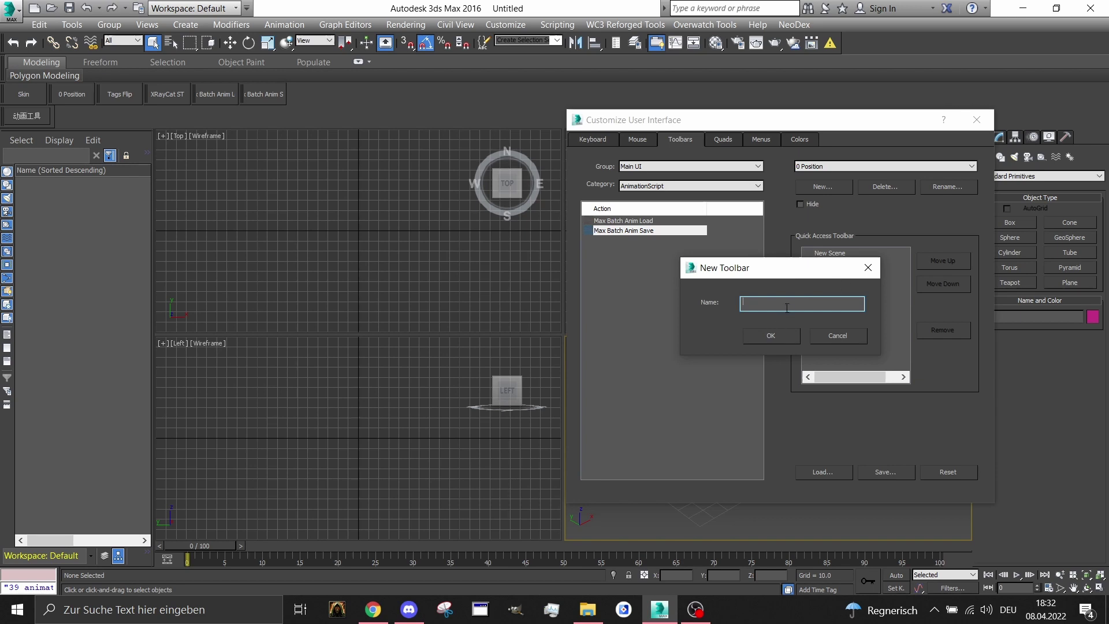
pyautogui.write('test')
pyautogui.click(774, 337)
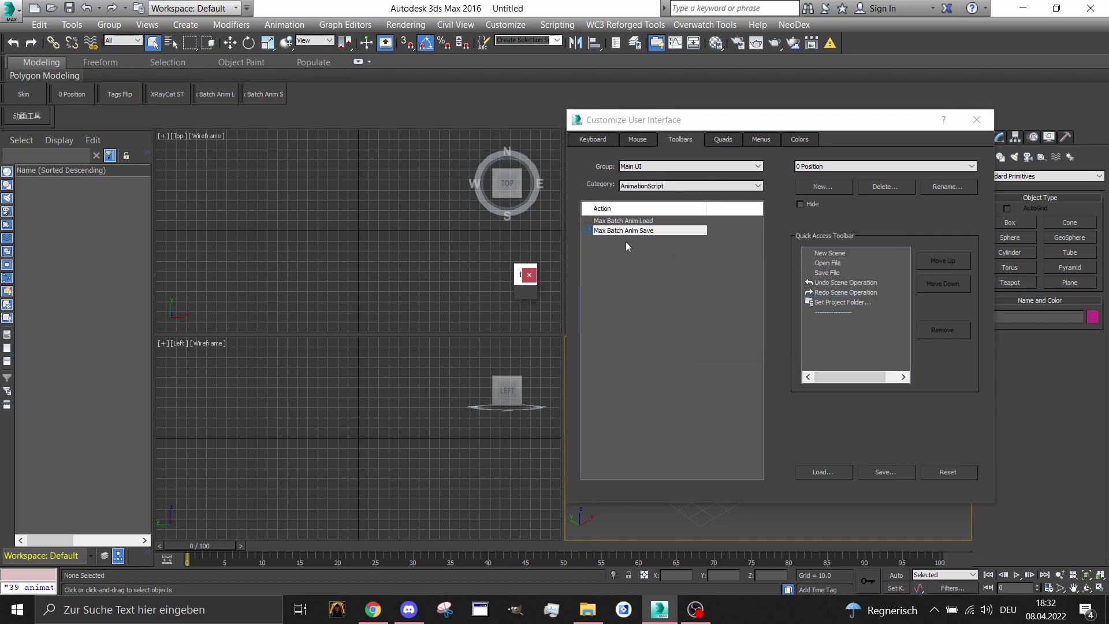
pyautogui.moveTo(634, 221); pyautogui.dragTo(522, 293)
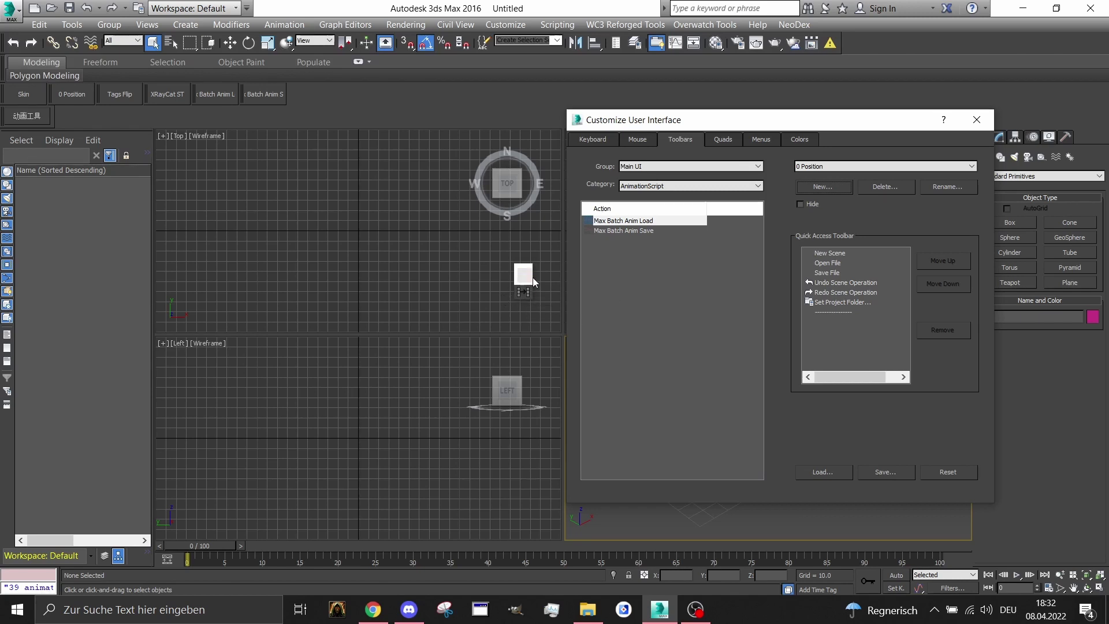
pyautogui.moveTo(530, 276); pyautogui.dragTo(299, 90)
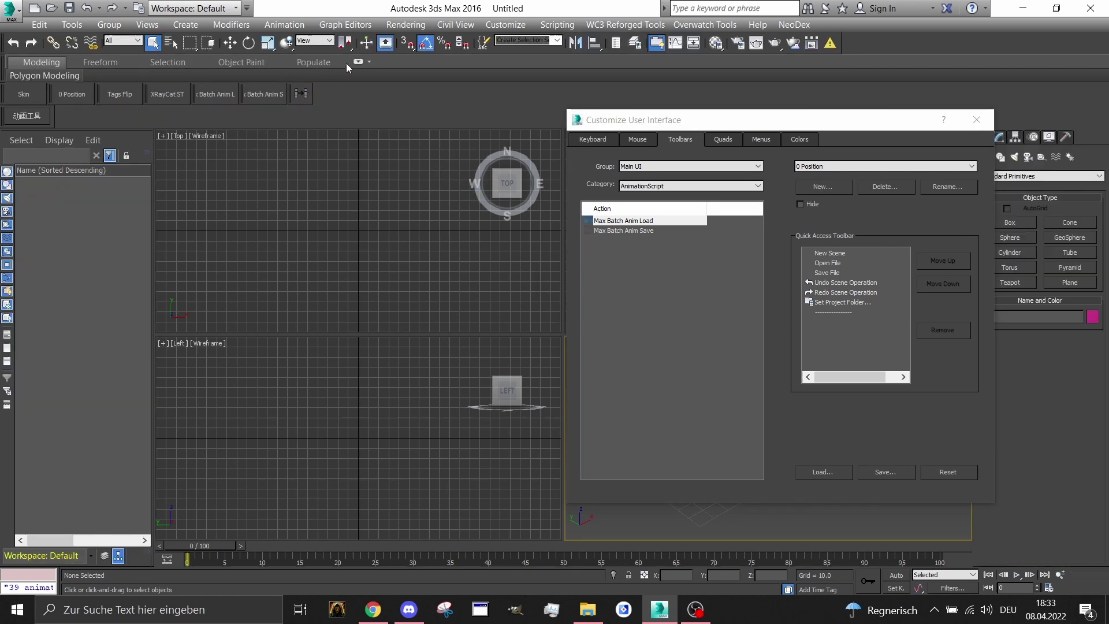
# Delete the new Max Batch Anim Load toolbar button, confirming with Ja.
pyautogui.rightClick(298, 97)
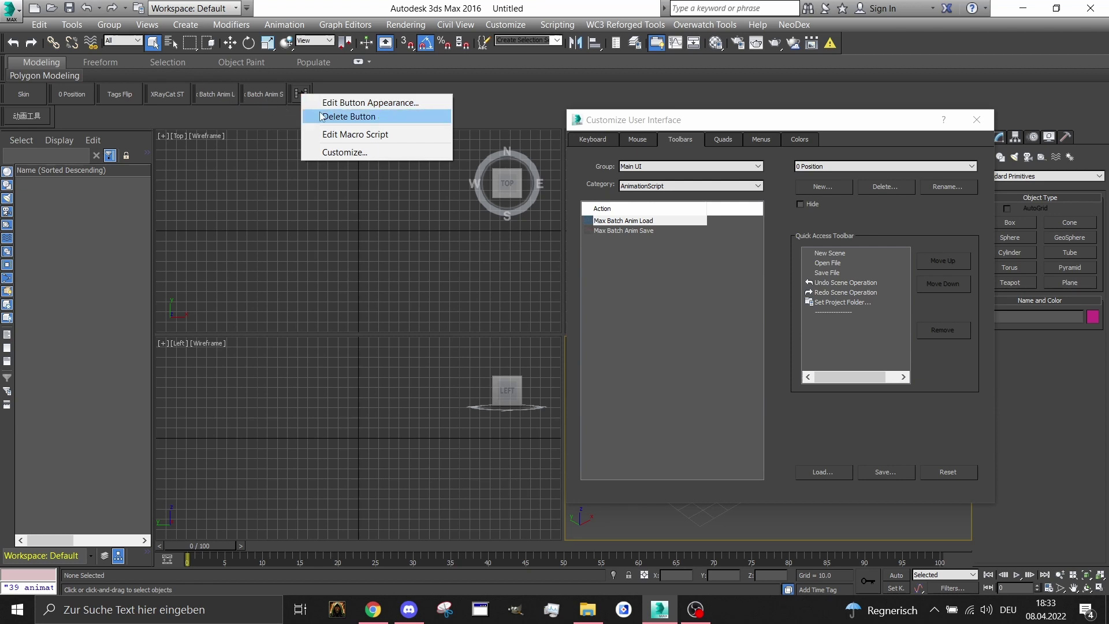
pyautogui.click(357, 118)
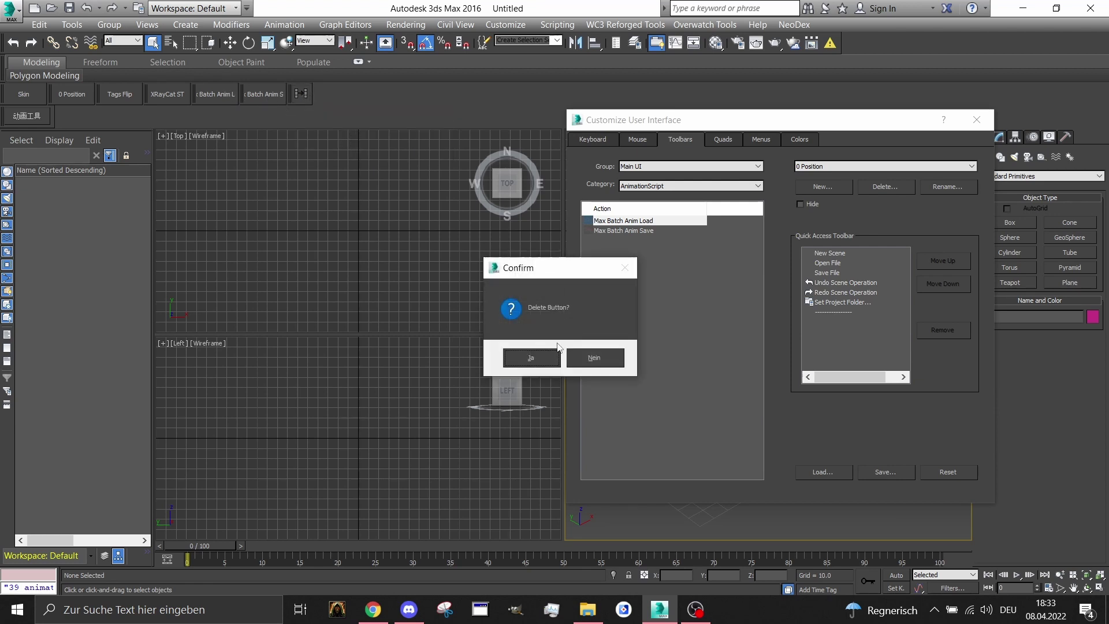
pyautogui.click(532, 358)
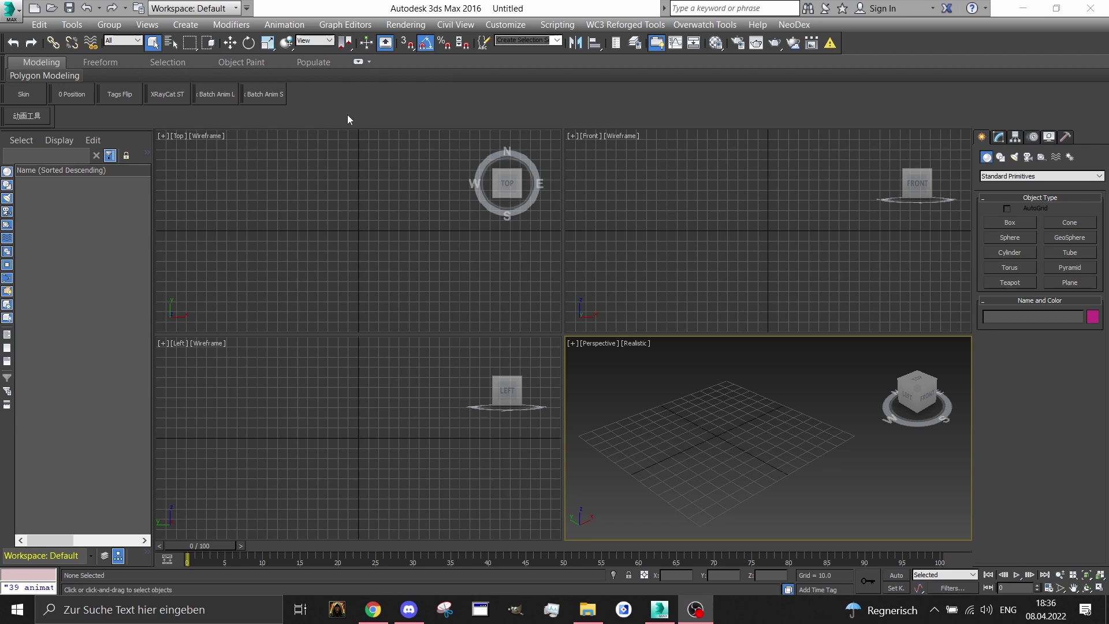
# Import WIZ06.fbx using the cmn_13852 animation take.
pyautogui.click(19, 13)
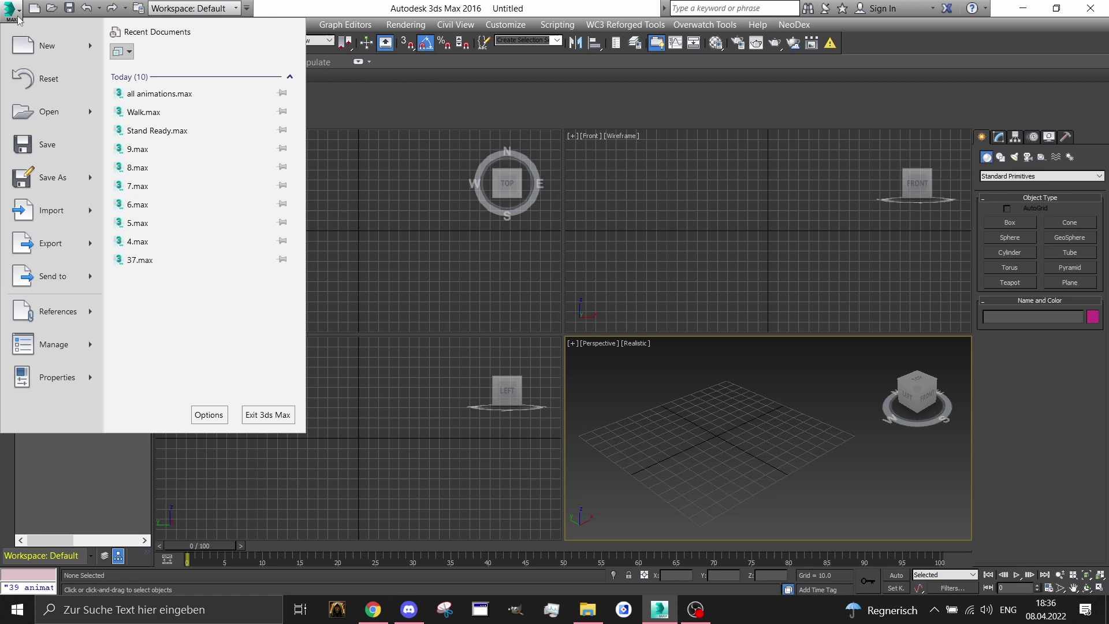
pyautogui.click(50, 211)
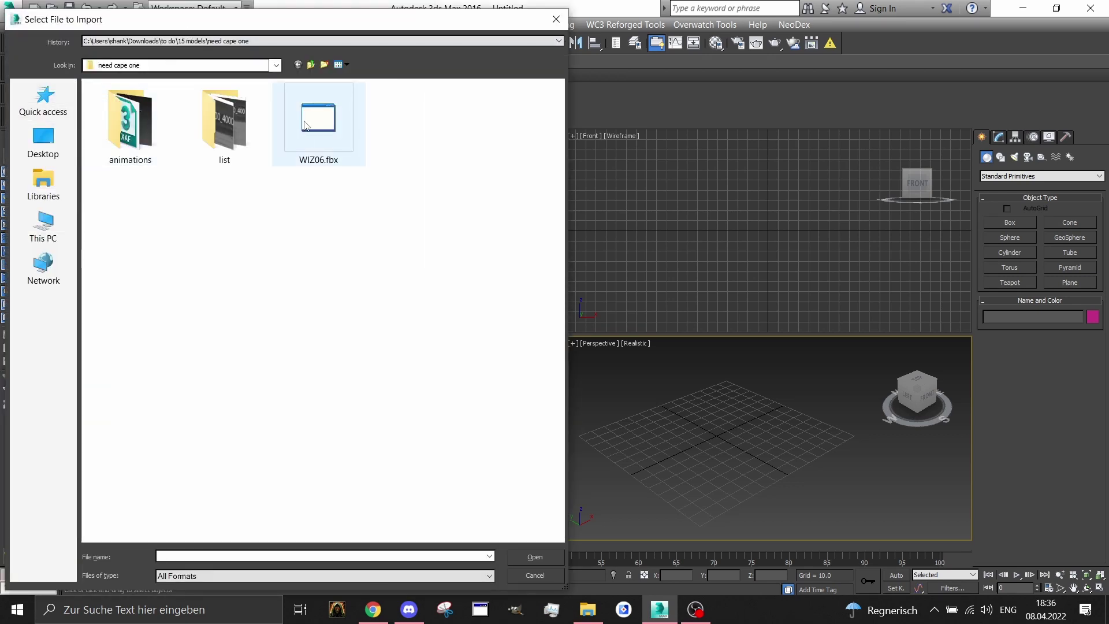
pyautogui.click(307, 126)
pyautogui.doubleClick(306, 126)
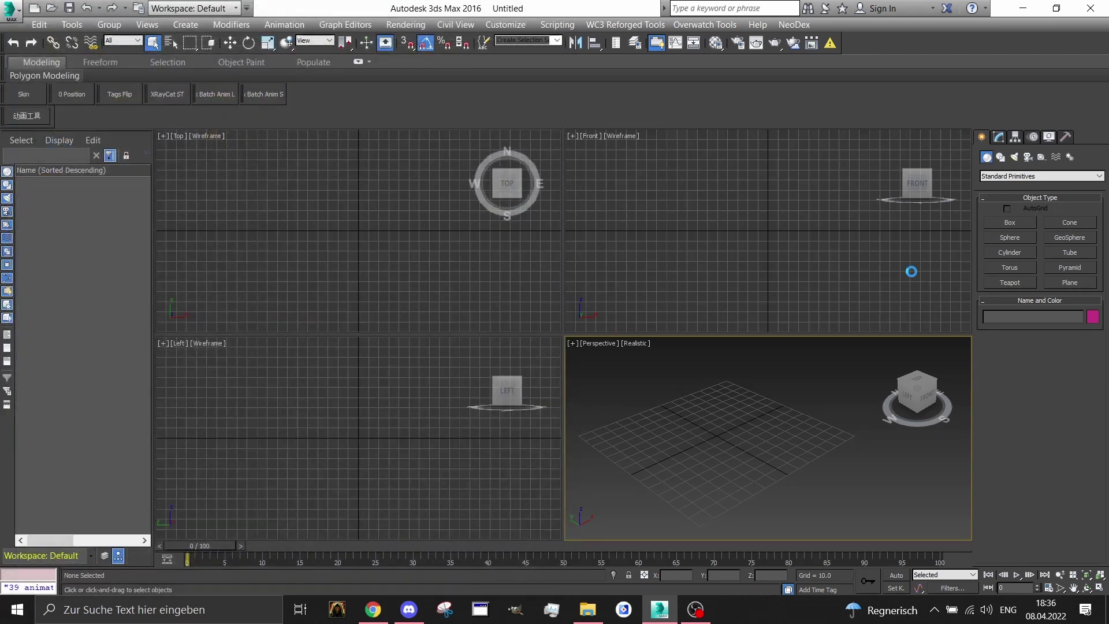
pyautogui.click(926, 299)
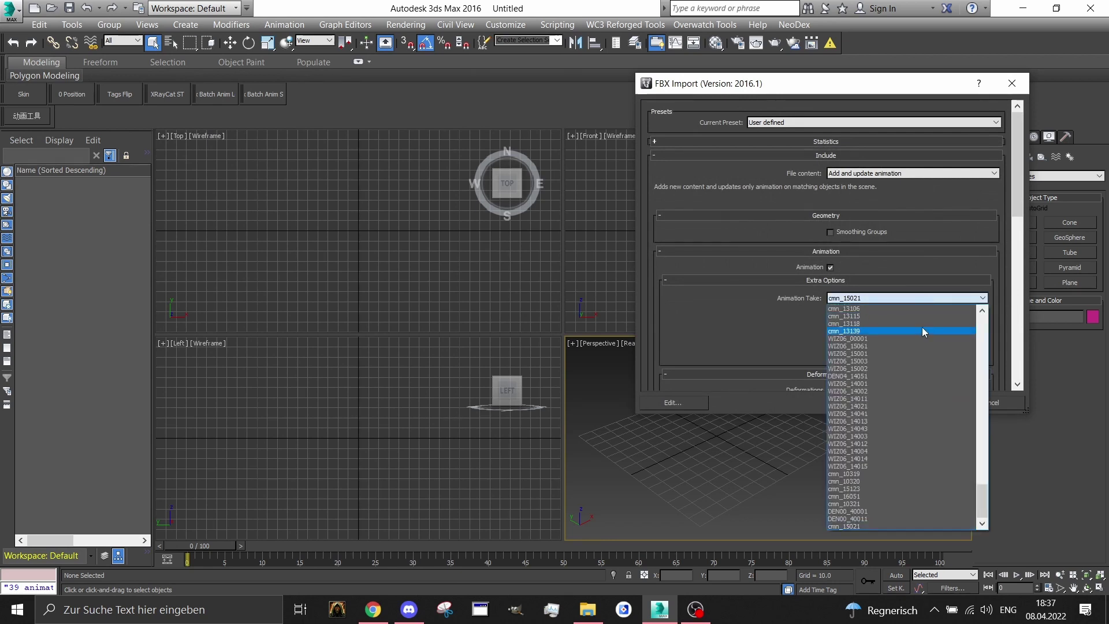
pyautogui.scroll(-3, 922, 327)
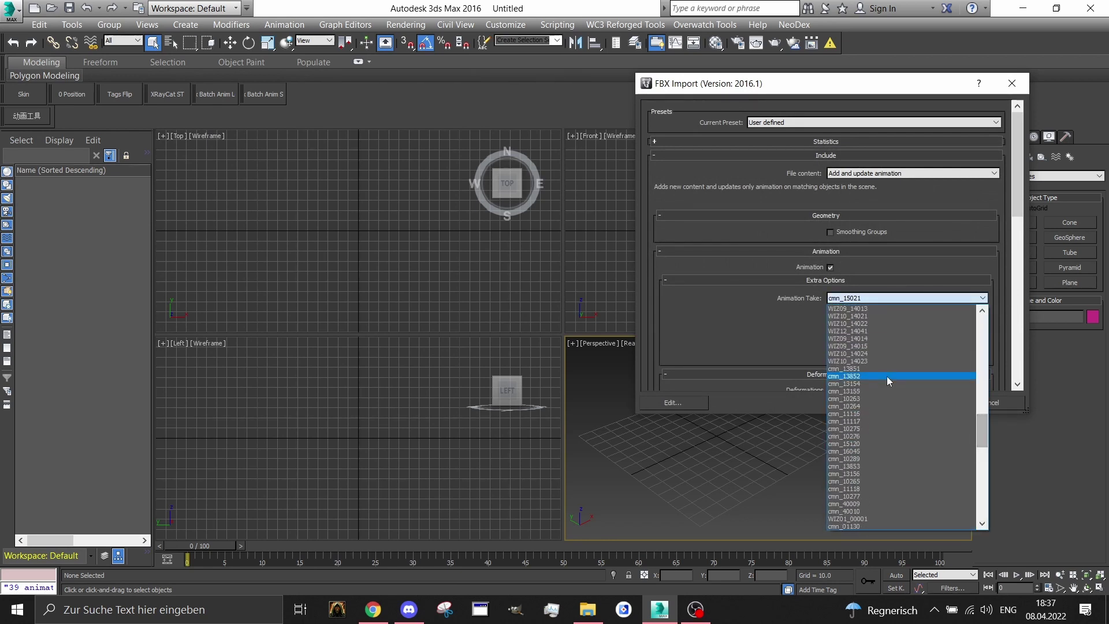
pyautogui.click(886, 376)
pyautogui.click(945, 403)
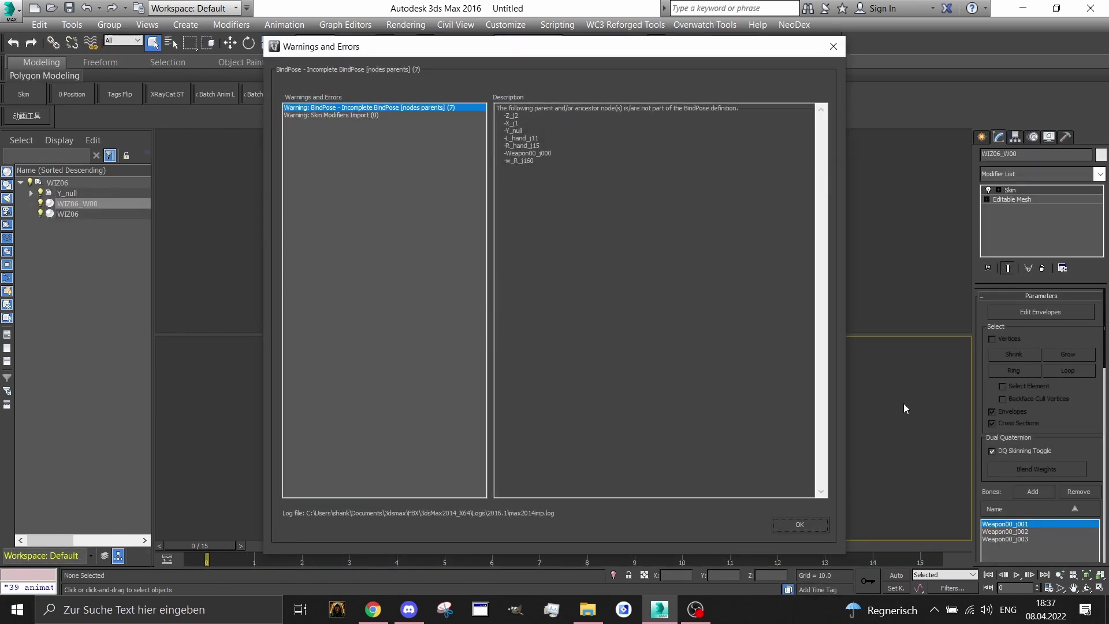
# Close the BindPose warnings, select all, and try Save Animation, dismissing the duplicate node name error.
pyautogui.click(809, 523)
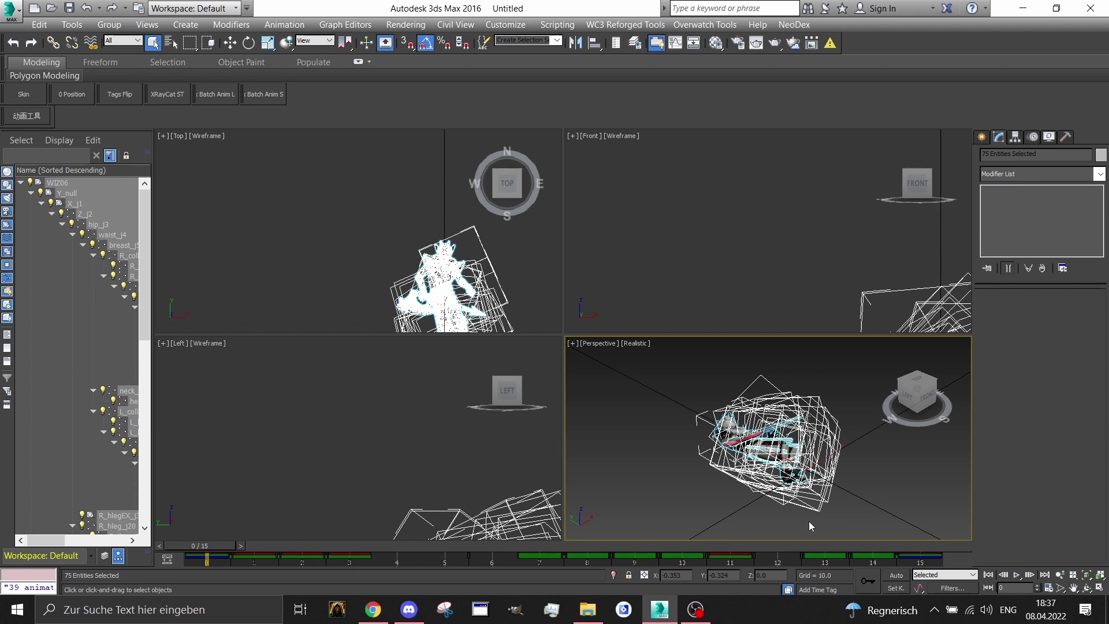
pyautogui.hotkey('ctrl', 'a')
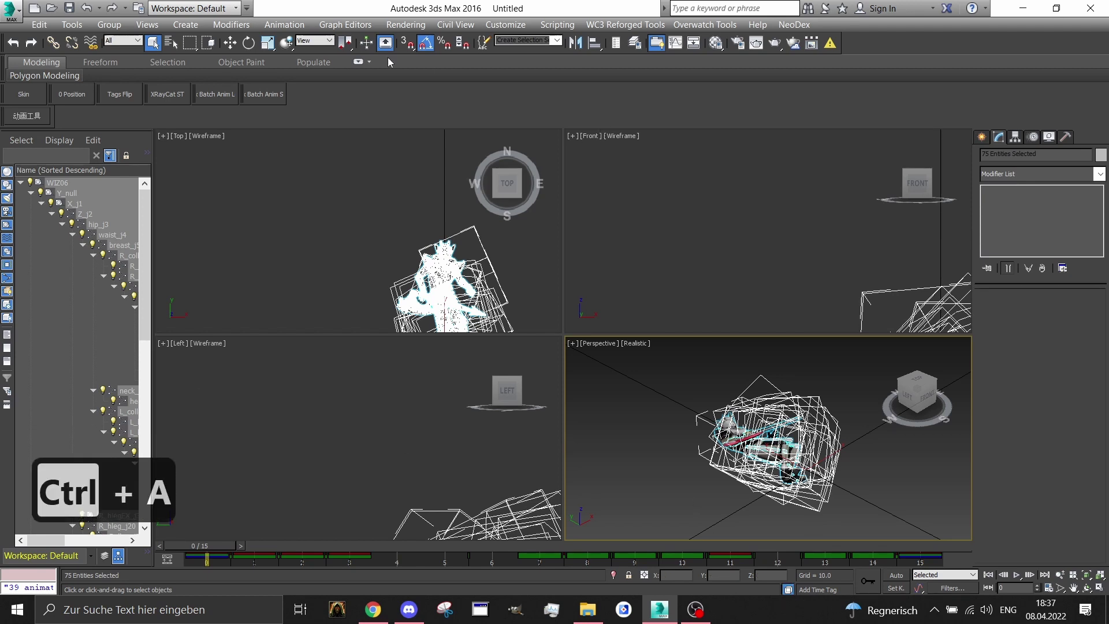
pyautogui.click(284, 24)
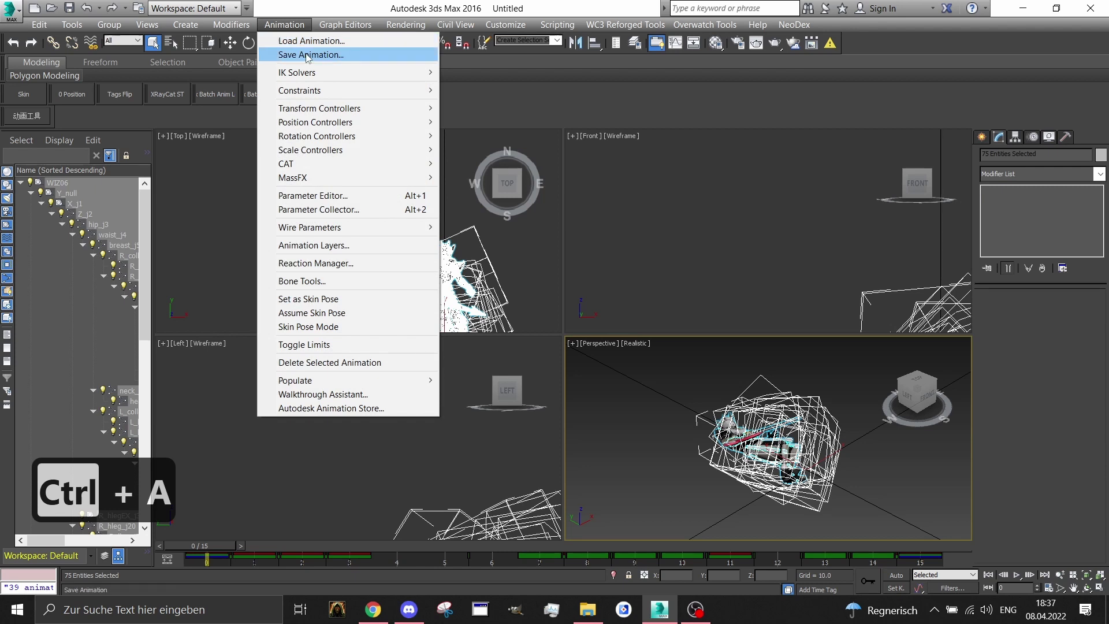
pyautogui.click(307, 55)
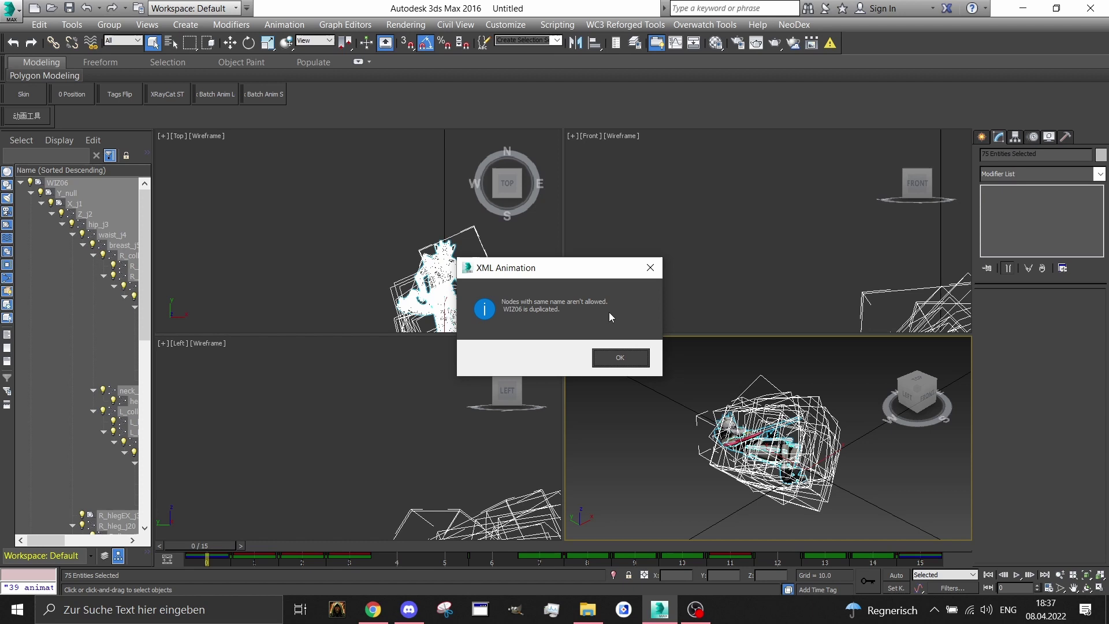
pyautogui.click(636, 357)
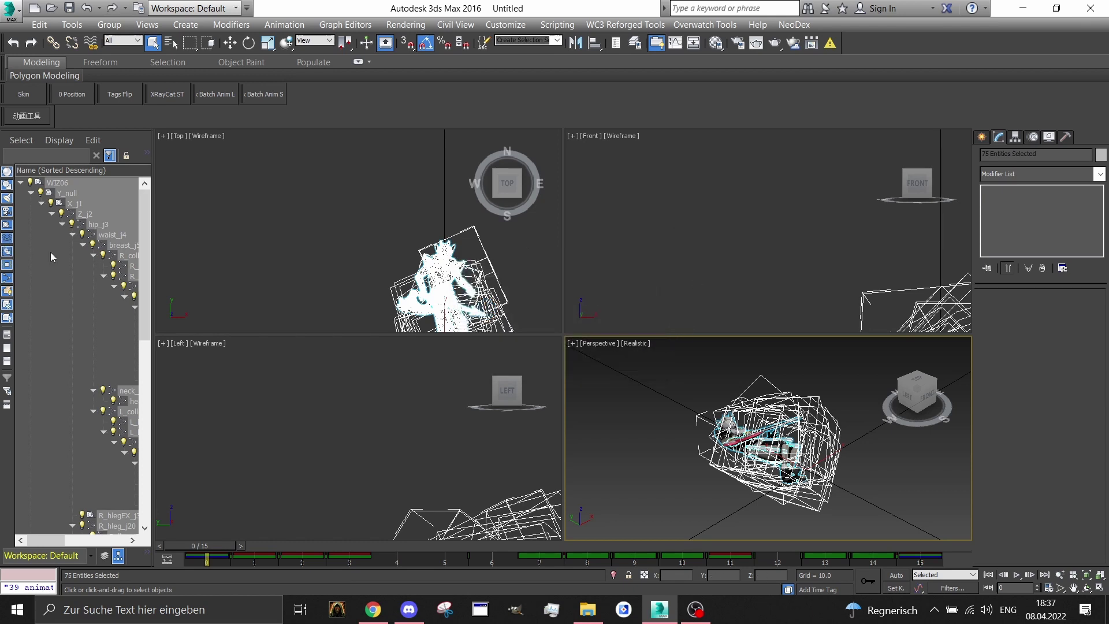
# Rename the WIZ06 mesh object to 'mesh' in Scene Explorer, then select all in the Front viewport.
pyautogui.click(31, 193)
pyautogui.click(21, 183)
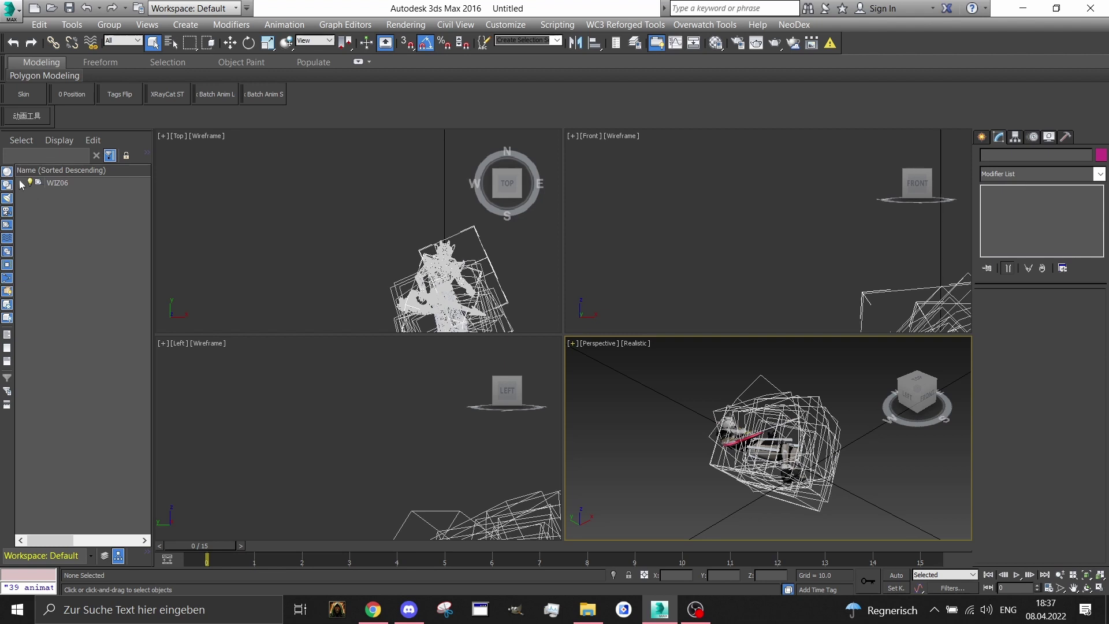
pyautogui.click(20, 182)
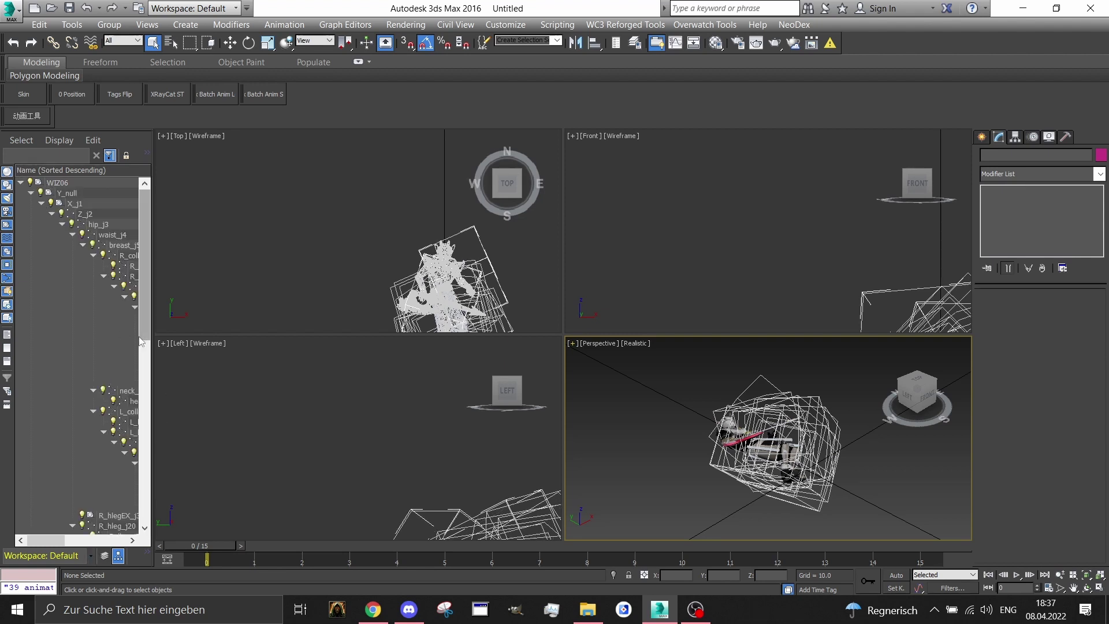
pyautogui.moveTo(141, 341); pyautogui.dragTo(141, 523)
pyautogui.click(71, 526)
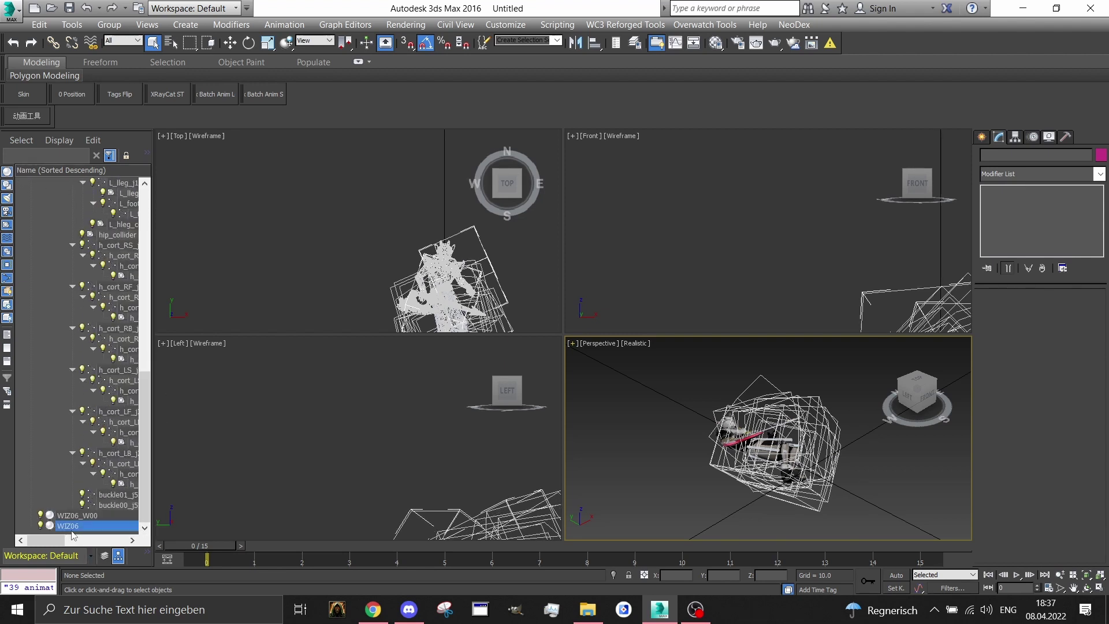
pyautogui.rightClick(145, 469)
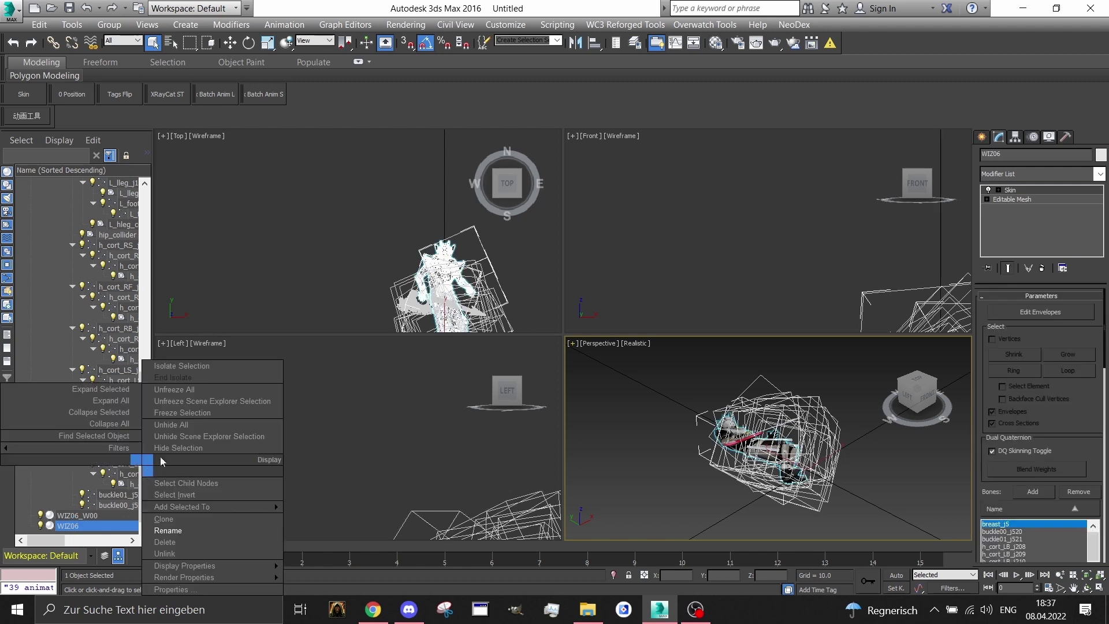
pyautogui.click(168, 530)
pyautogui.write('mes')
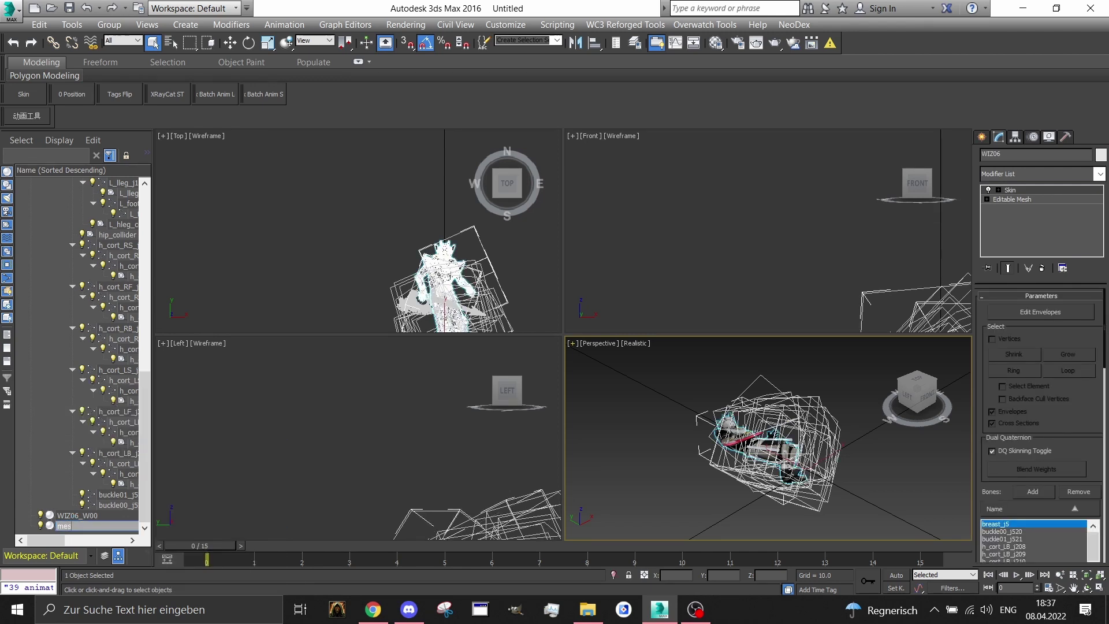
pyautogui.write('h')
pyautogui.press('Return')
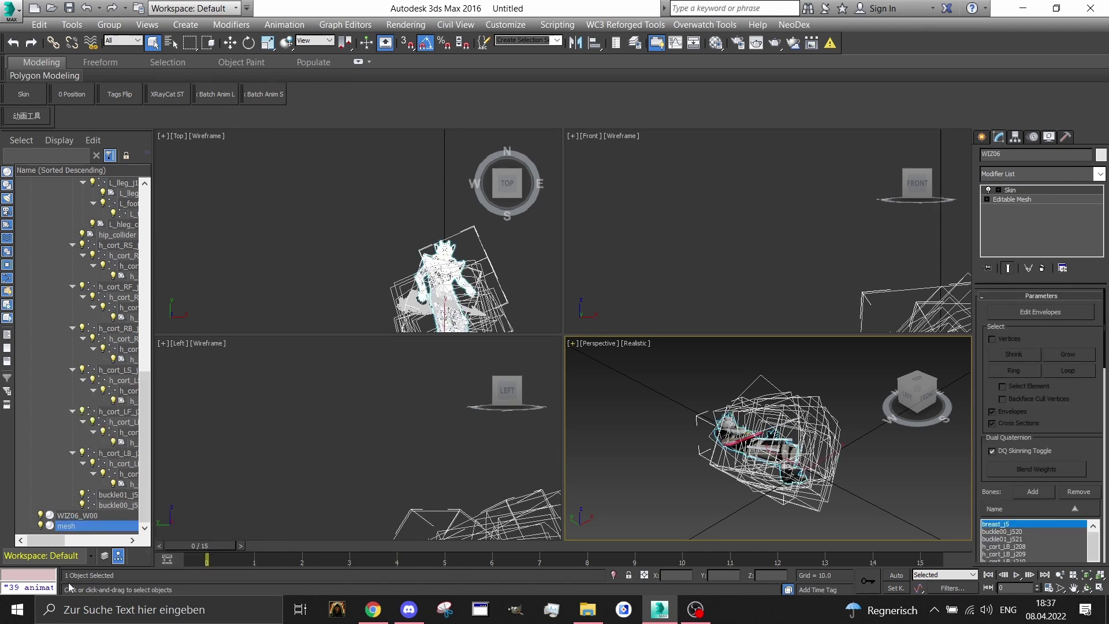
pyautogui.click(608, 317)
pyautogui.hotkey('ctrl', 'a')
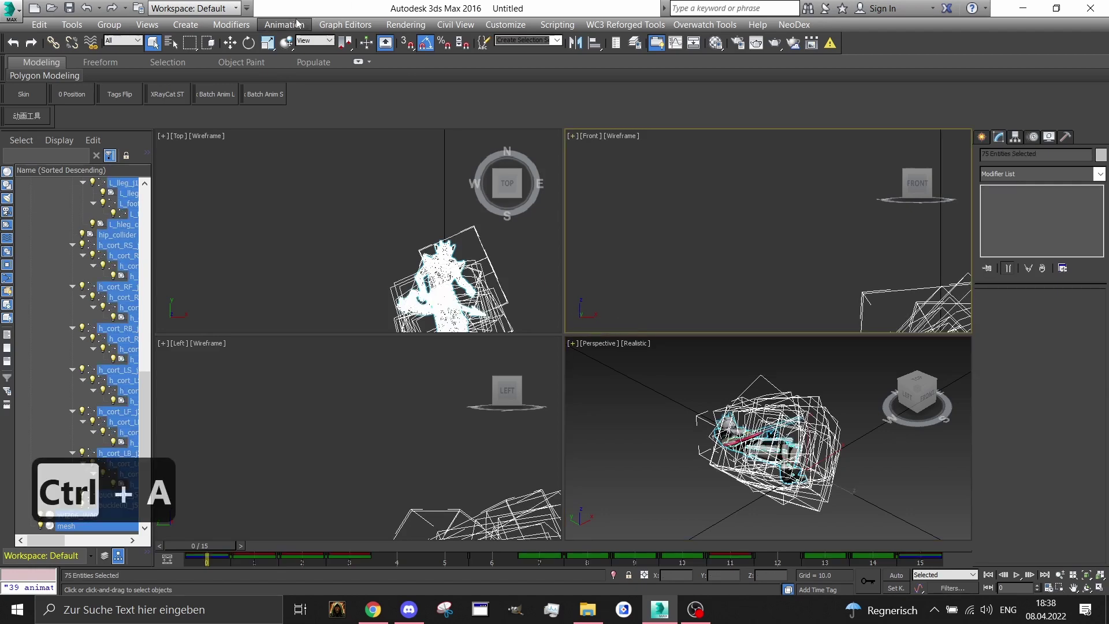
pyautogui.click(289, 24)
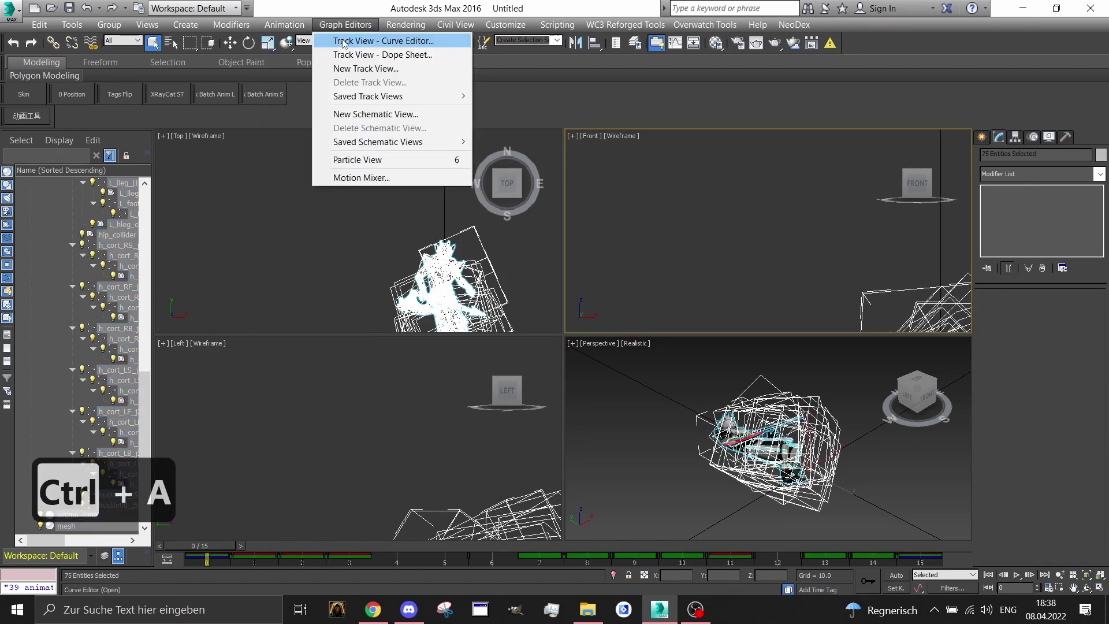
pyautogui.click(299, 55)
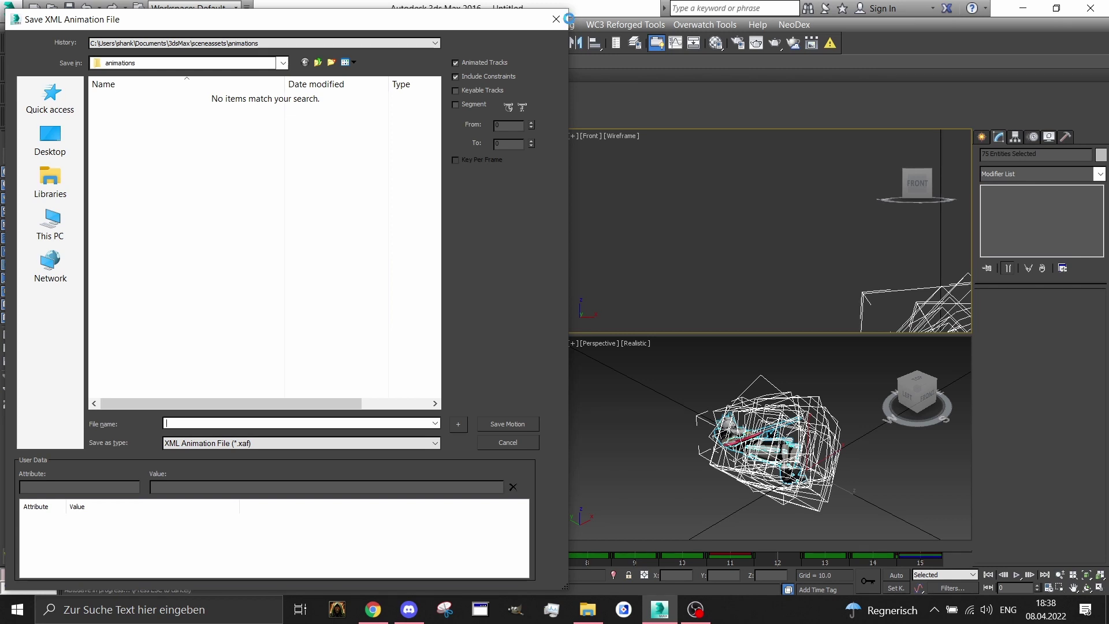
pyautogui.click(556, 19)
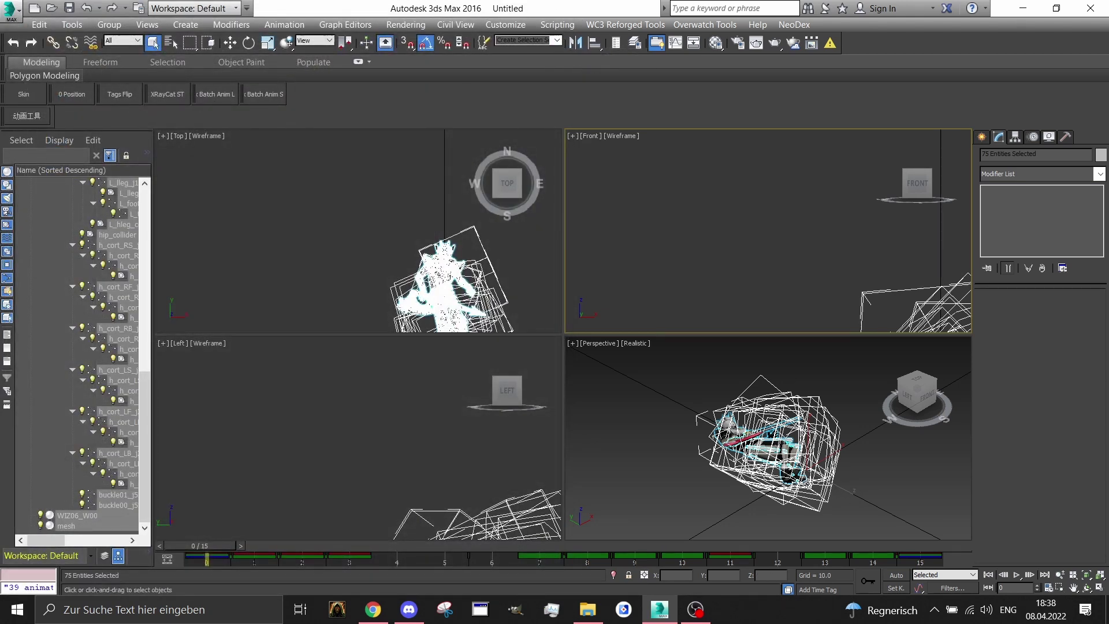
# Scrub the time slider through the animation to the last frame, 15.
pyautogui.scroll(-1, 681, 428)
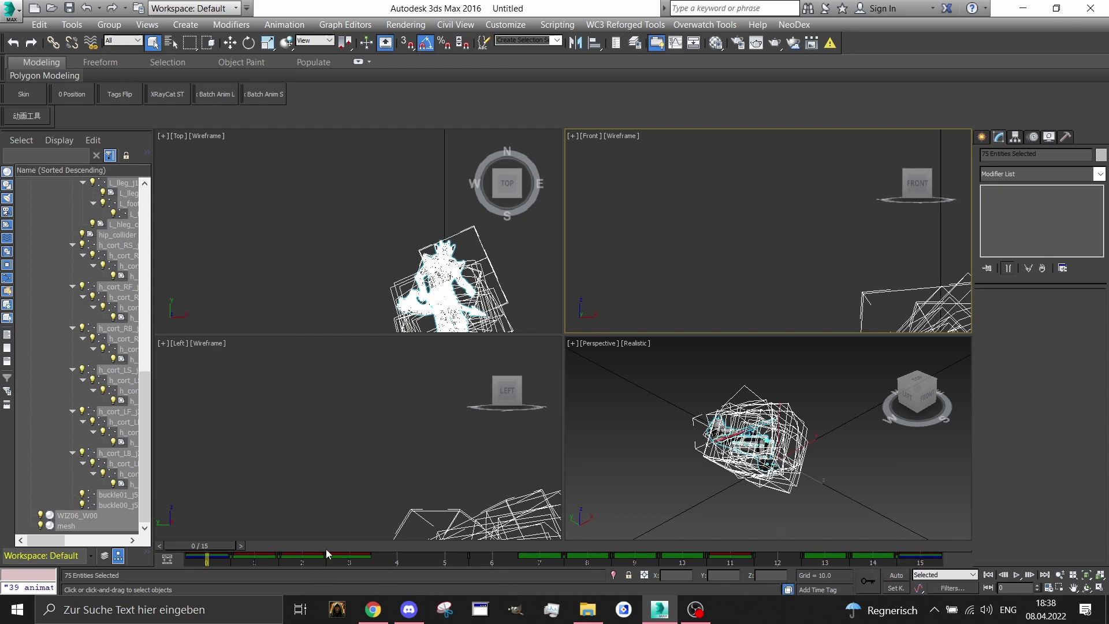
pyautogui.moveTo(209, 542)
pyautogui.mouseDown()
pyautogui.moveTo(277, 544)
pyautogui.moveTo(191, 544)
pyautogui.mouseUp()
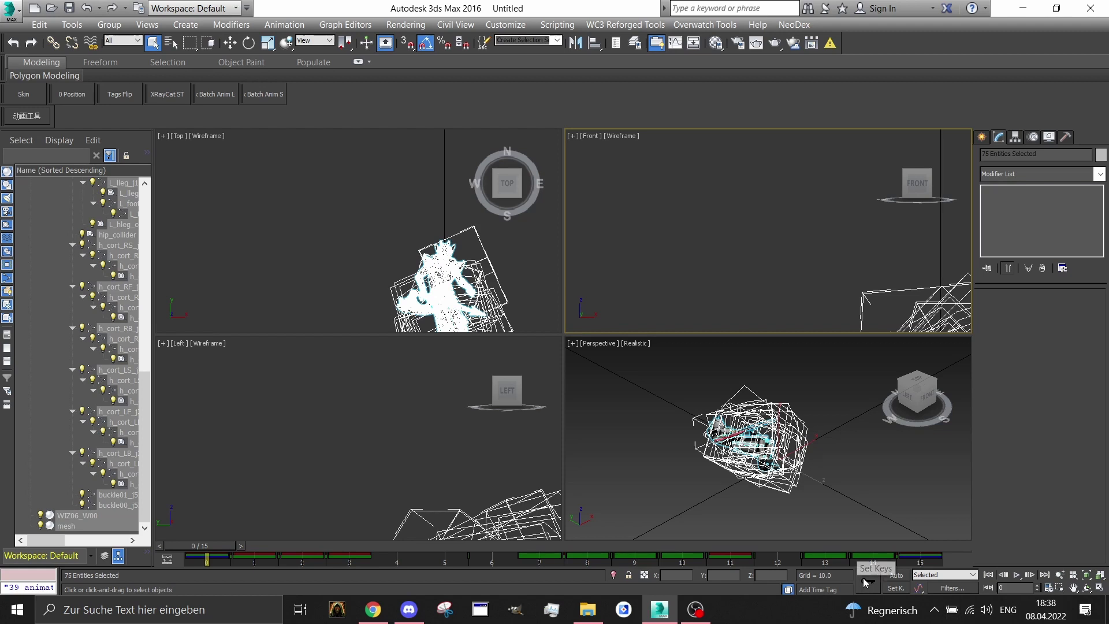
pyautogui.moveTo(198, 543); pyautogui.dragTo(922, 546)
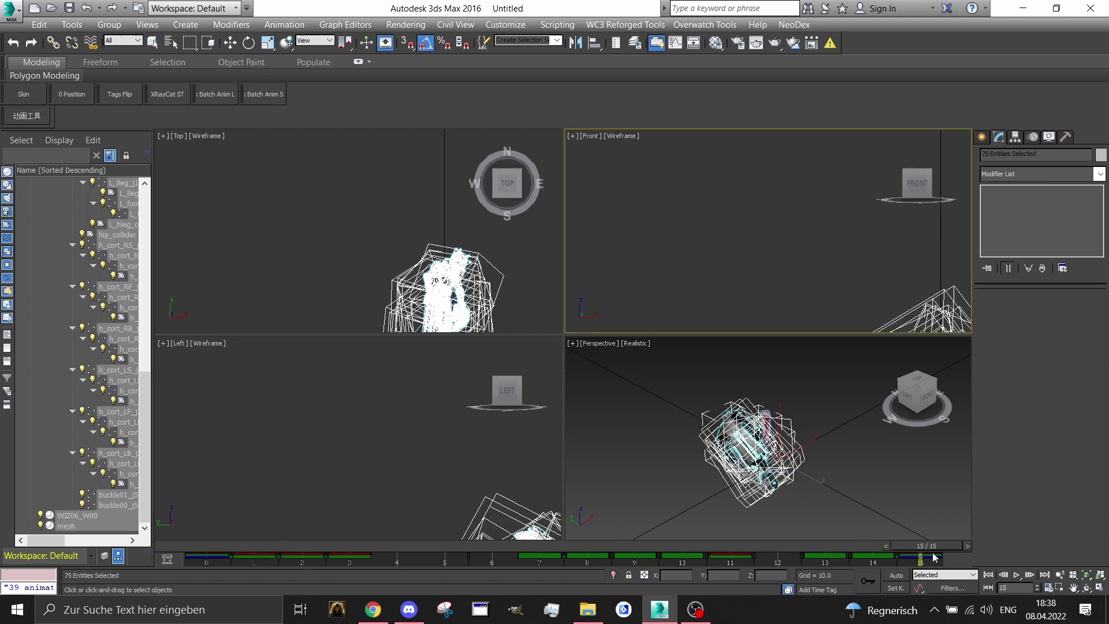
# Save the scene as 'Test animaion.max' in Downloads\to do\15 models\need cape one\animations.
pyautogui.click(6, 8)
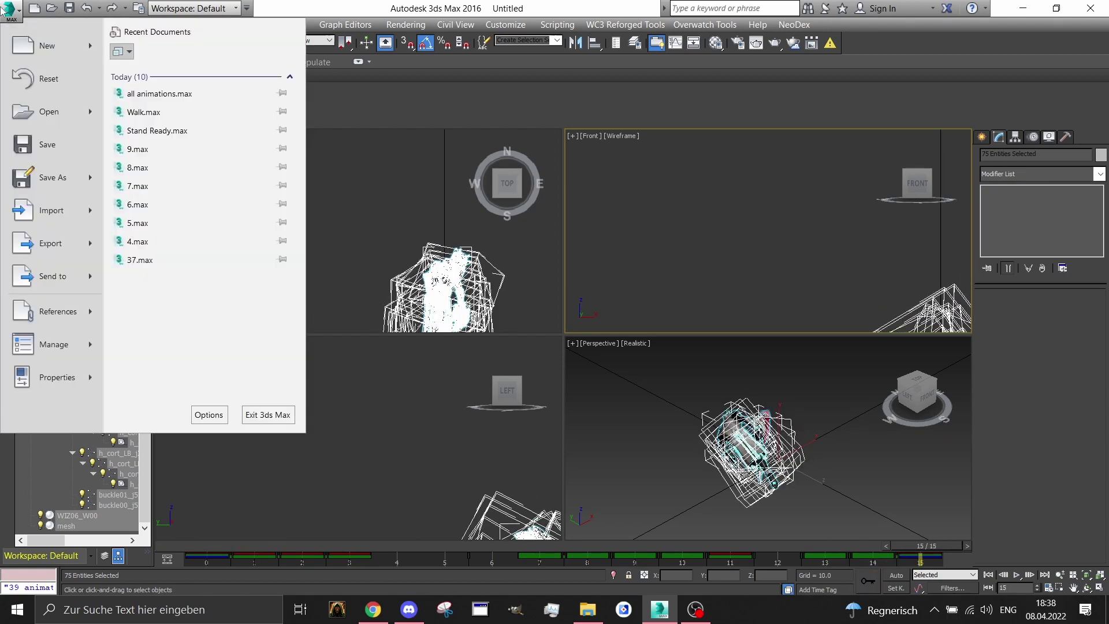
pyautogui.click(36, 182)
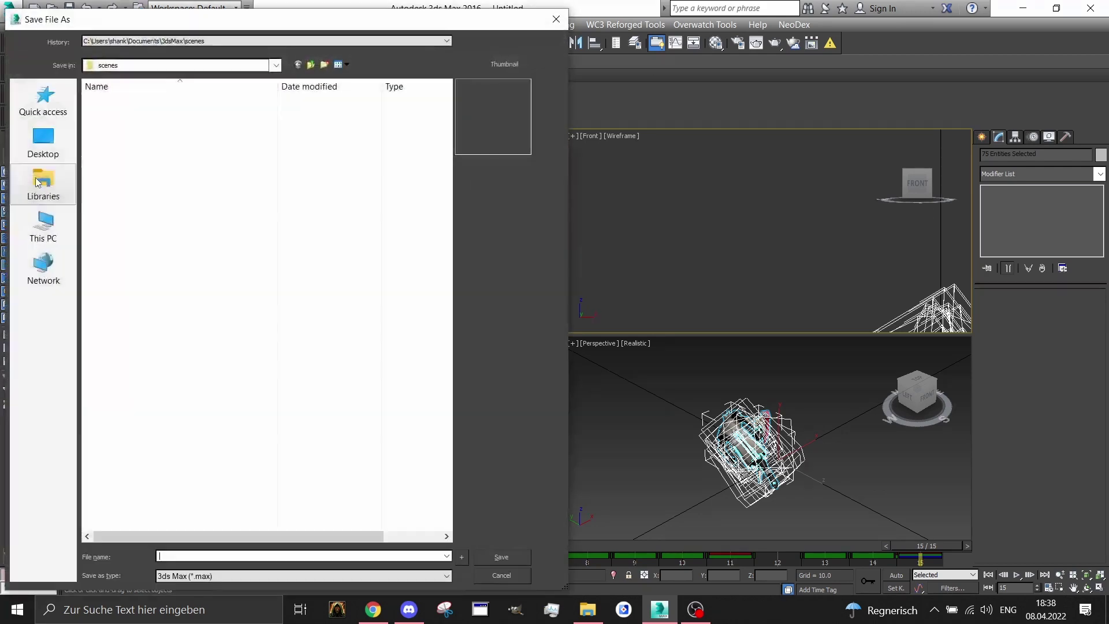
pyautogui.click(65, 99)
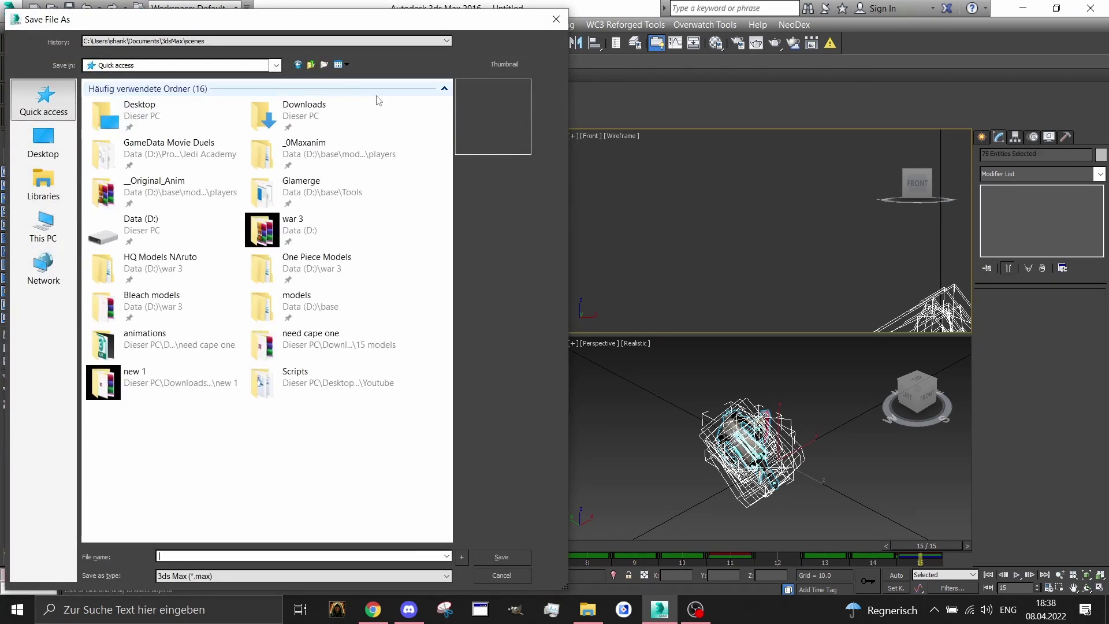
pyautogui.click(339, 108)
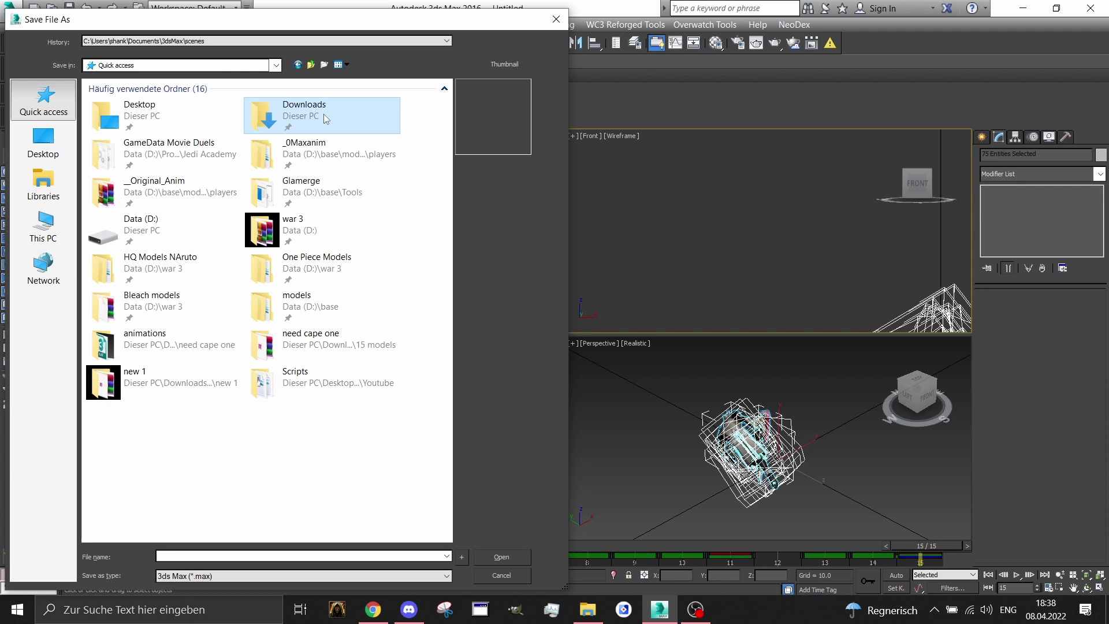
pyautogui.doubleClick(324, 113)
pyautogui.doubleClick(116, 115)
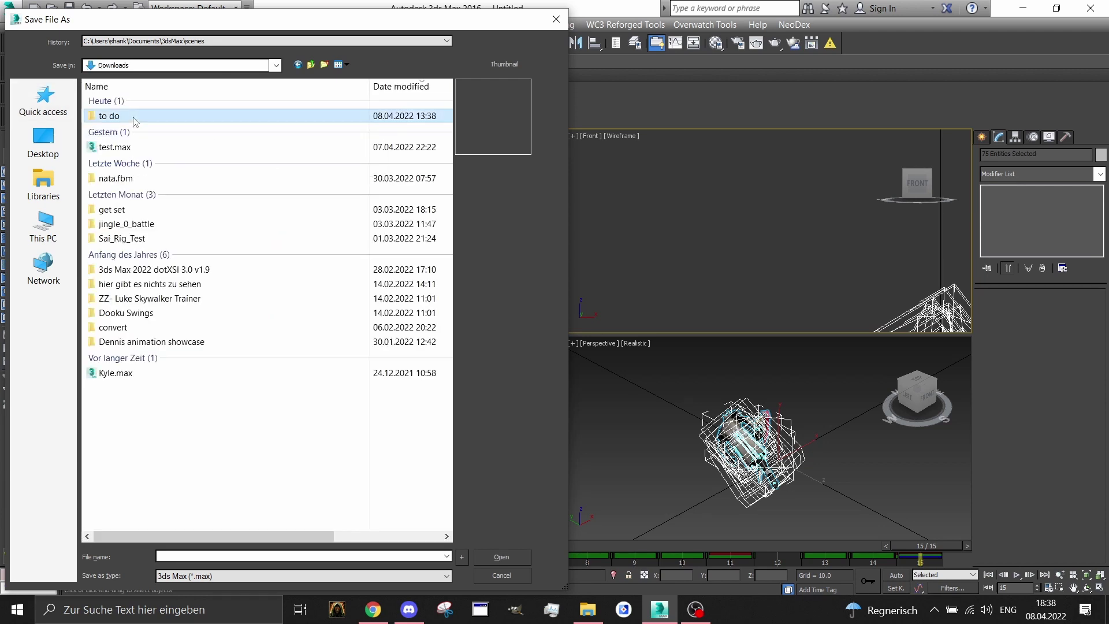
pyautogui.doubleClick(126, 102)
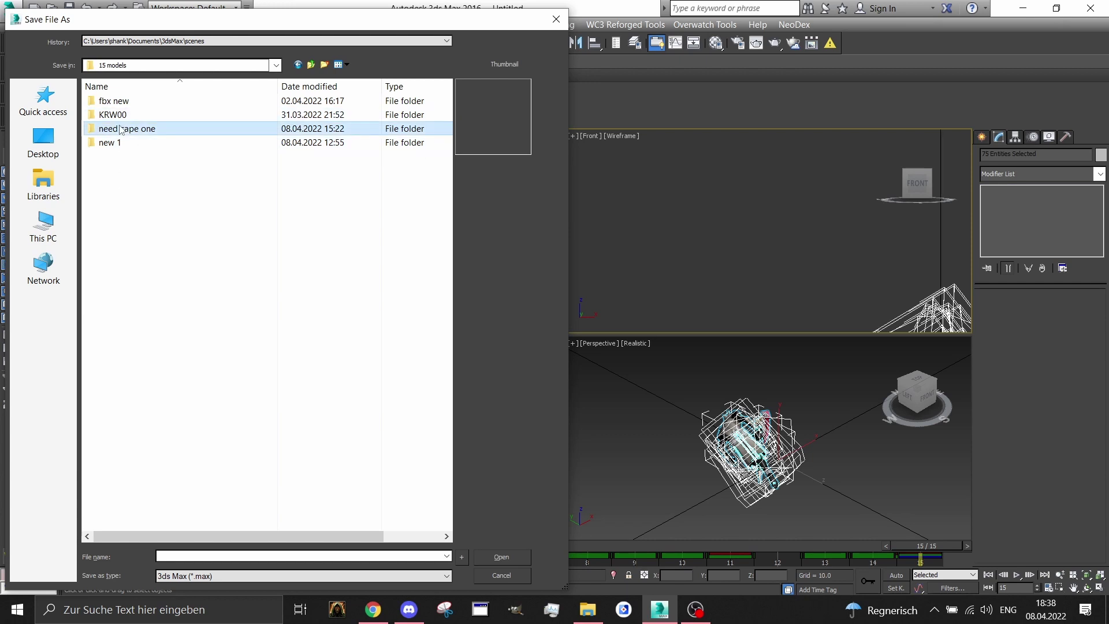
pyautogui.doubleClick(122, 128)
pyautogui.click(154, 137)
pyautogui.doubleClick(154, 138)
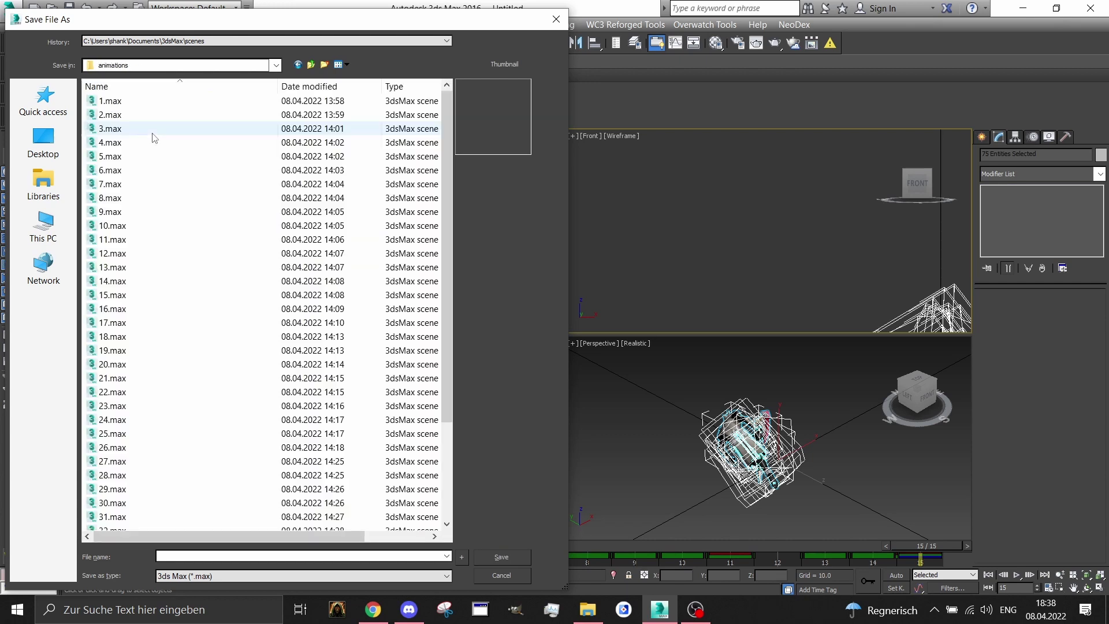
pyautogui.scroll(-4, 184, 143)
pyautogui.scroll(4, 183, 161)
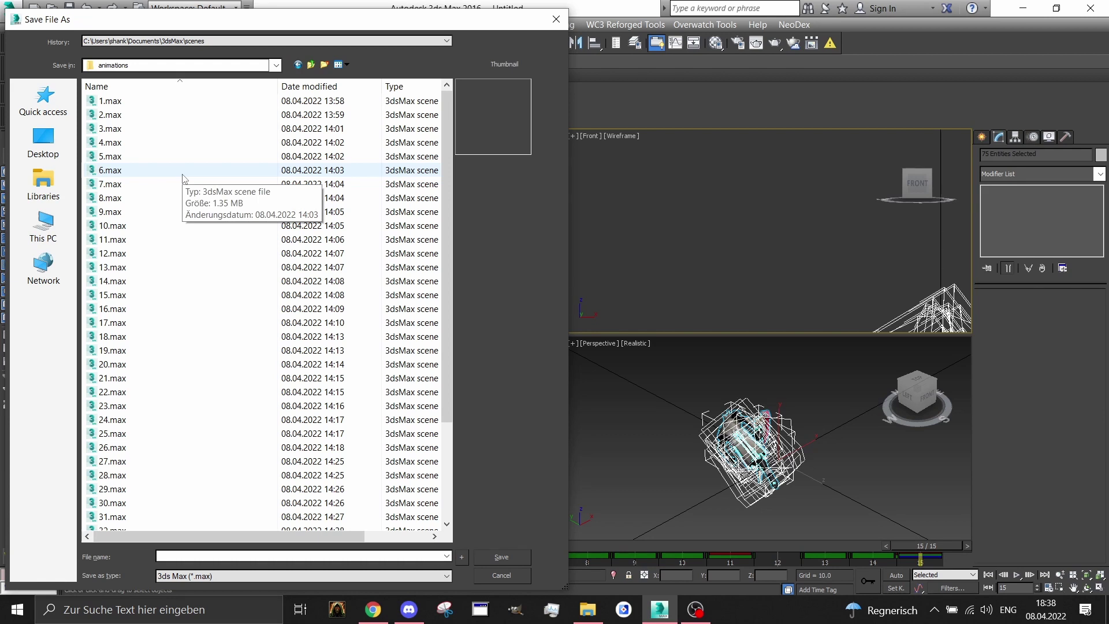
pyautogui.scroll(-3, 243, 260)
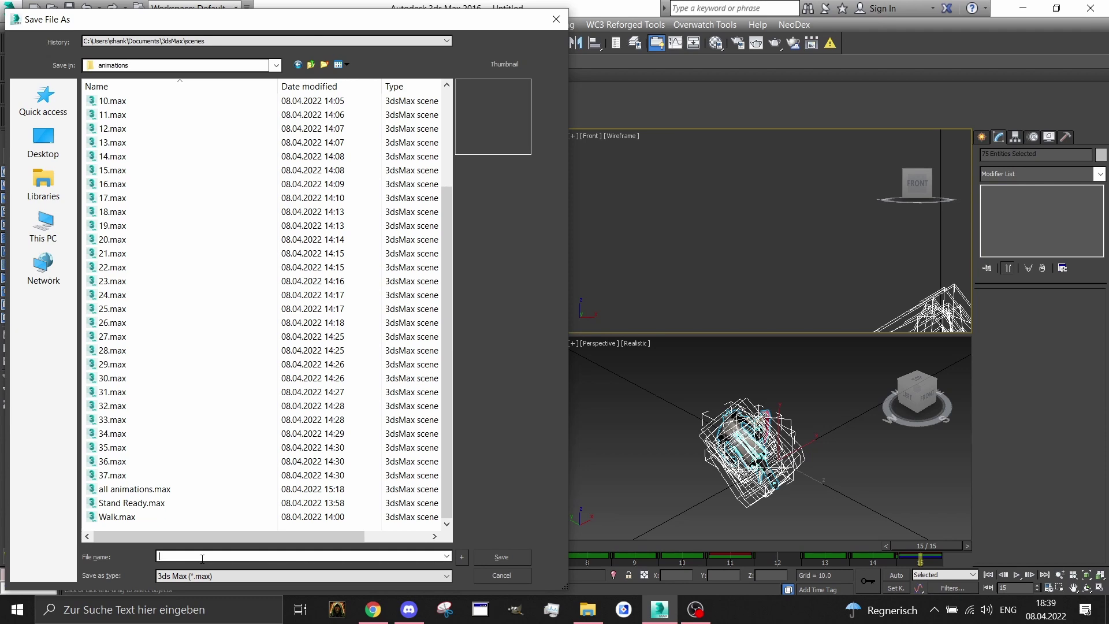
pyautogui.write('nimat')
pyautogui.press('Return')
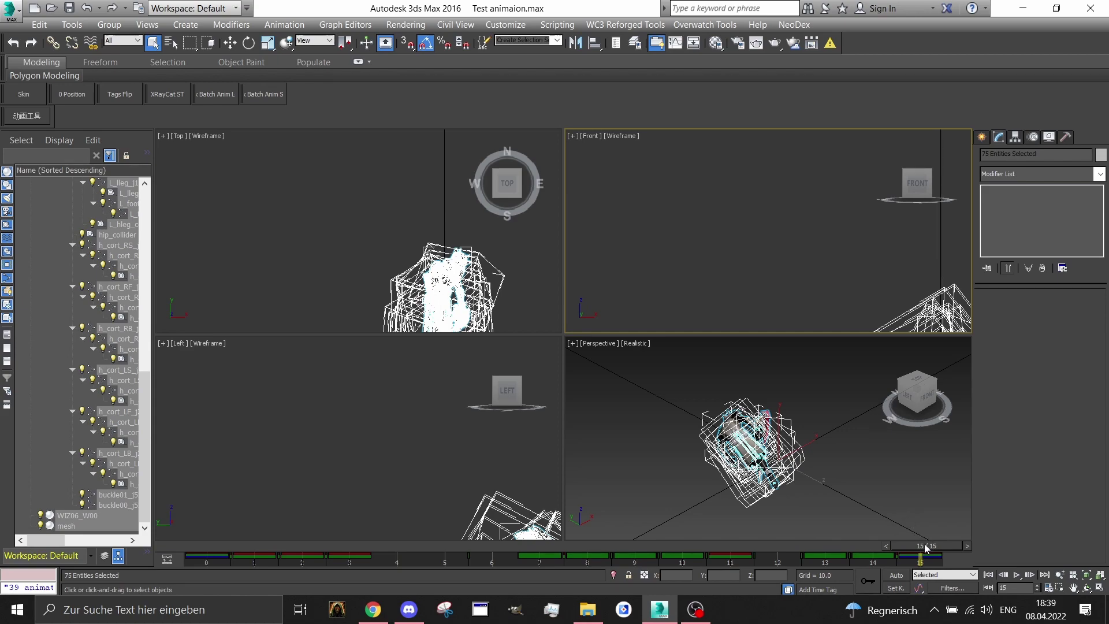
# Scrub back to frame 0, then Reset 3ds Max to an empty Untitled scene, confirming with Yes.
pyautogui.moveTo(926, 548); pyautogui.dragTo(208, 502)
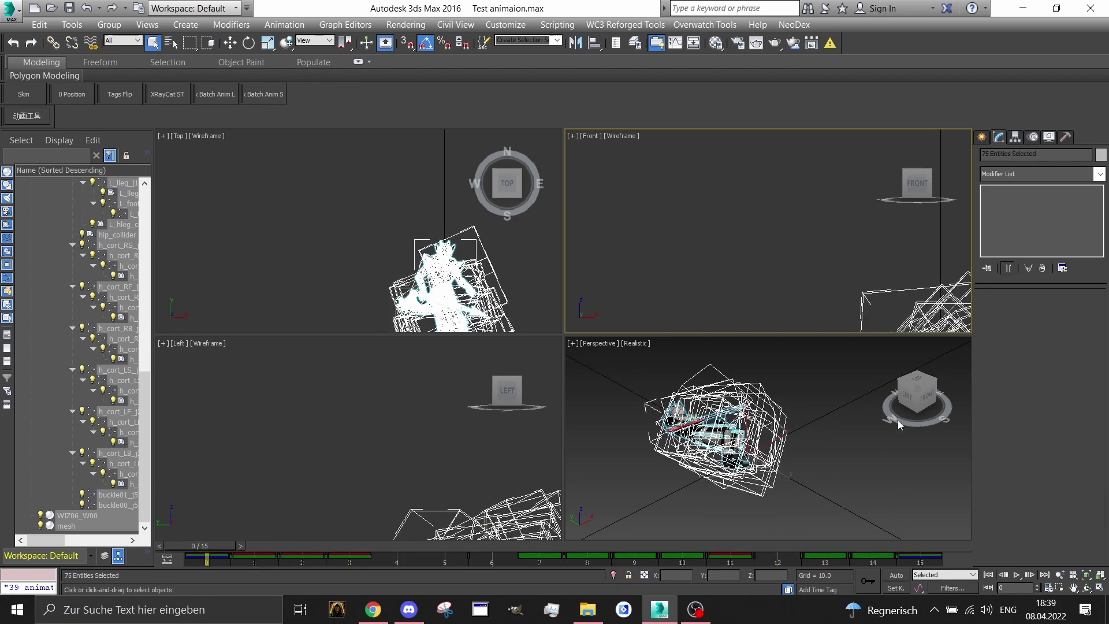
pyautogui.click(921, 397)
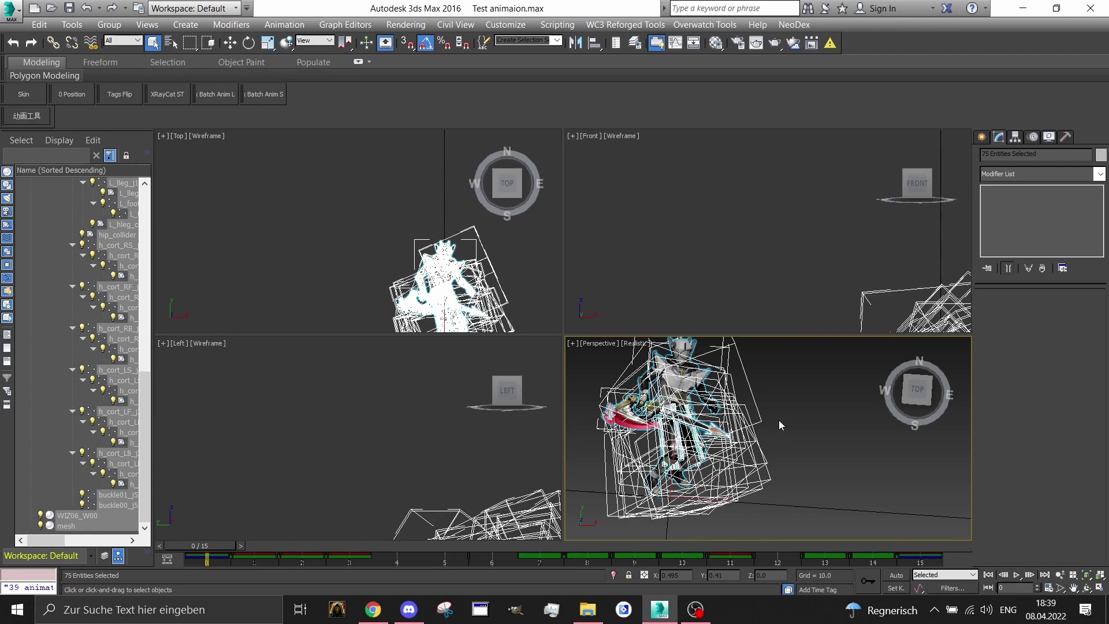
pyautogui.click(10, 8)
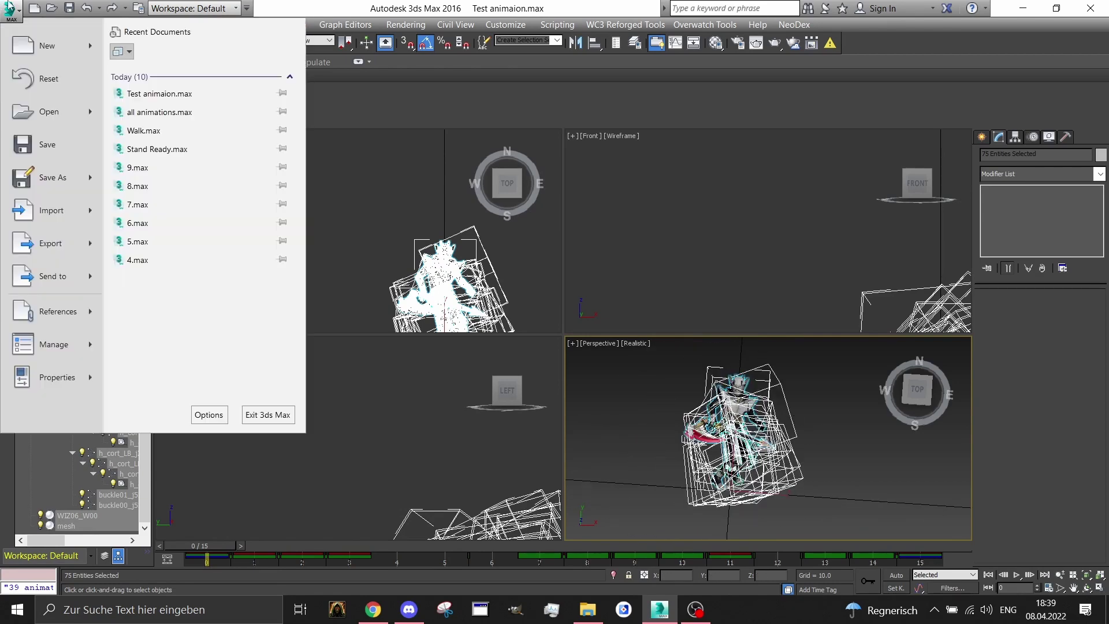
pyautogui.click(50, 80)
pyautogui.click(510, 327)
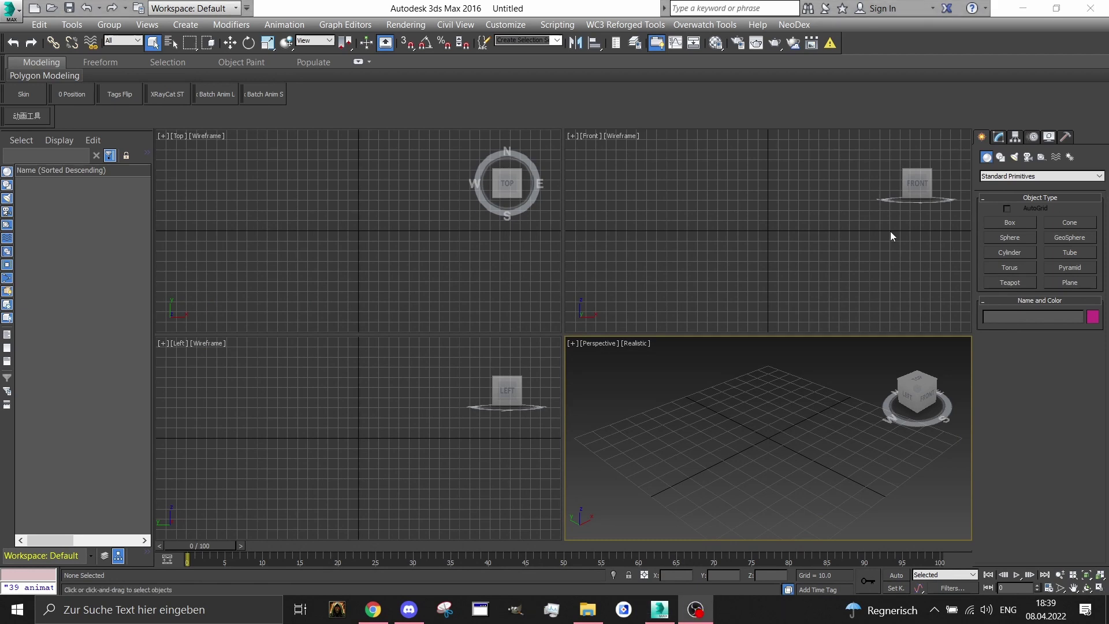
pyautogui.click(9, 11)
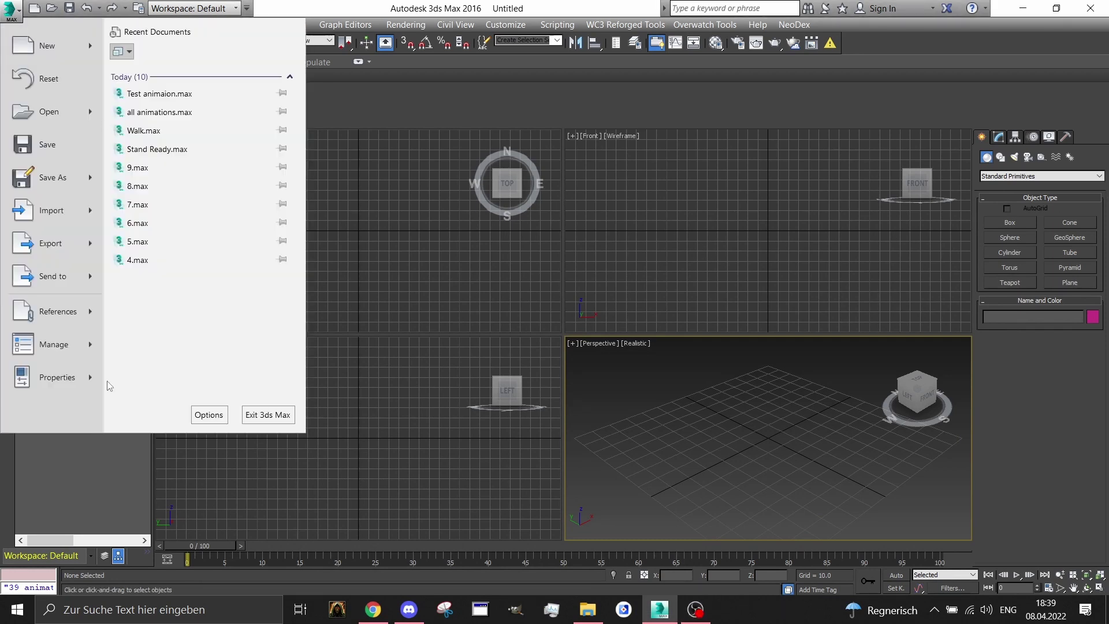
# Import WIZ06.fbx with Animation Take set to No animation and dismiss the warnings.
pyautogui.click(44, 212)
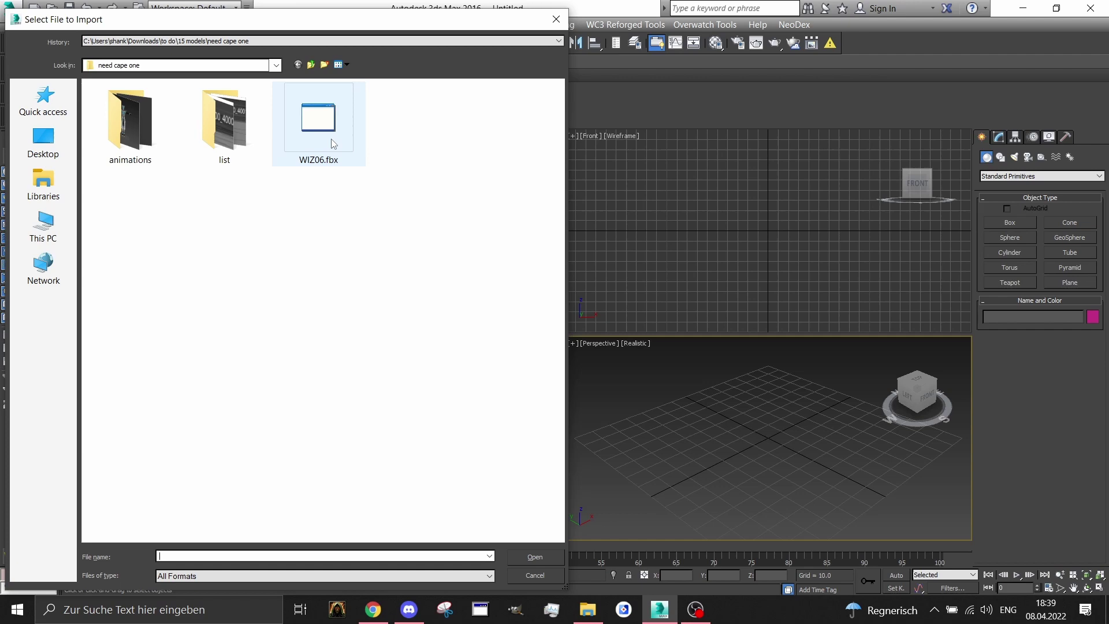
pyautogui.doubleClick(333, 143)
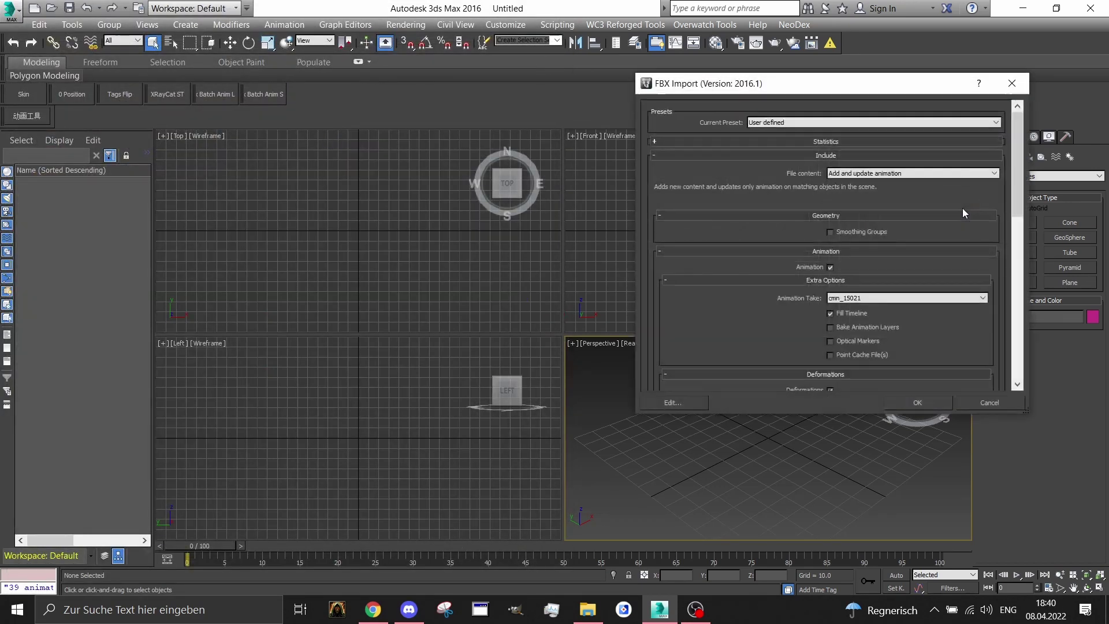
pyautogui.click(917, 298)
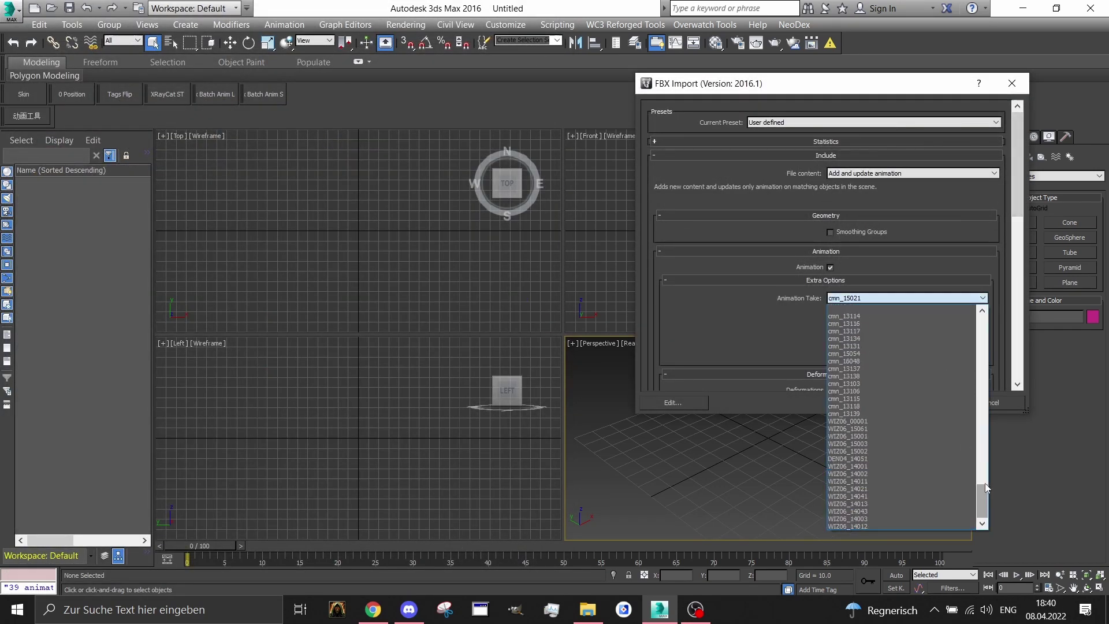
pyautogui.moveTo(986, 489); pyautogui.dragTo(986, 323)
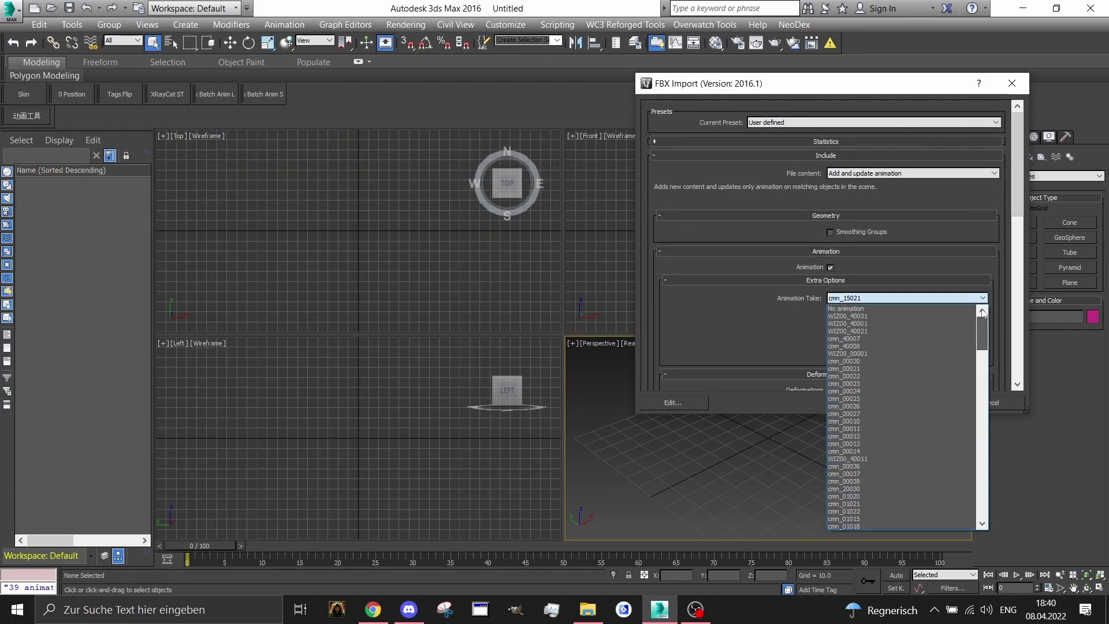
pyautogui.click(876, 309)
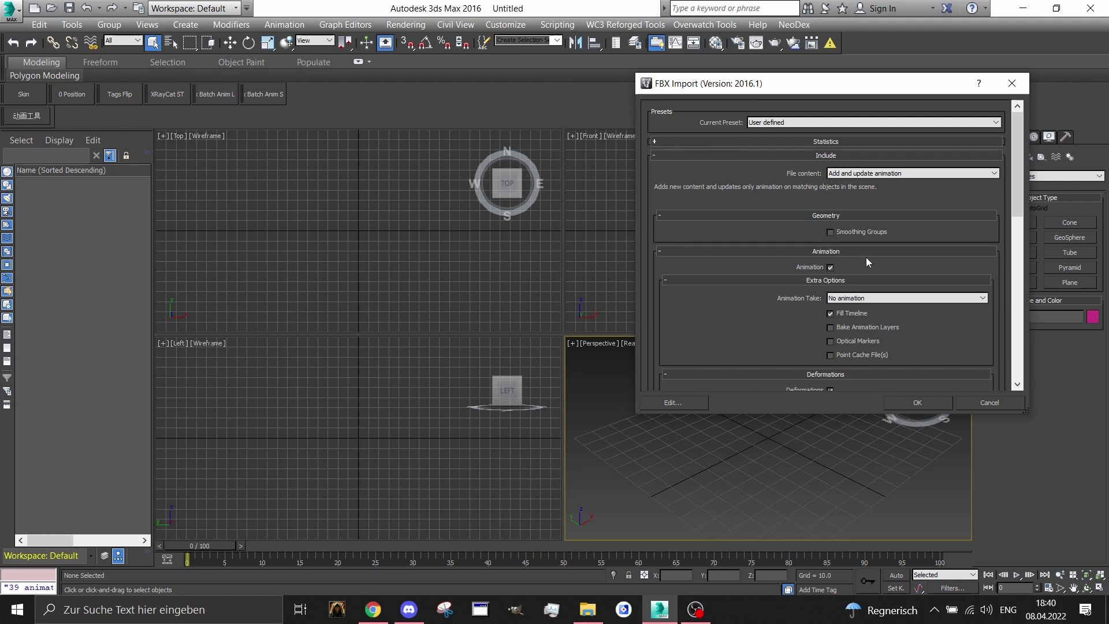
pyautogui.click(927, 408)
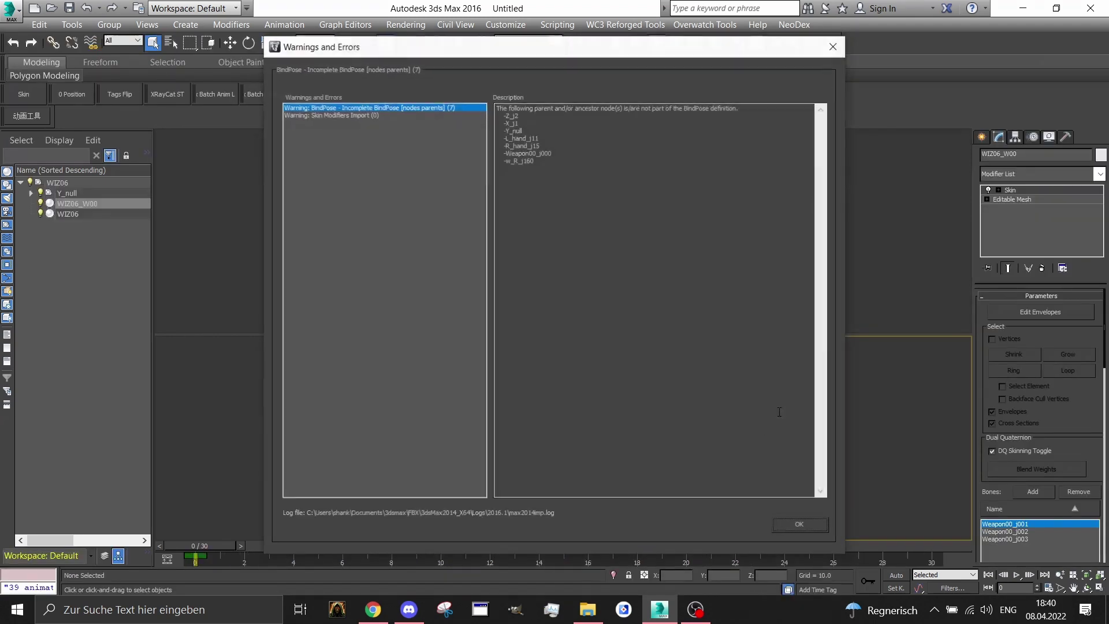
pyautogui.click(792, 518)
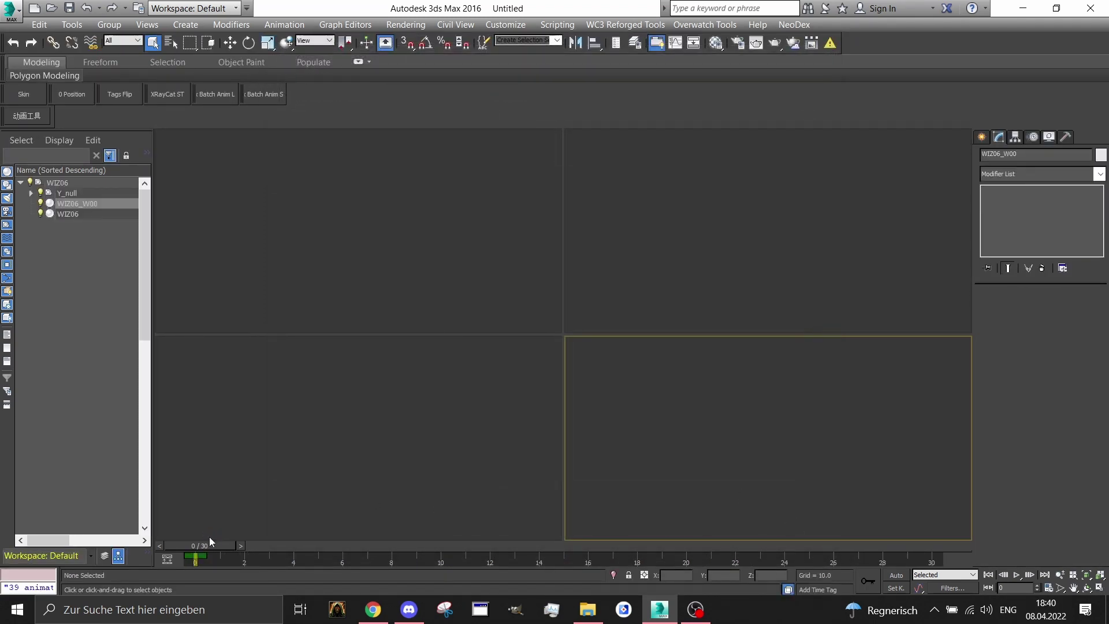
# Open the Batch Anim Save tool and start browsing for its source folder.
pyautogui.moveTo(754, 446); pyautogui.dragTo(735, 452, button='middle')
pyautogui.scroll(-1, 735, 449)
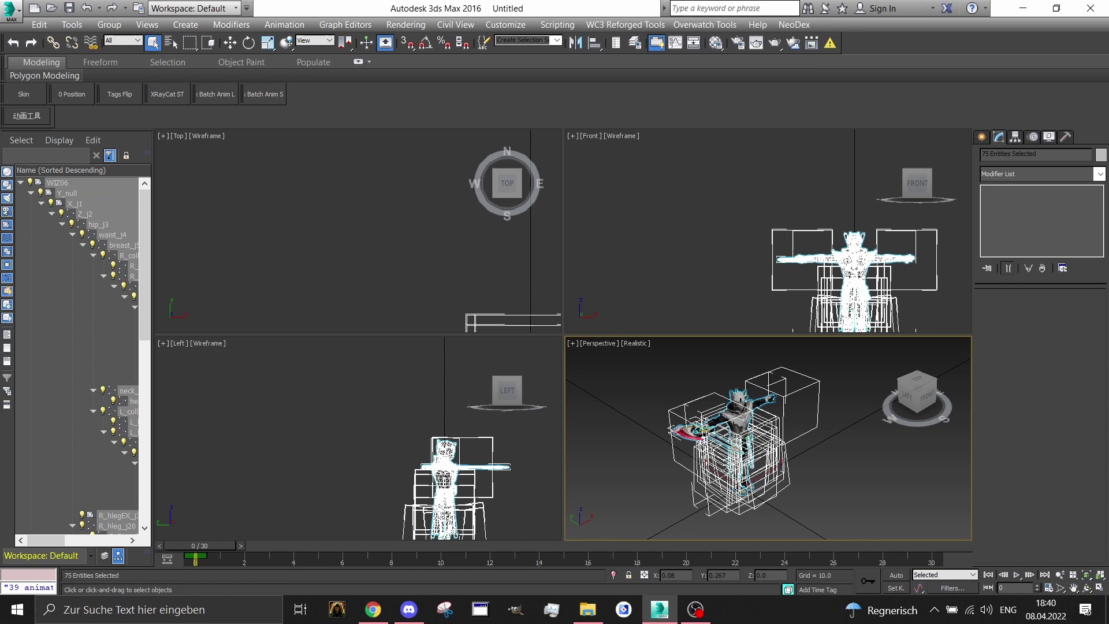
pyautogui.click(911, 398)
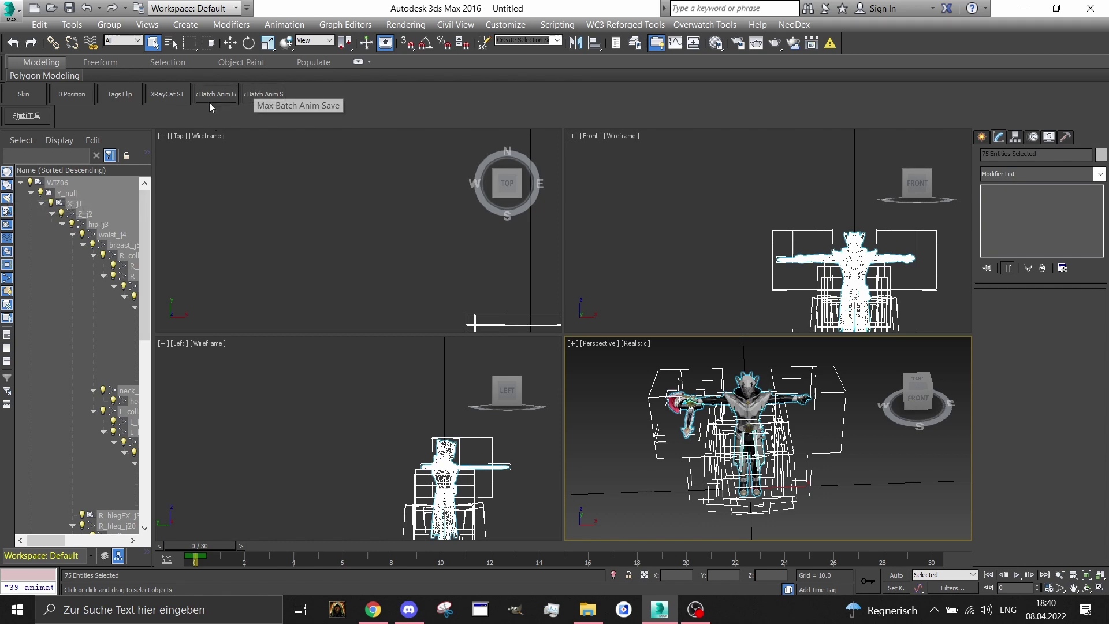
pyautogui.click(252, 97)
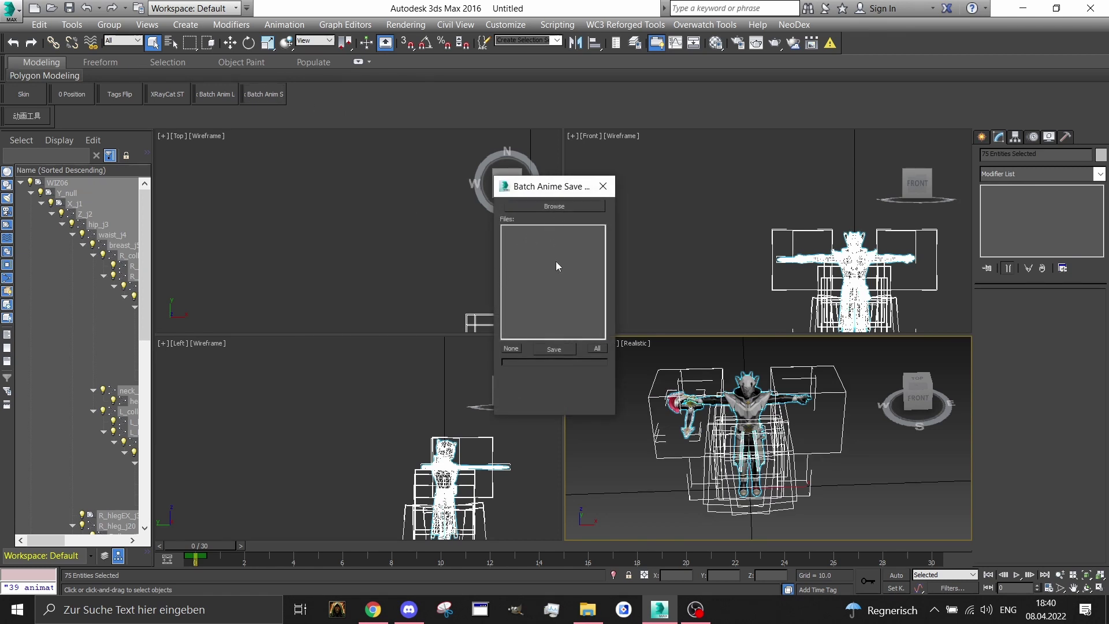
pyautogui.click(555, 208)
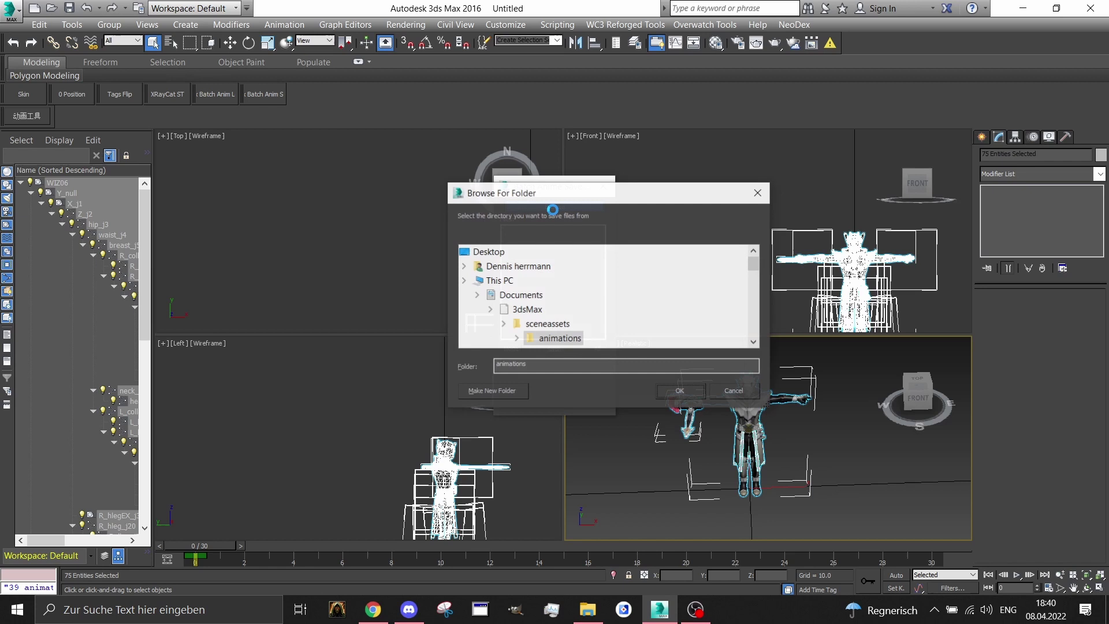
pyautogui.scroll(-2, 509, 279)
pyautogui.scroll(1, 482, 292)
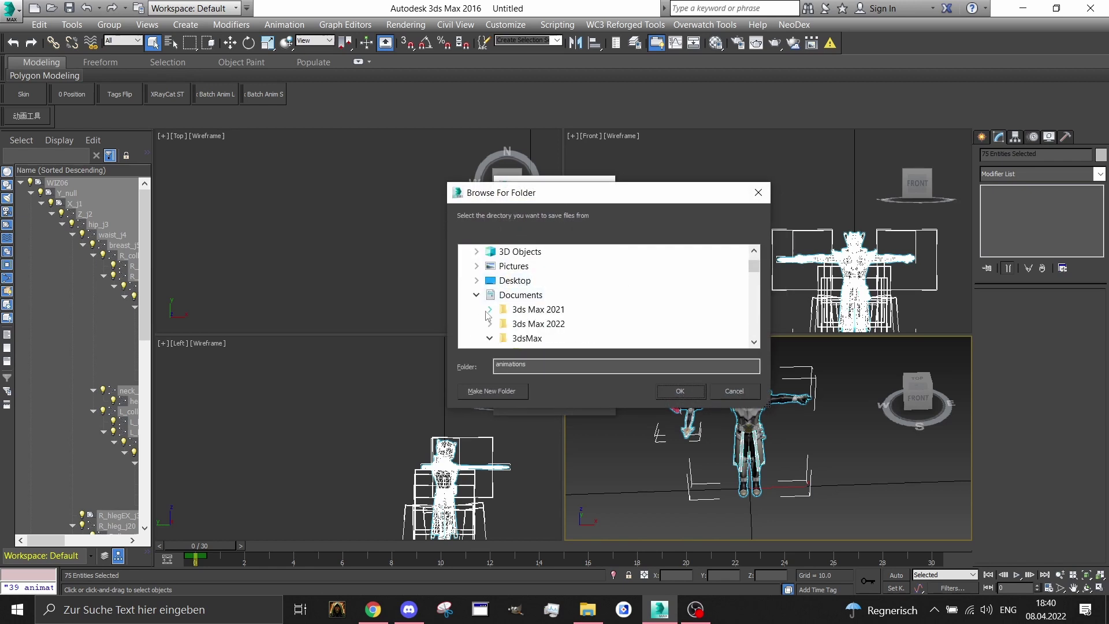
pyautogui.click(477, 295)
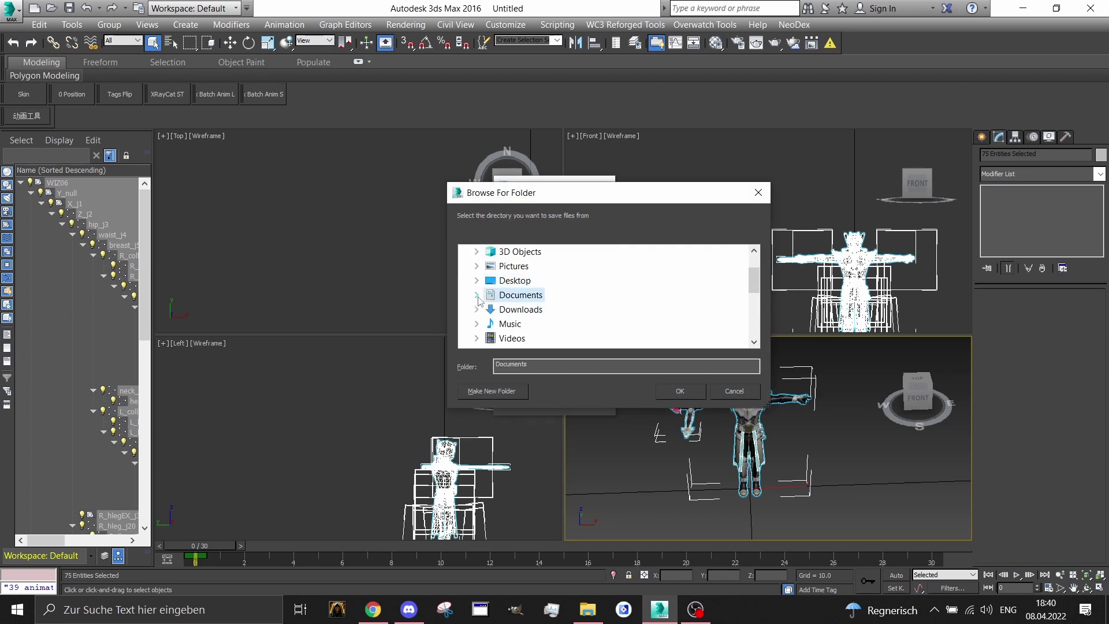
# Choose Downloads > to do > 15 models > need cape one > animations as the source folder.
pyautogui.scroll(-2, 483, 300)
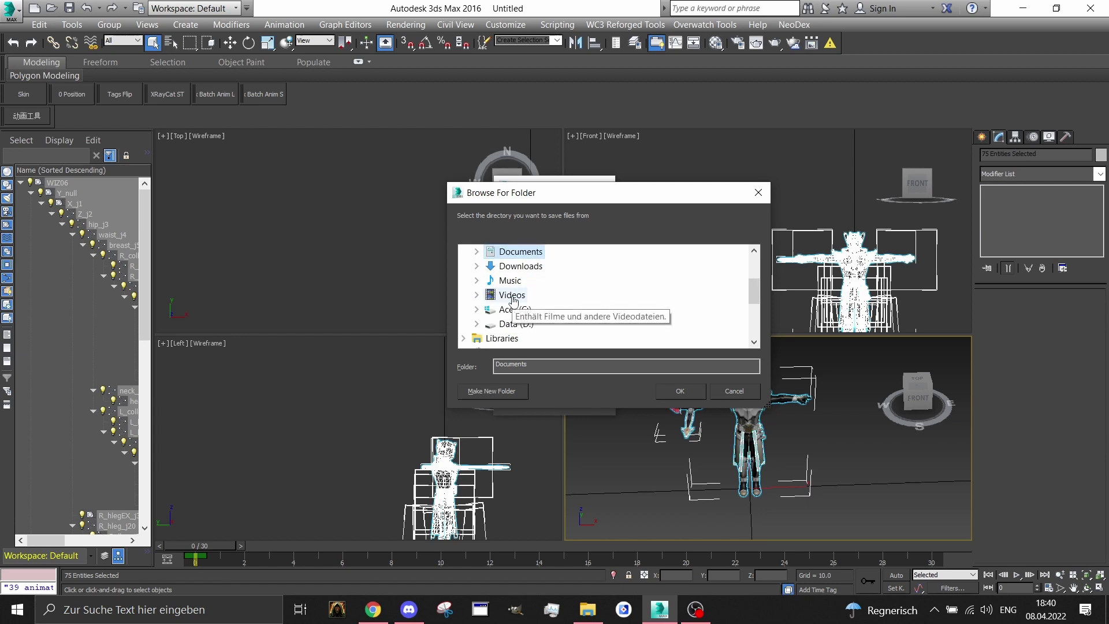
pyautogui.scroll(-3, 487, 303)
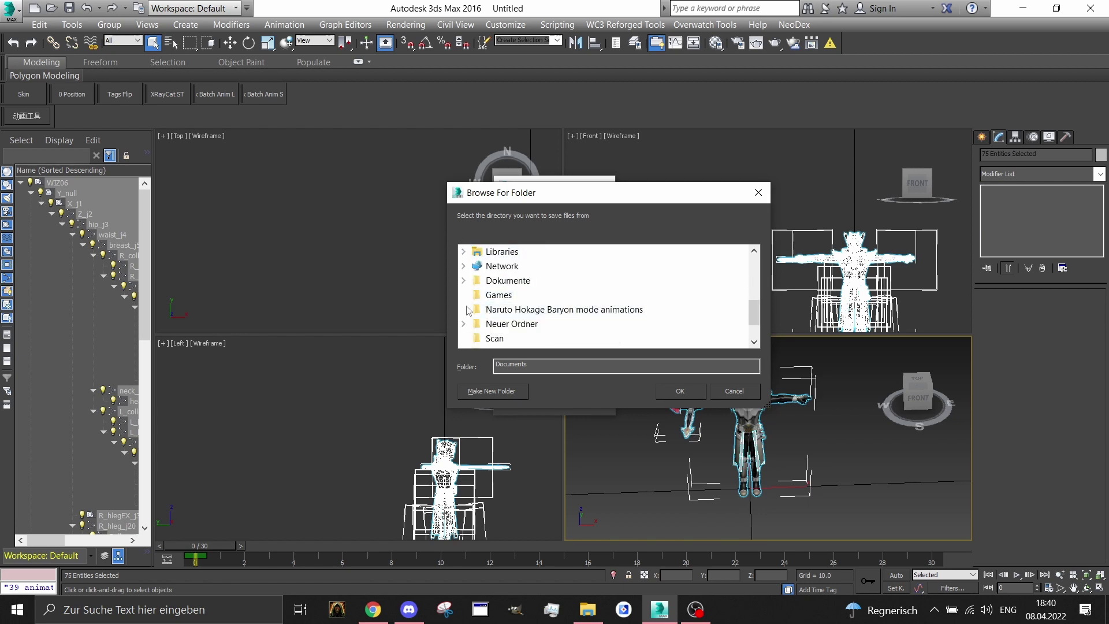
pyautogui.scroll(2, 482, 292)
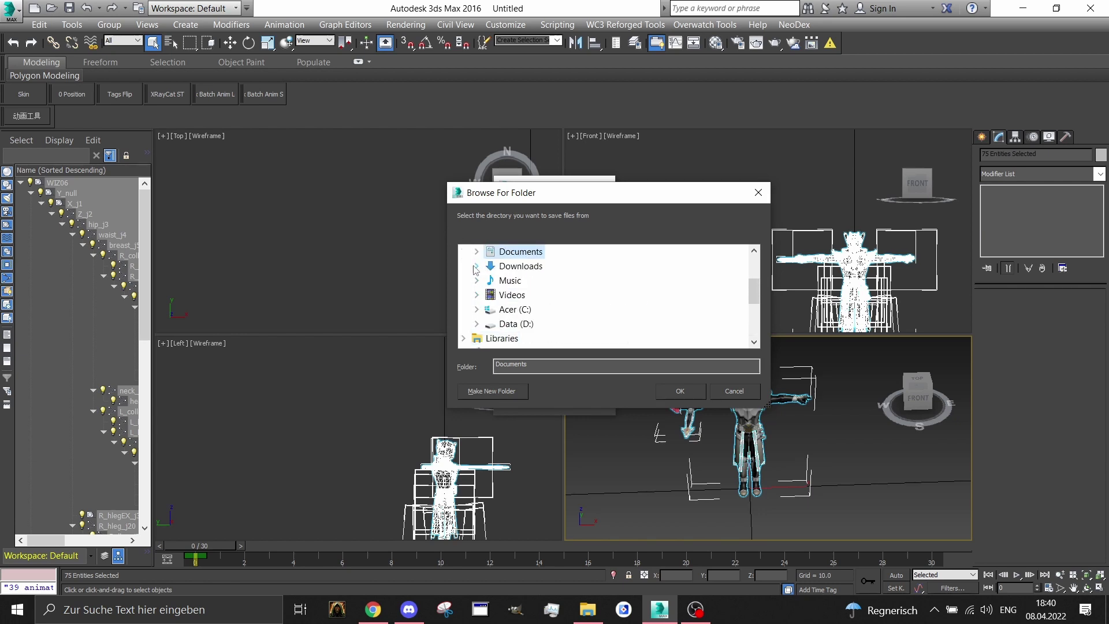
pyautogui.click(476, 267)
pyautogui.scroll(-5, 489, 301)
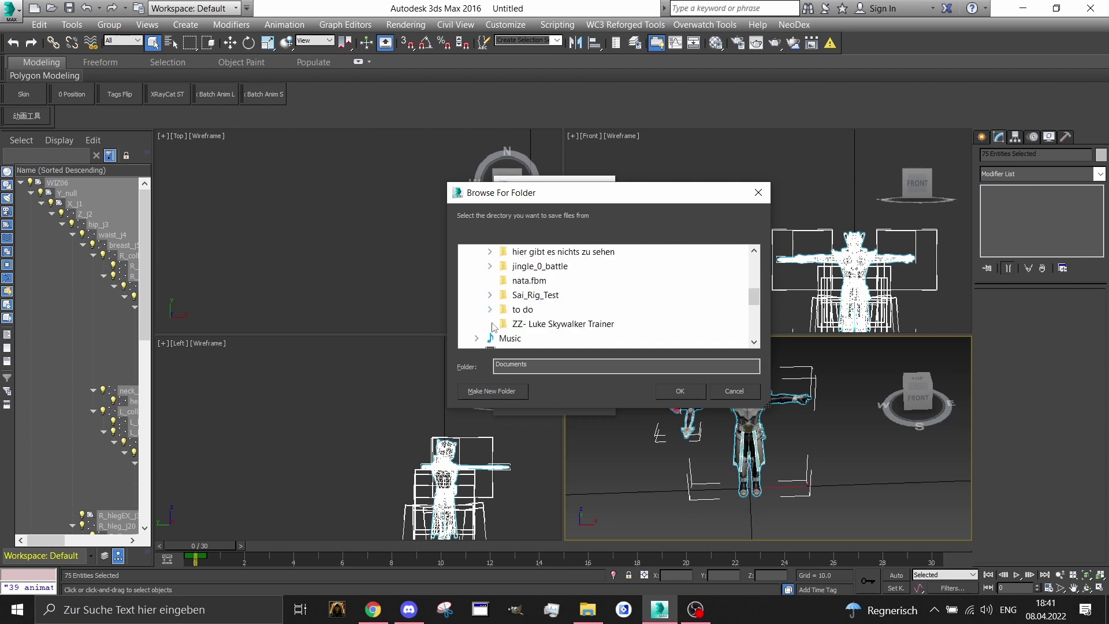
pyautogui.click(503, 266)
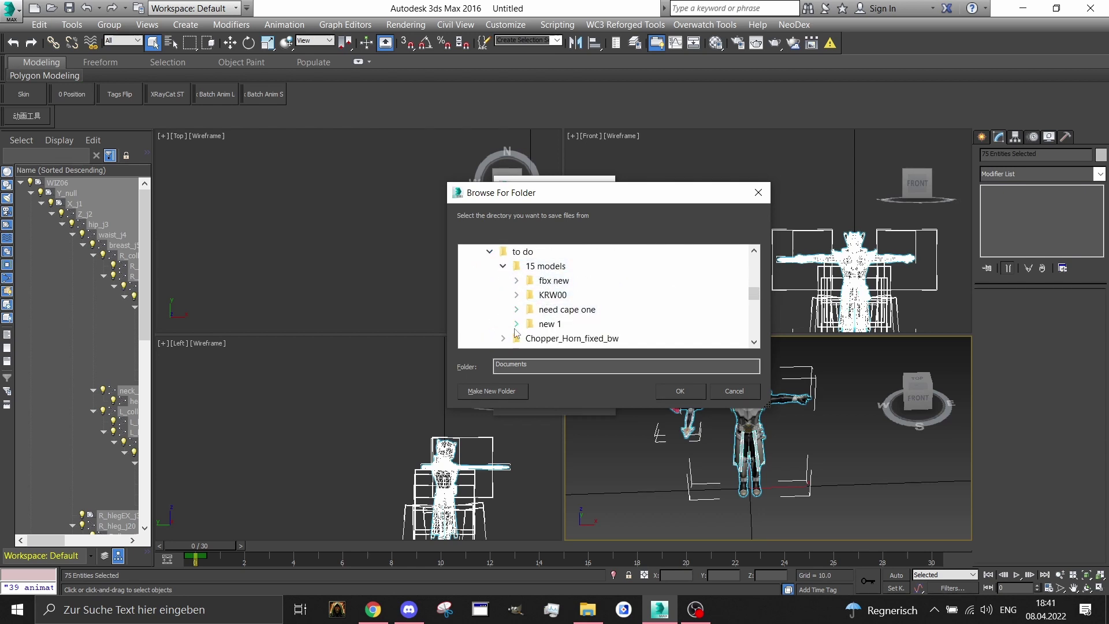
pyautogui.click(515, 311)
pyautogui.scroll(-1, 549, 301)
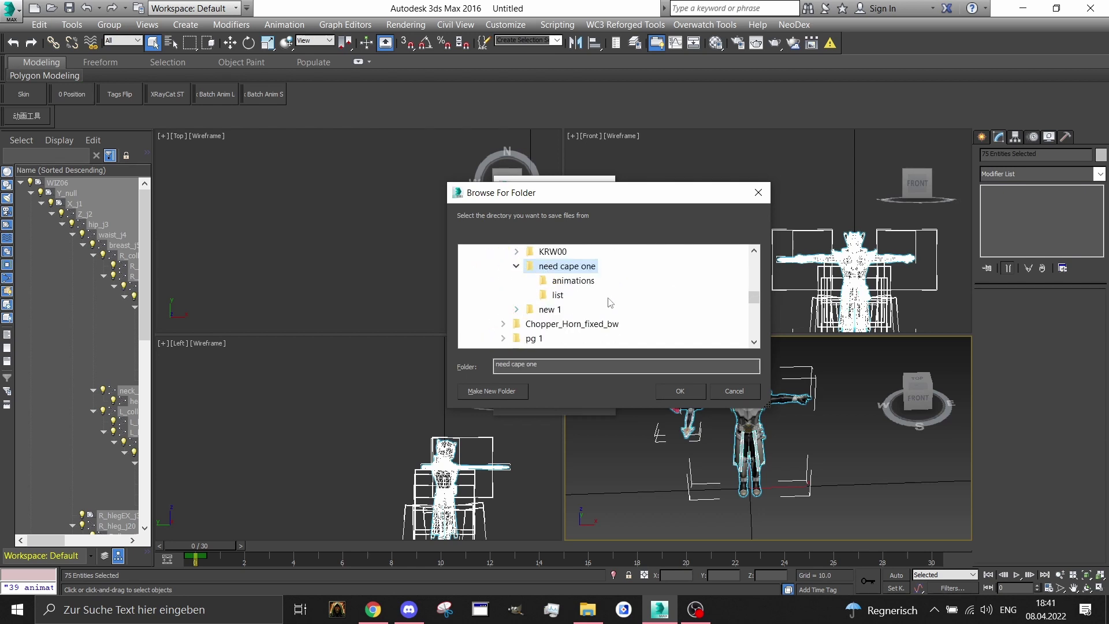
pyautogui.click(572, 281)
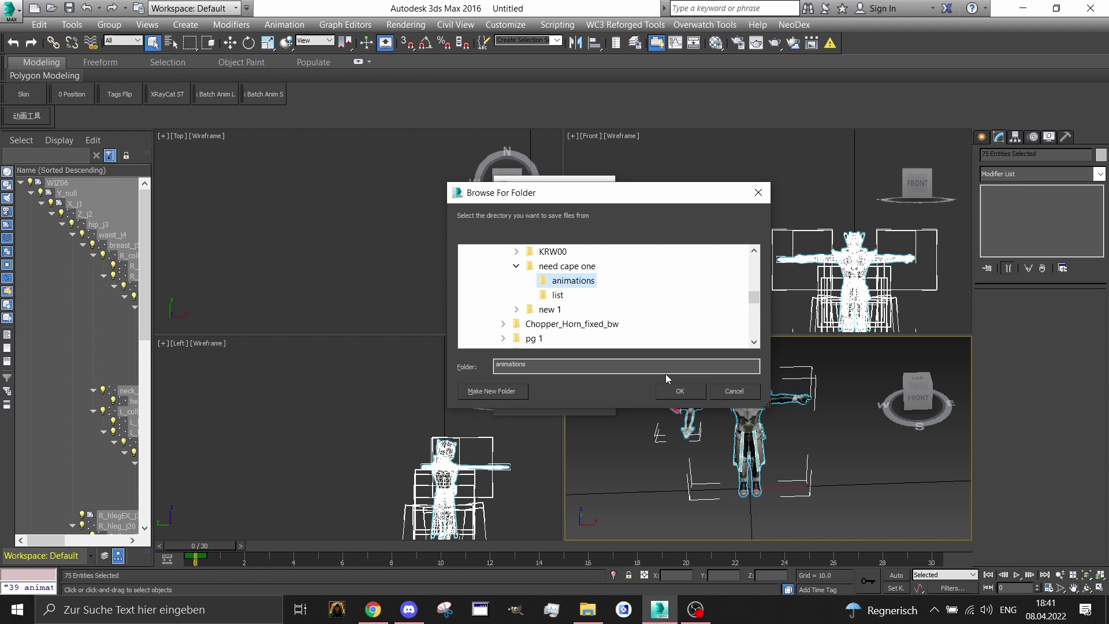
pyautogui.click(679, 392)
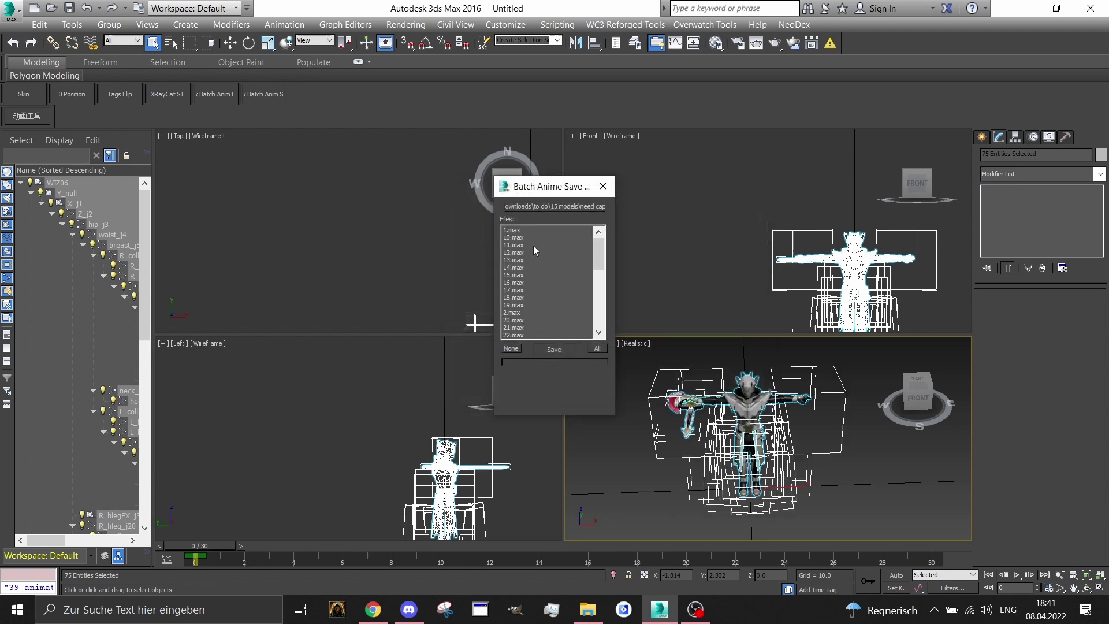
# Select every listed .max file except all animations.max and batch-save them.
pyautogui.scroll(-6, 532, 245)
pyautogui.scroll(-1, 529, 300)
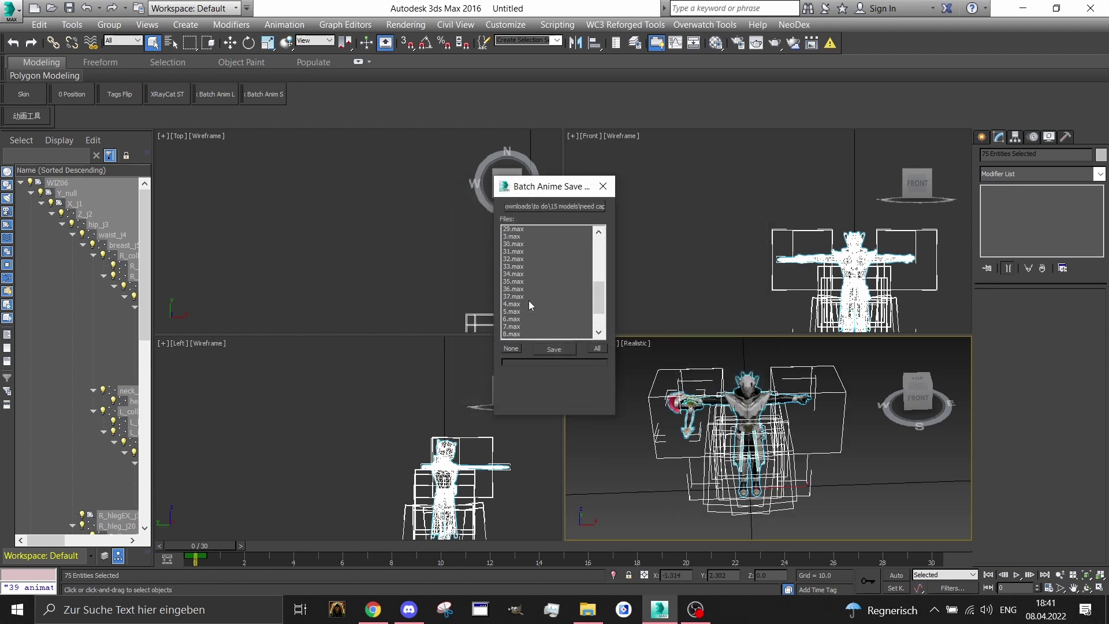
pyautogui.scroll(7, 529, 301)
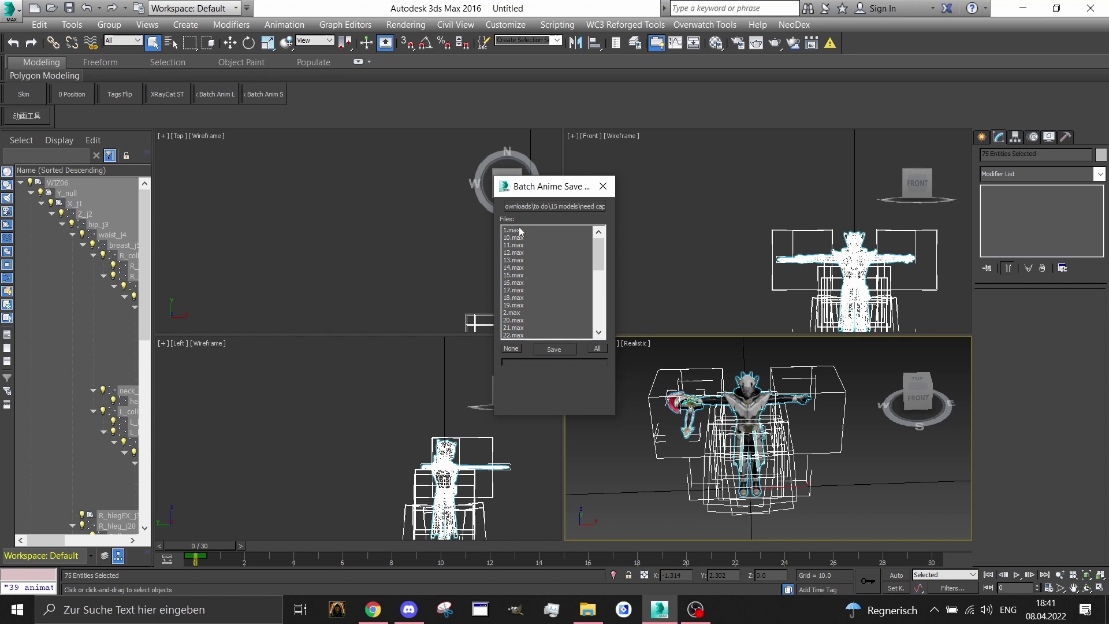
pyautogui.scroll(-9, 554, 265)
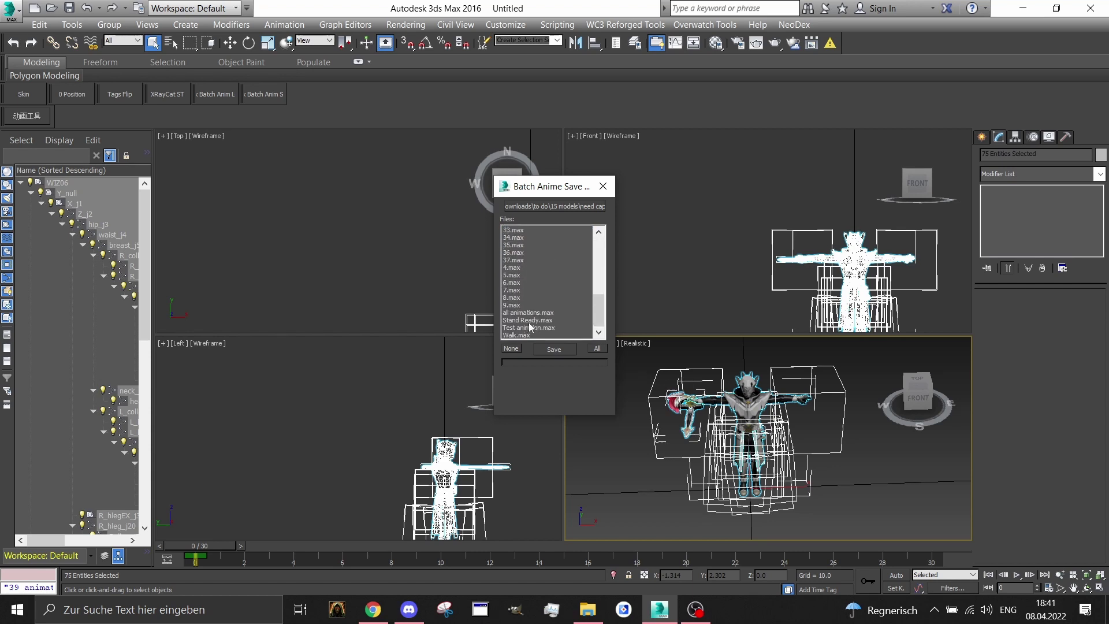
pyautogui.keyDown('shift'); pyautogui.click(522, 337); pyautogui.keyUp('shift')
pyautogui.keyDown('ctrl'); pyautogui.click(537, 313); pyautogui.keyUp('ctrl')
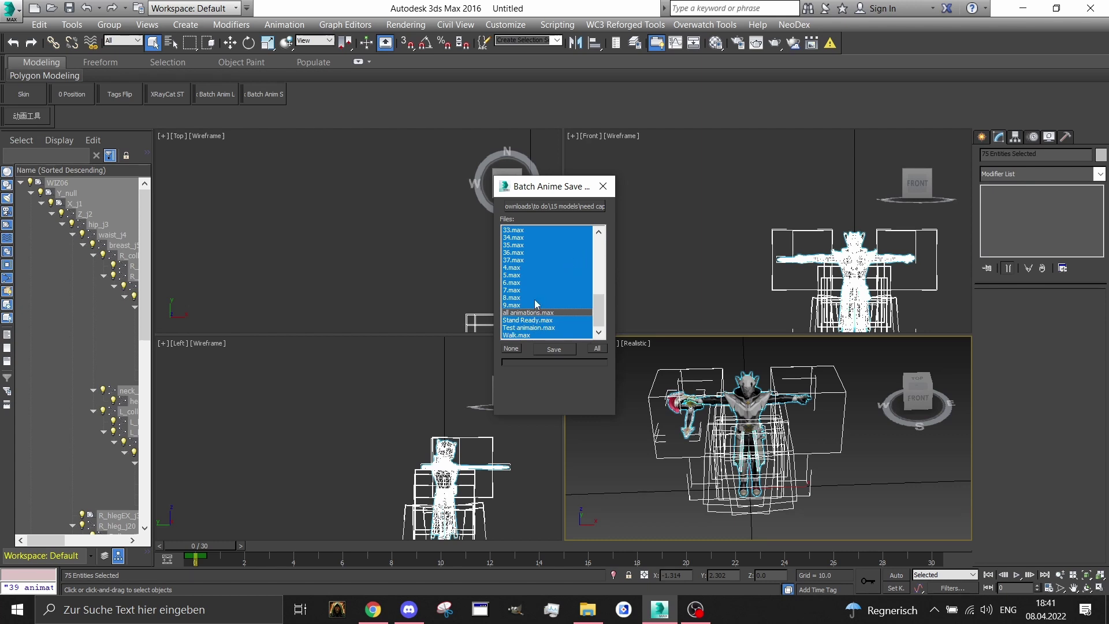
pyautogui.scroll(8, 535, 278)
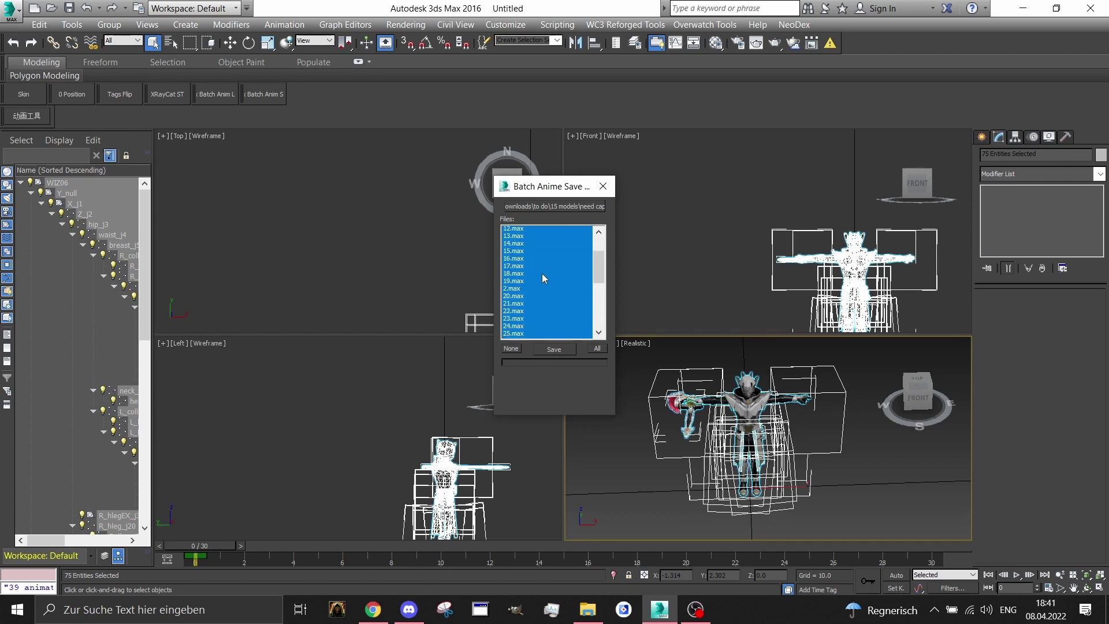
pyautogui.scroll(-7, 542, 273)
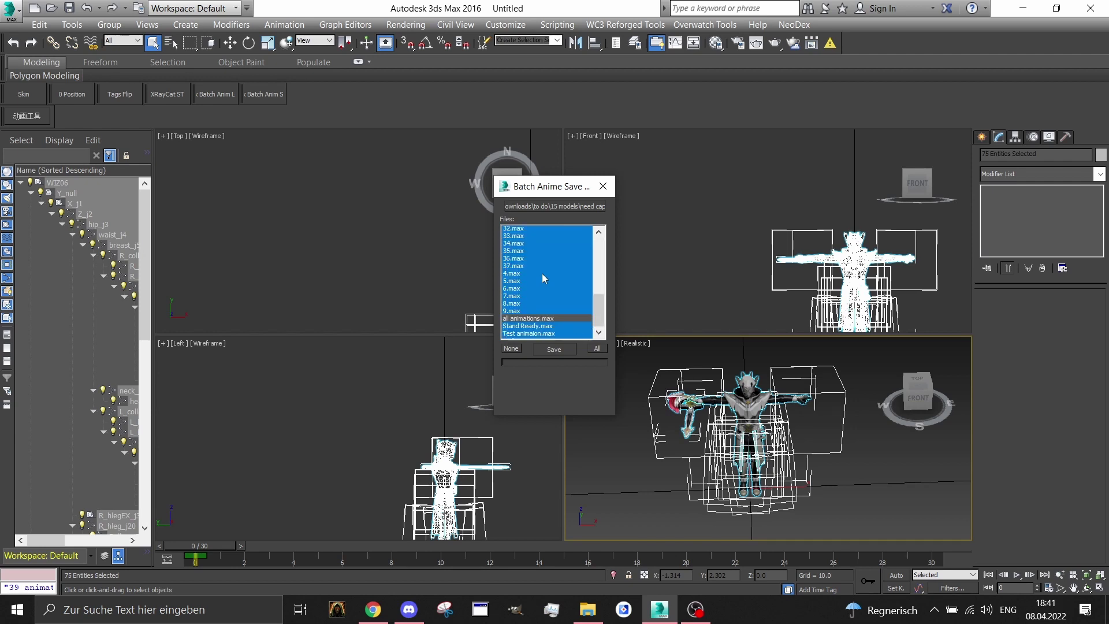
pyautogui.click(554, 349)
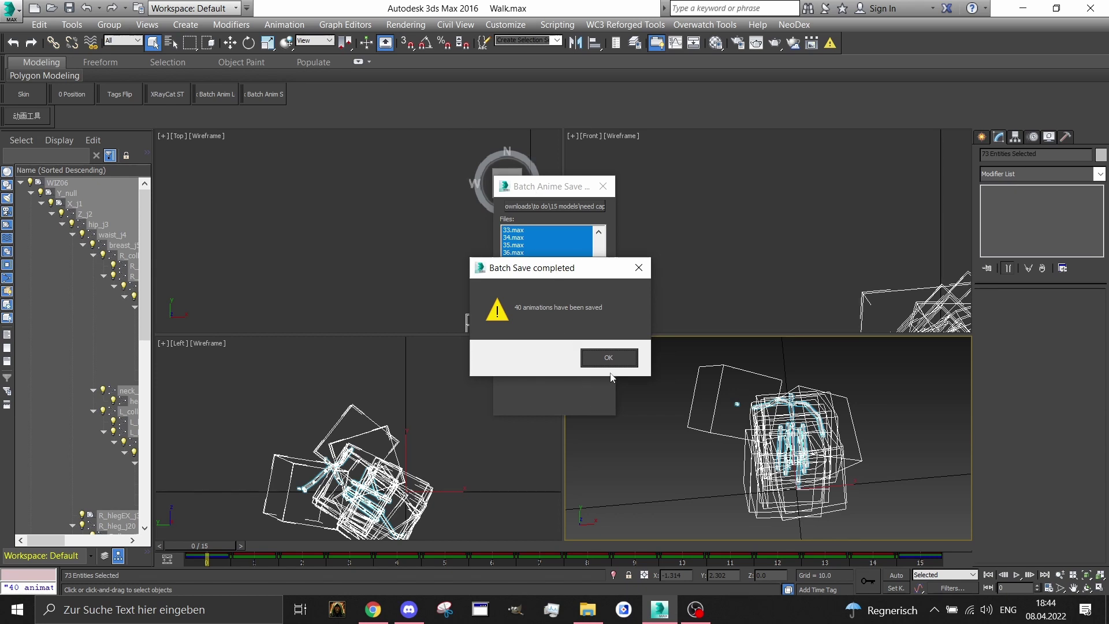
# Dismiss the batch completion message and close the Batch Anime Save window.
pyautogui.click(606, 352)
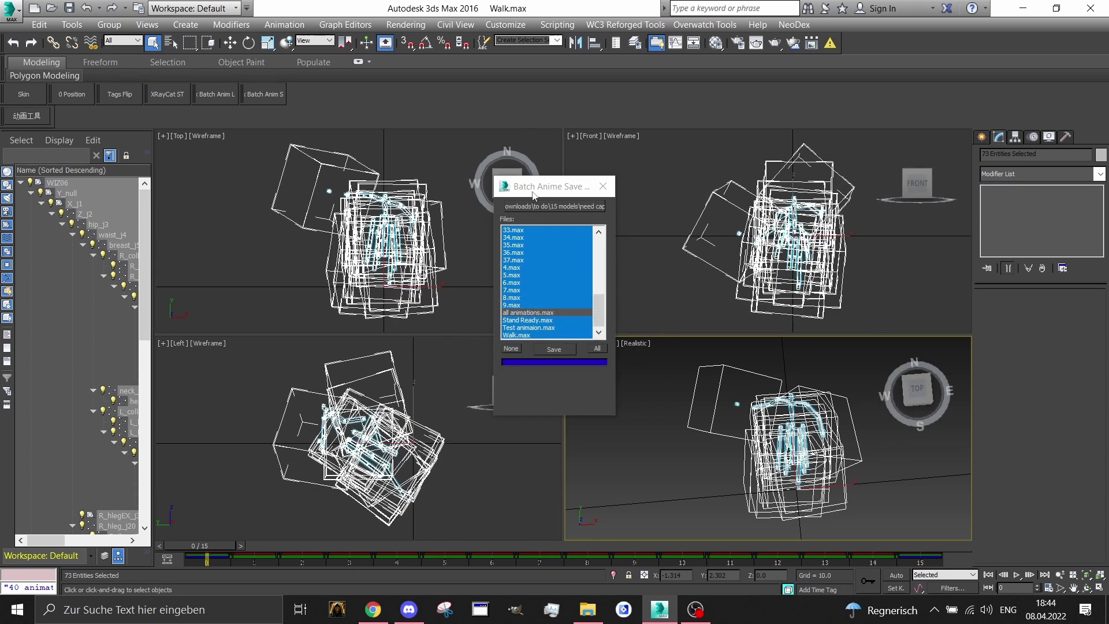
pyautogui.moveTo(533, 191); pyautogui.dragTo(518, 182)
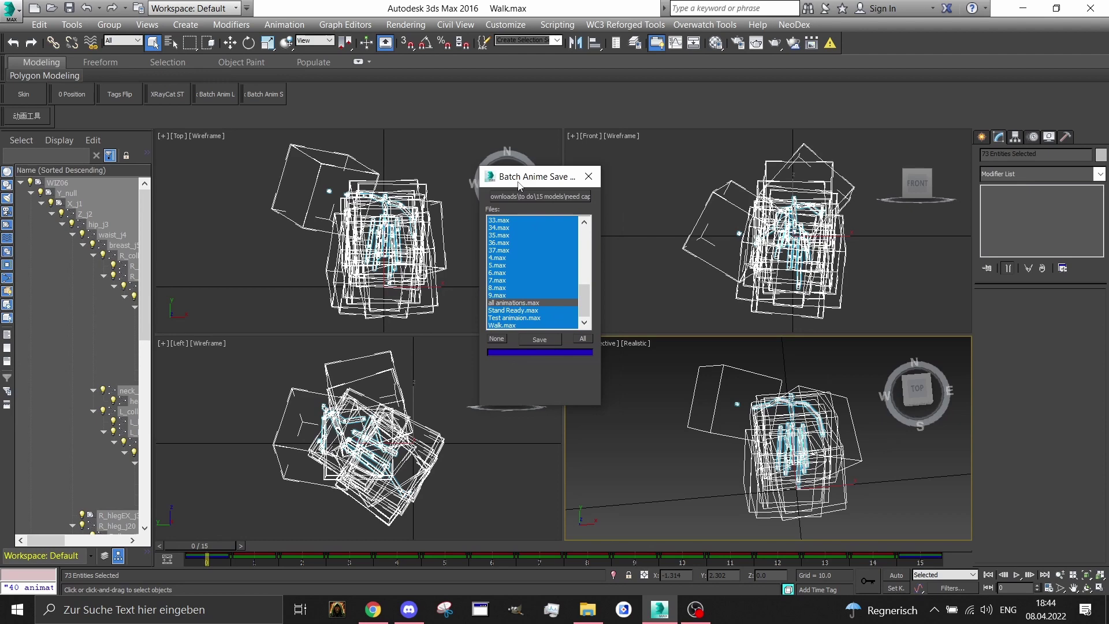
pyautogui.click(581, 178)
# Reset to a new Untitled scene, discarding the changes to Walk.max.
pyautogui.scroll(-2, 604, 464)
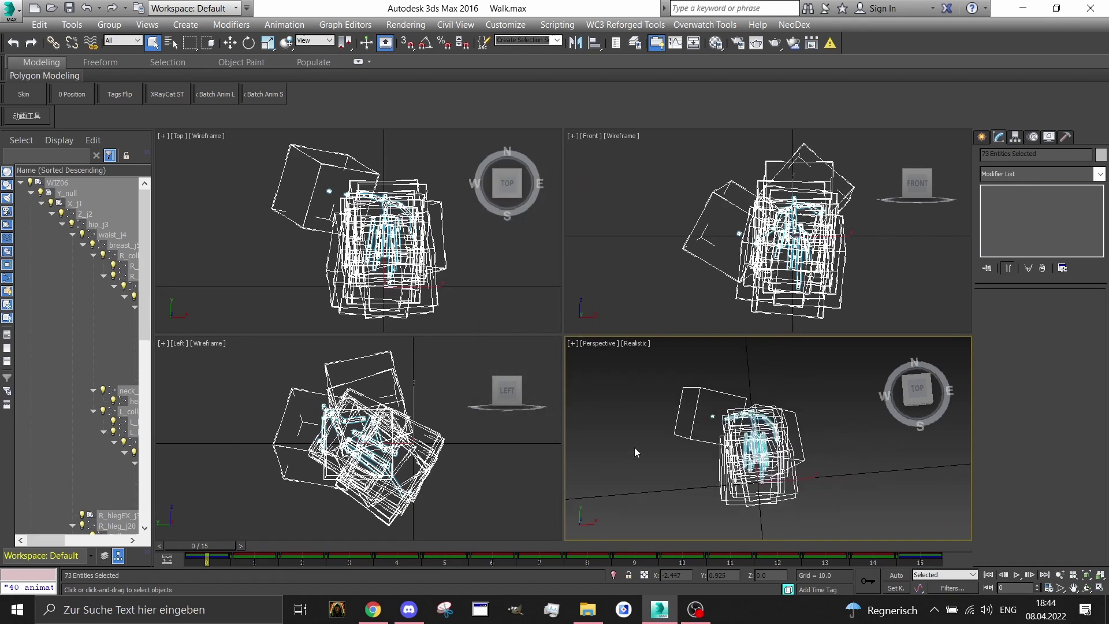
pyautogui.click(10, 9)
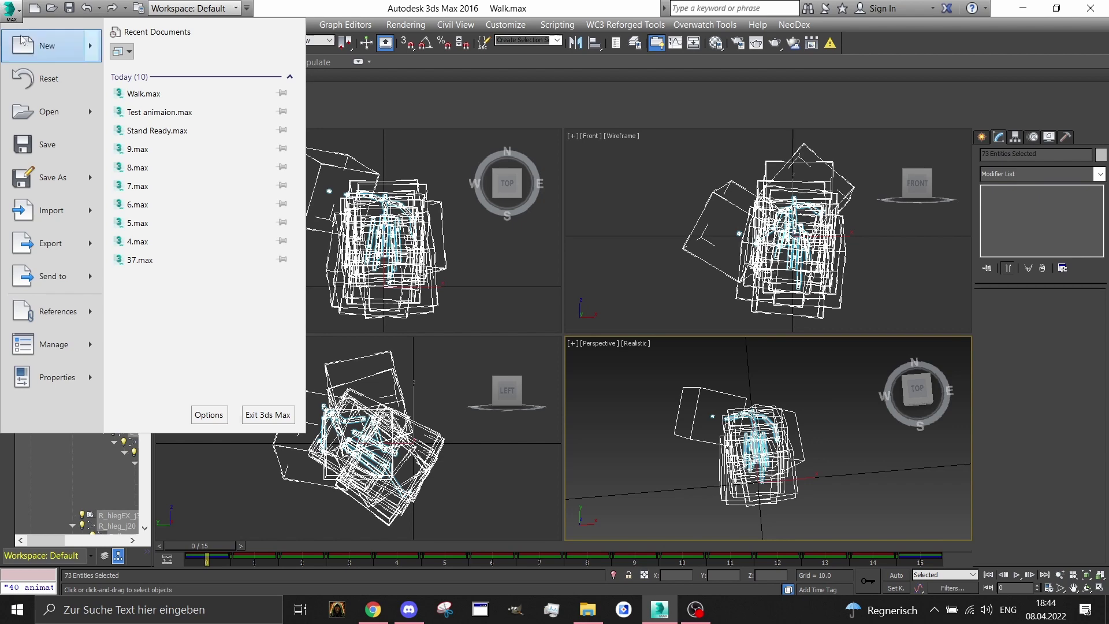
pyautogui.click(42, 81)
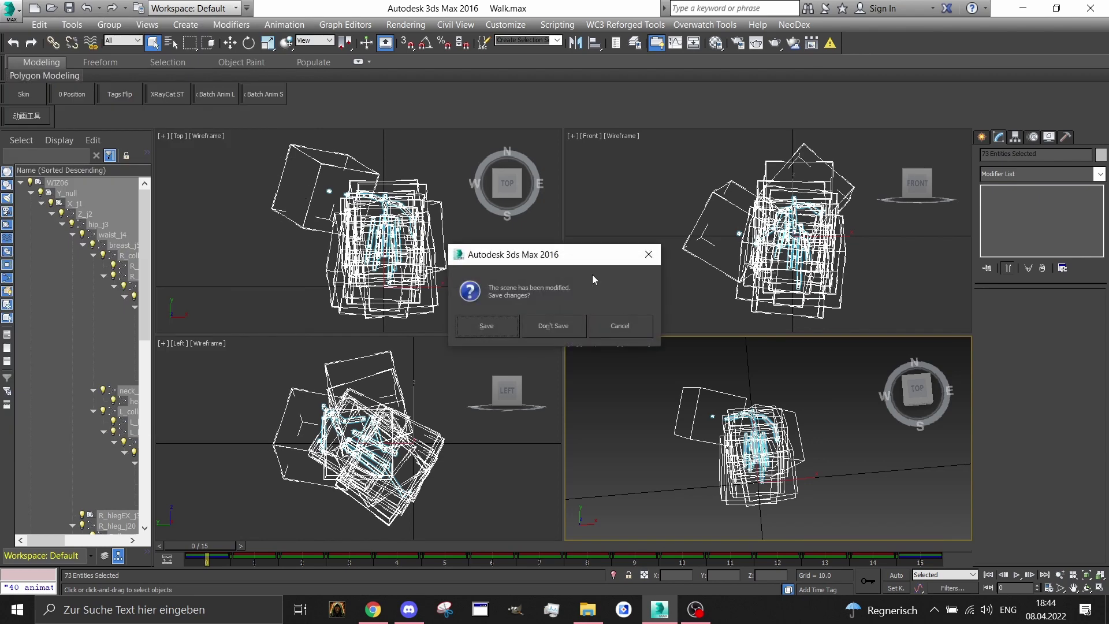
pyautogui.click(546, 321)
pyautogui.click(522, 330)
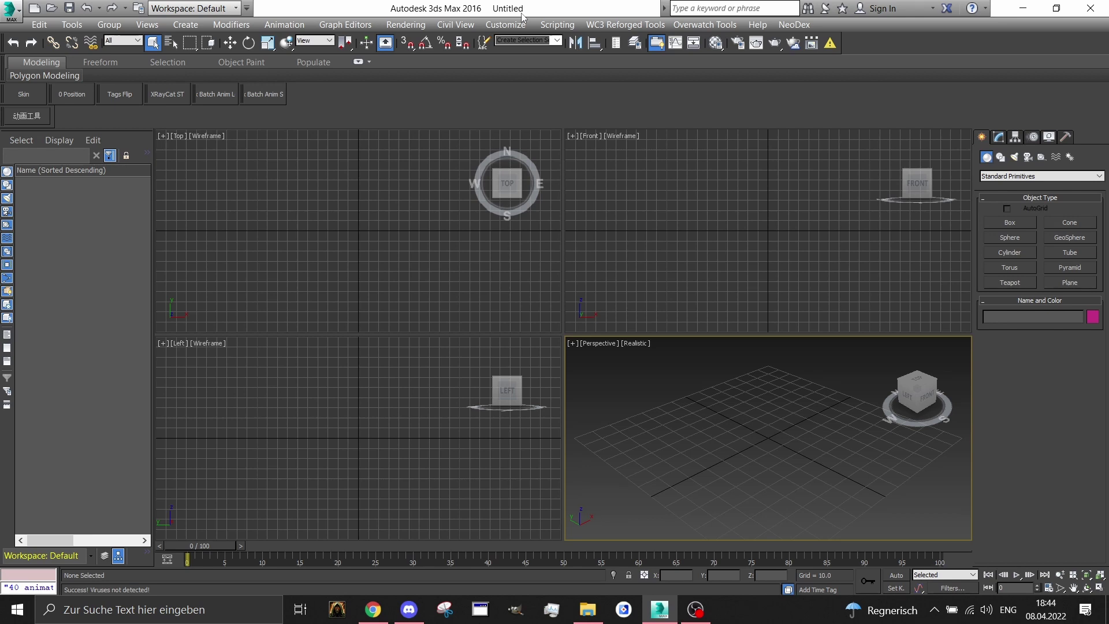
# Import the WIZ06 FBX file using the WIZ00_40031 animation take, accepting the warnings.
pyautogui.click(9, 9)
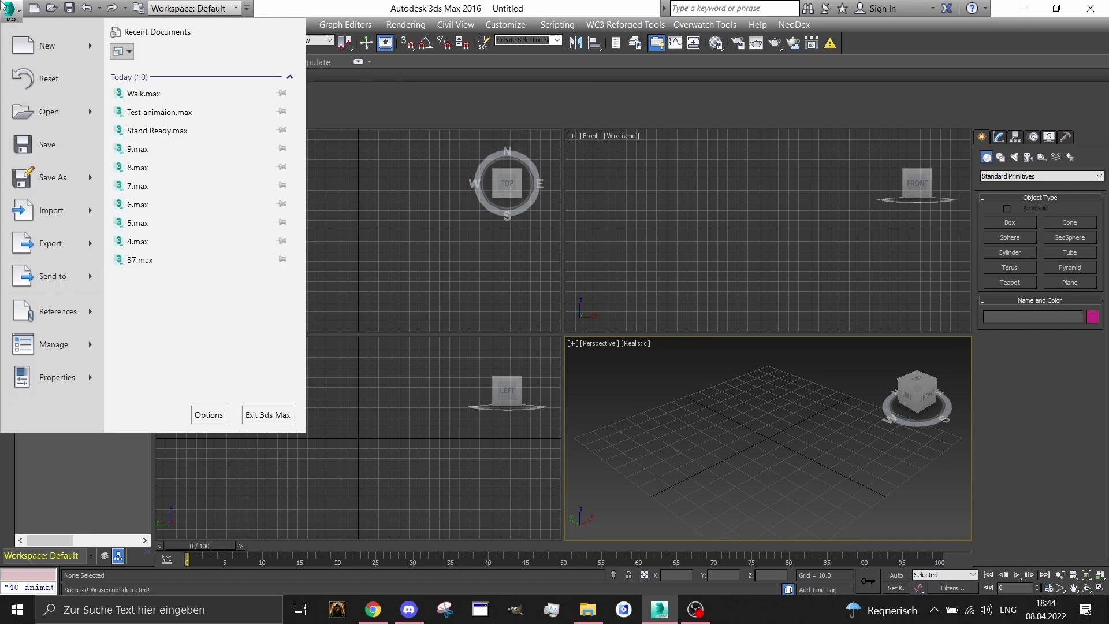
pyautogui.click(38, 219)
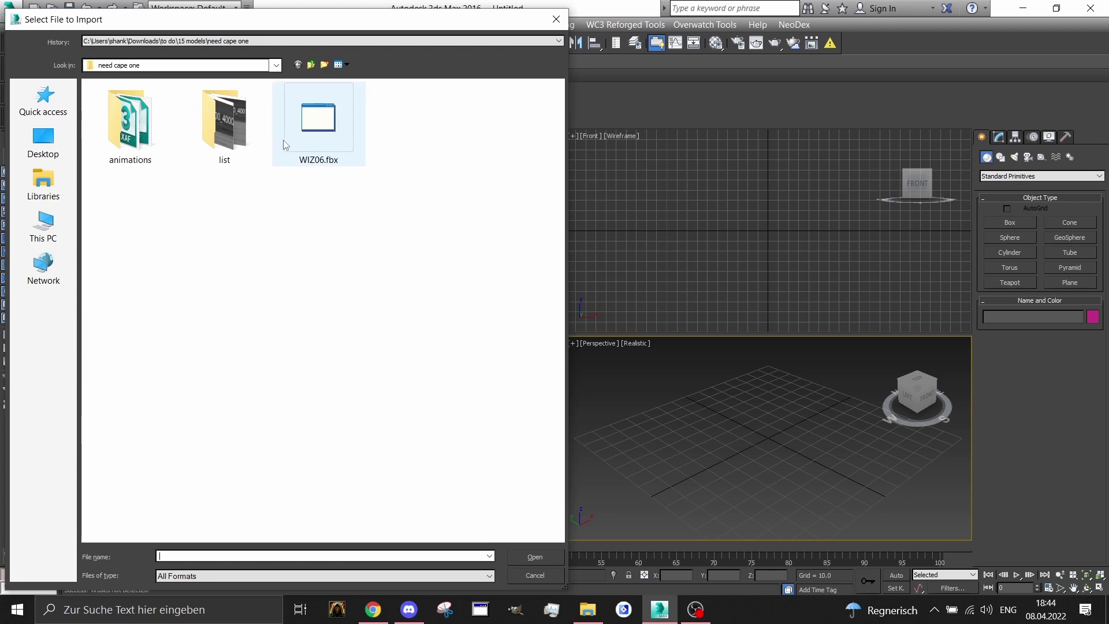
pyautogui.doubleClick(282, 141)
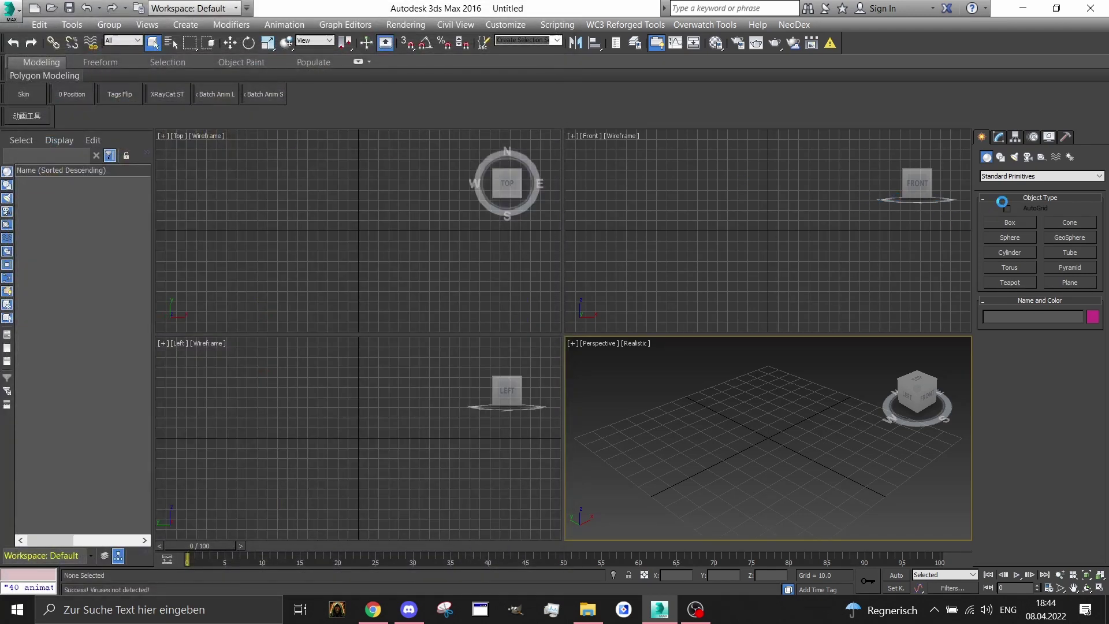
pyautogui.click(953, 299)
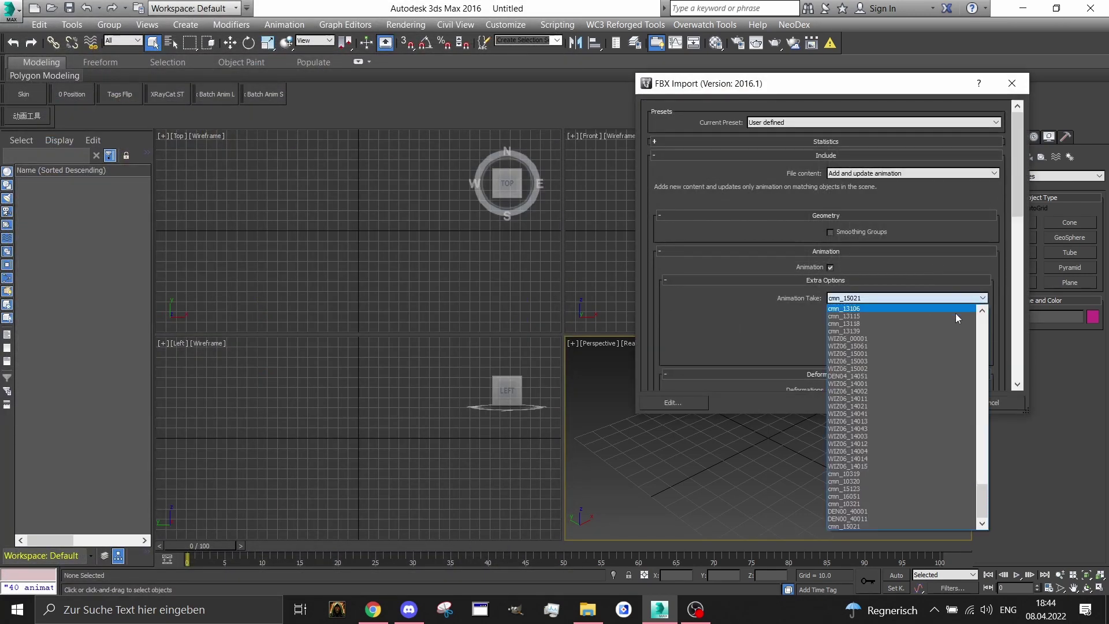
pyautogui.moveTo(983, 501); pyautogui.dragTo(989, 338)
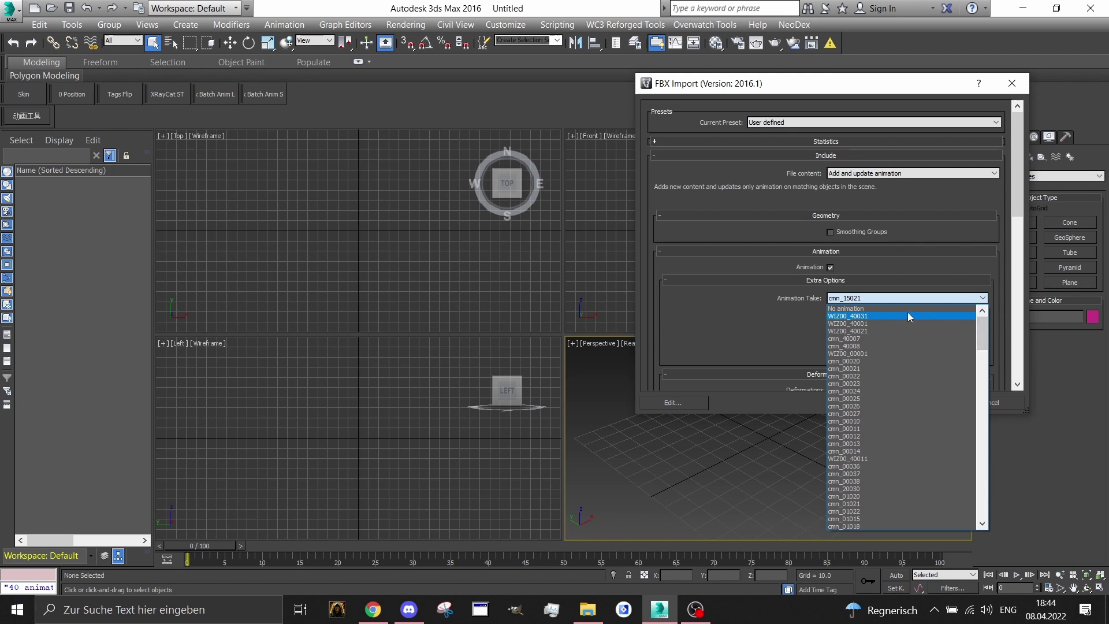
pyautogui.click(908, 316)
pyautogui.click(927, 403)
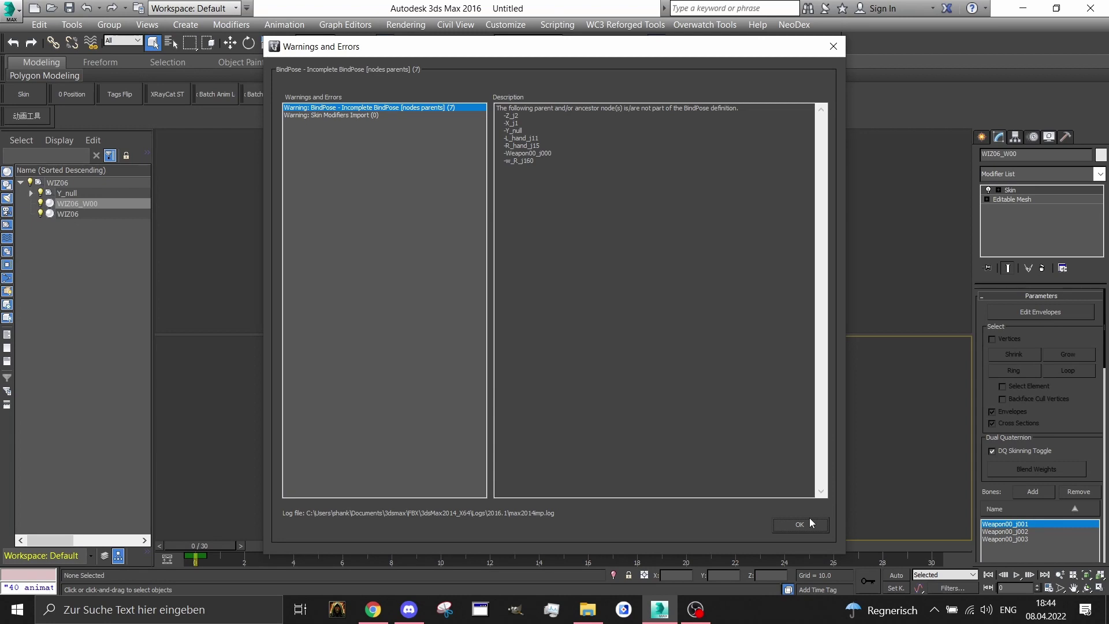
pyautogui.click(809, 521)
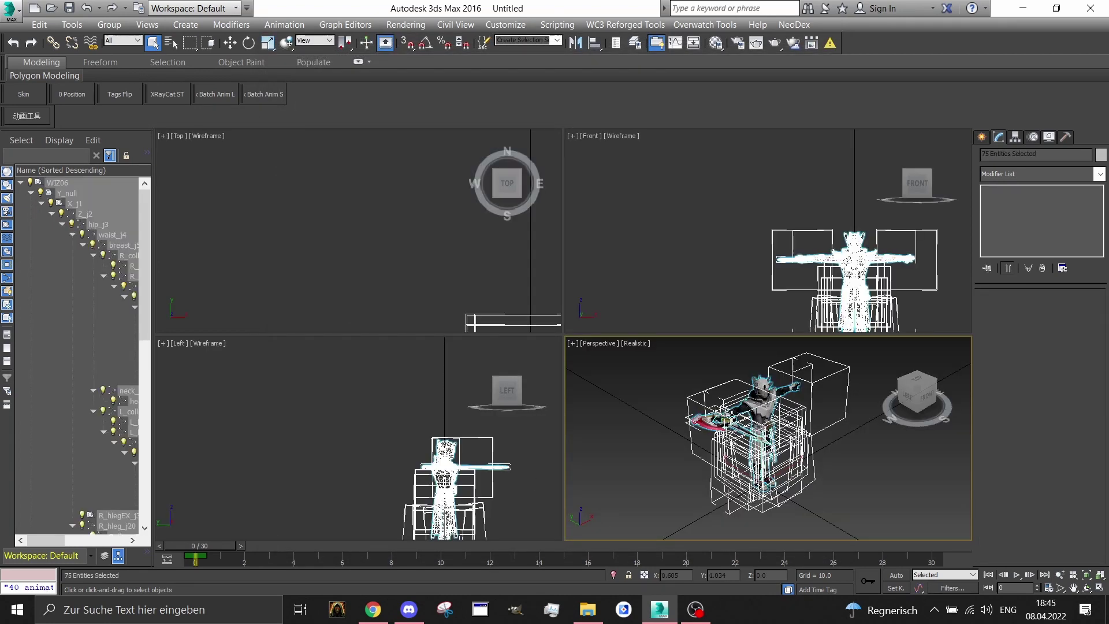
# Select all scene objects and open the Batch Anim Load folder browser.
pyautogui.hotkey('ctrl', 'a')
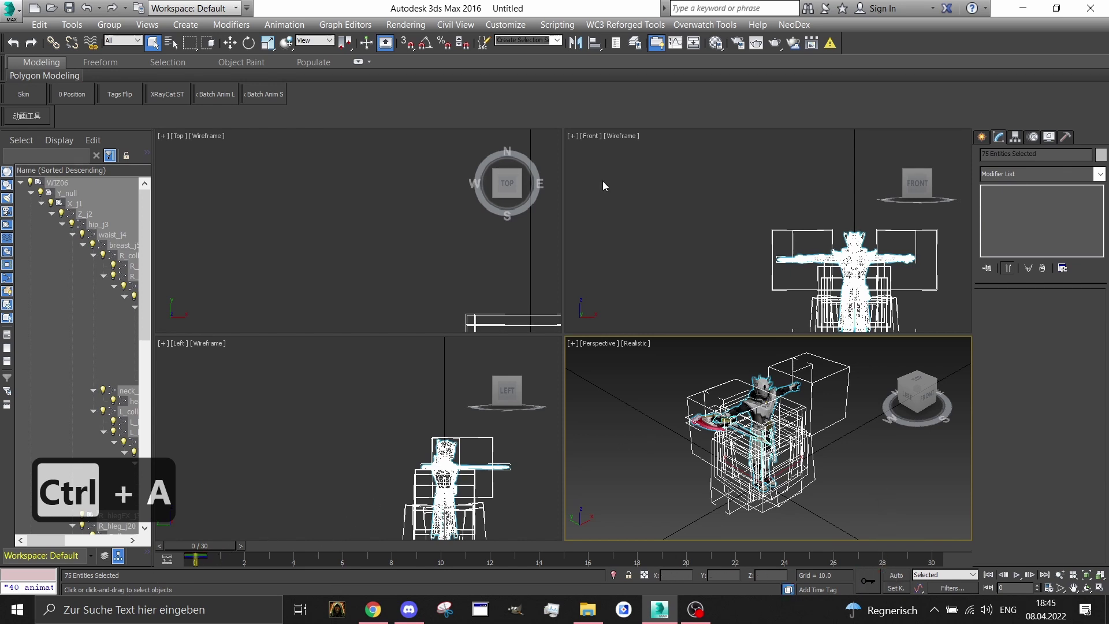
pyautogui.click(215, 94)
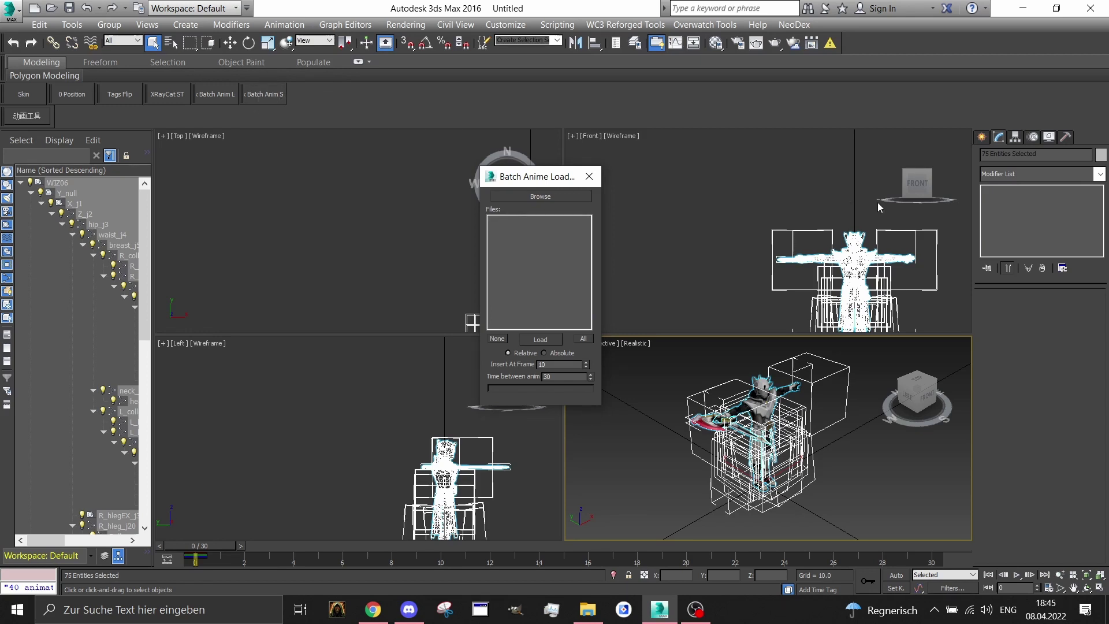
pyautogui.click(542, 200)
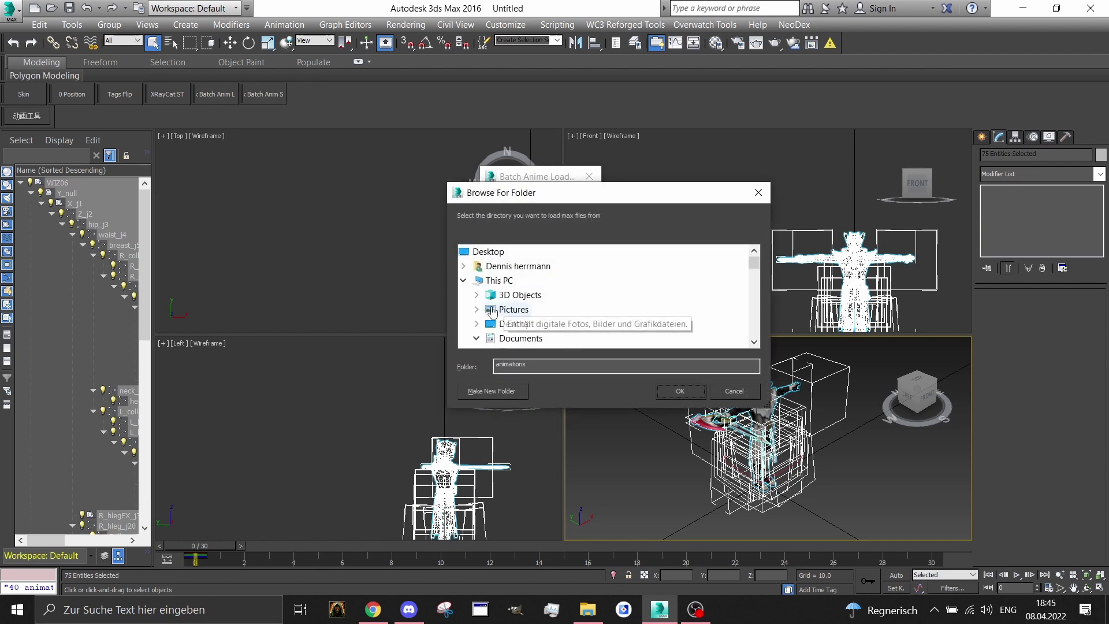
pyautogui.click(477, 252)
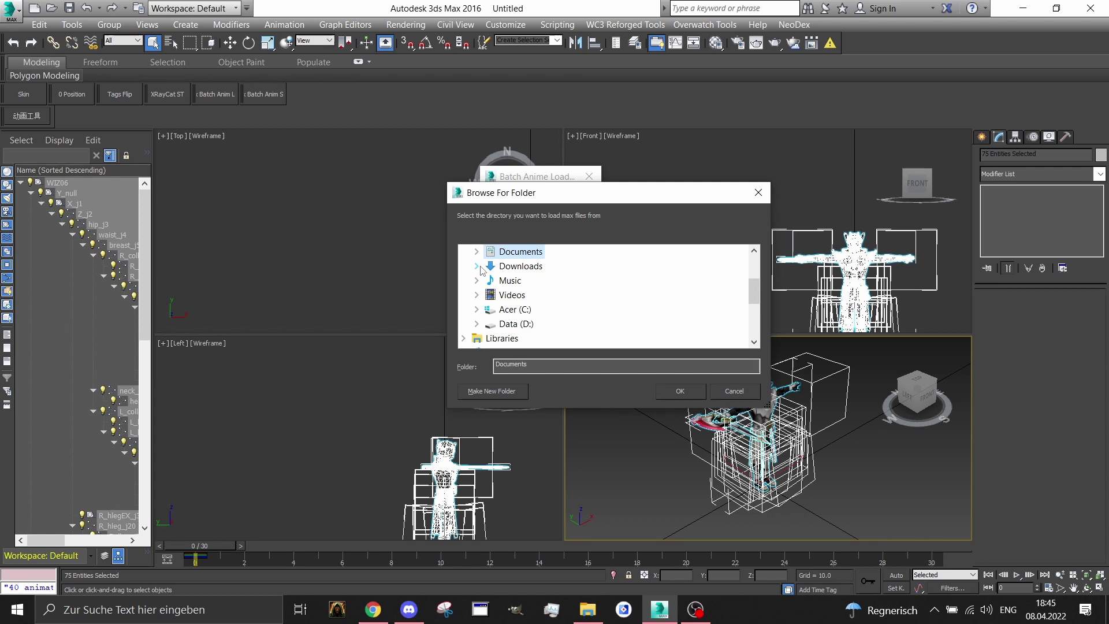
# Choose Downloads\to do\15 models\need cape one\animations as the load folder.
pyautogui.doubleClick(485, 267)
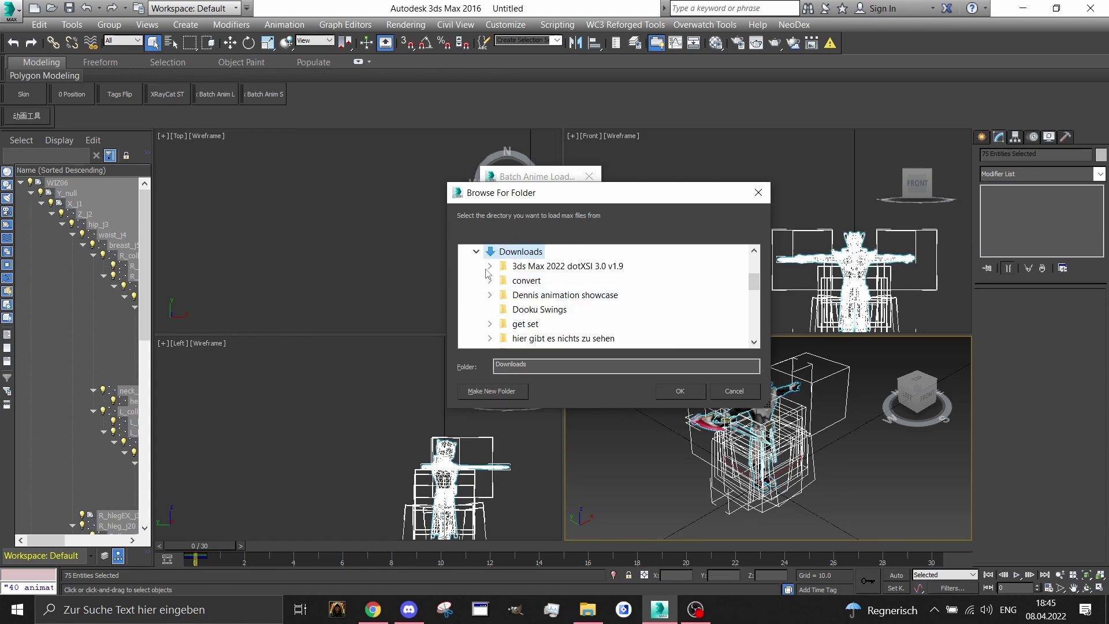
pyautogui.scroll(-1, 491, 281)
pyautogui.scroll(-1, 491, 311)
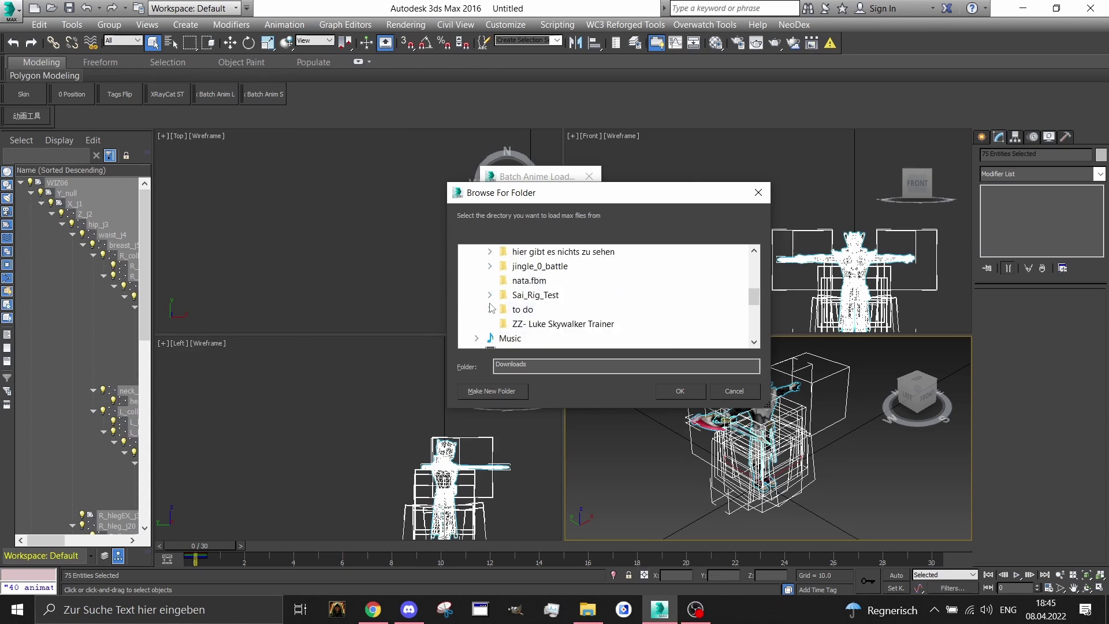
pyautogui.click(491, 310)
pyautogui.click(502, 266)
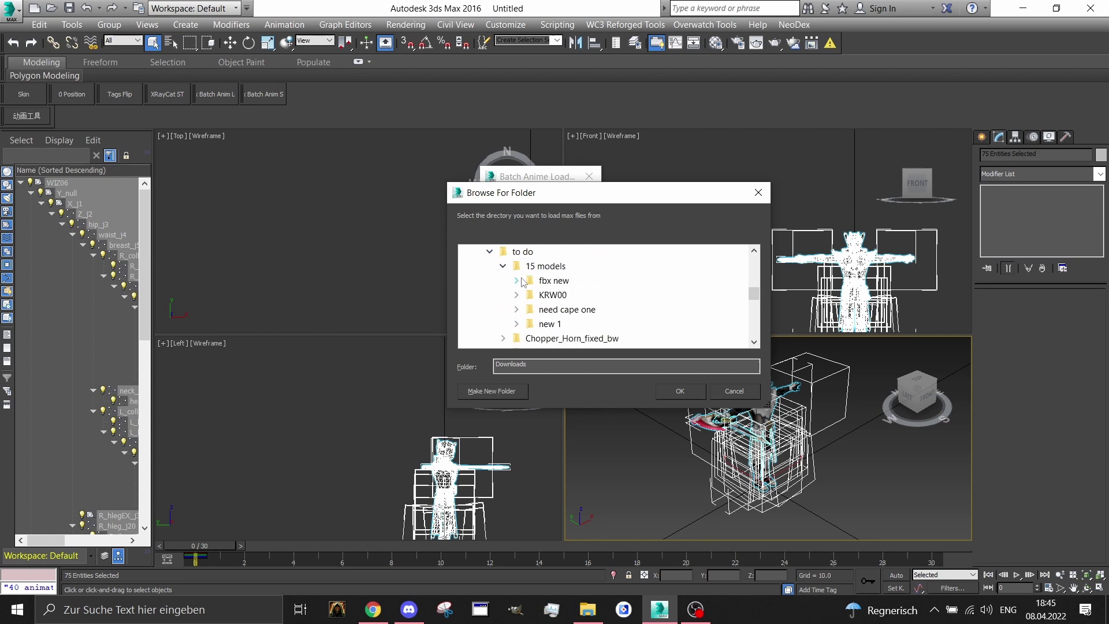
pyautogui.click(518, 310)
pyautogui.click(571, 281)
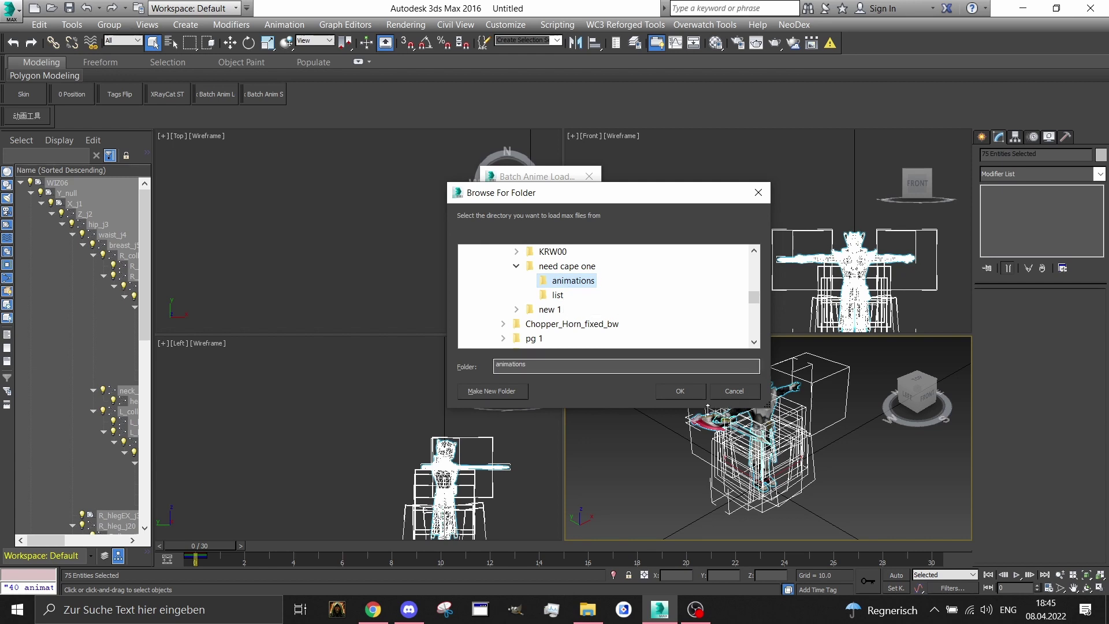
pyautogui.press('Return')
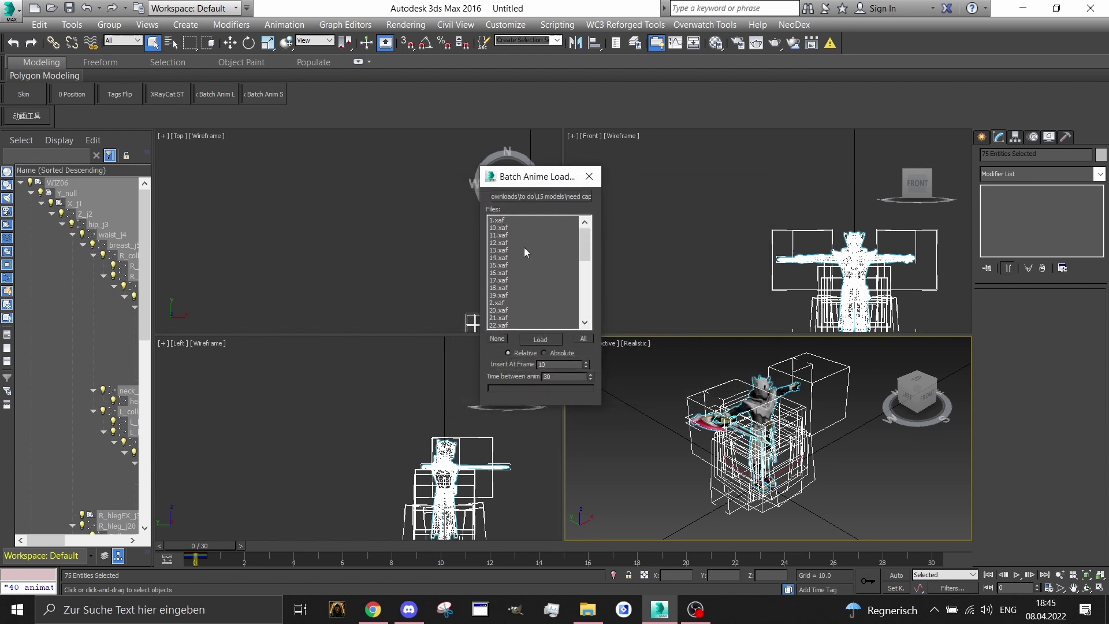
# Select 1.xaf through Walk.xaf in the batch loader, with 10 frames between animations.
pyautogui.scroll(-5, 524, 247)
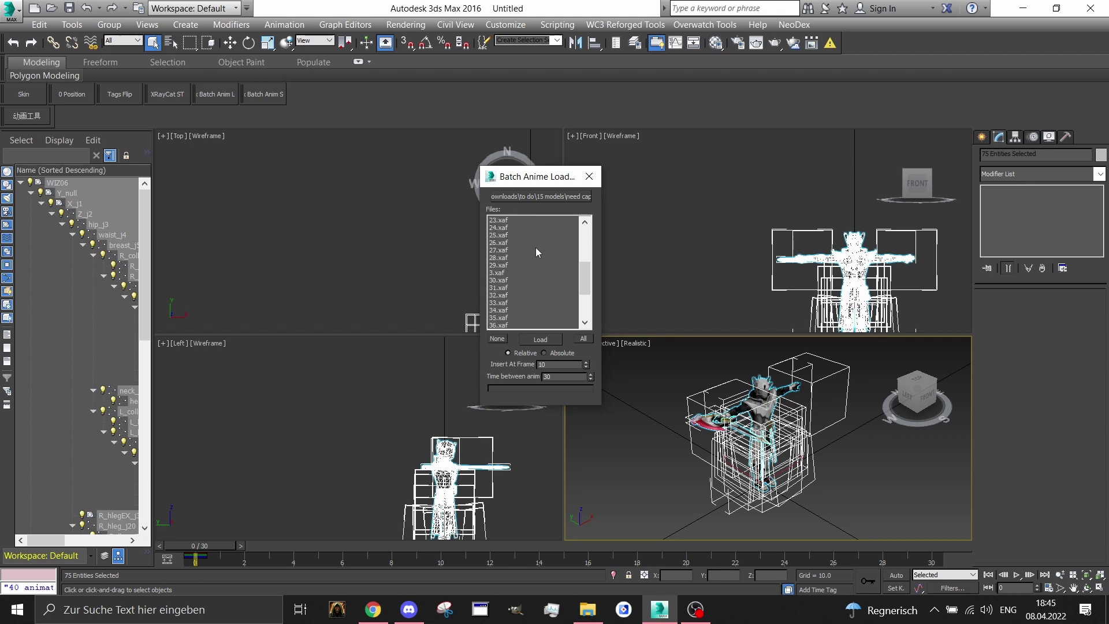
pyautogui.scroll(-3, 535, 253)
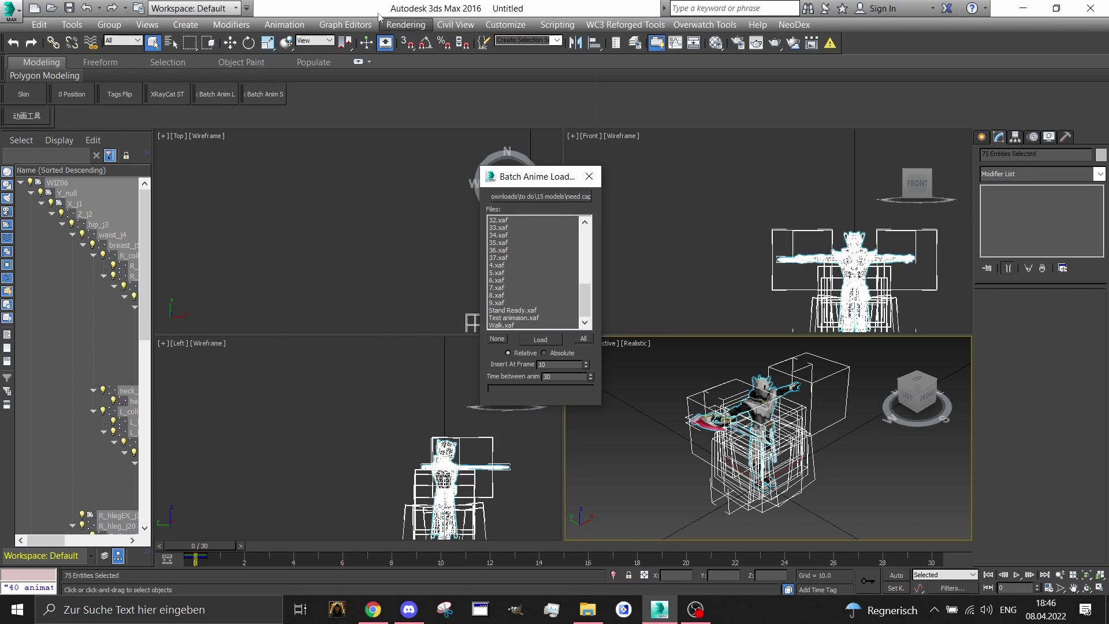
pyautogui.scroll(8, 526, 275)
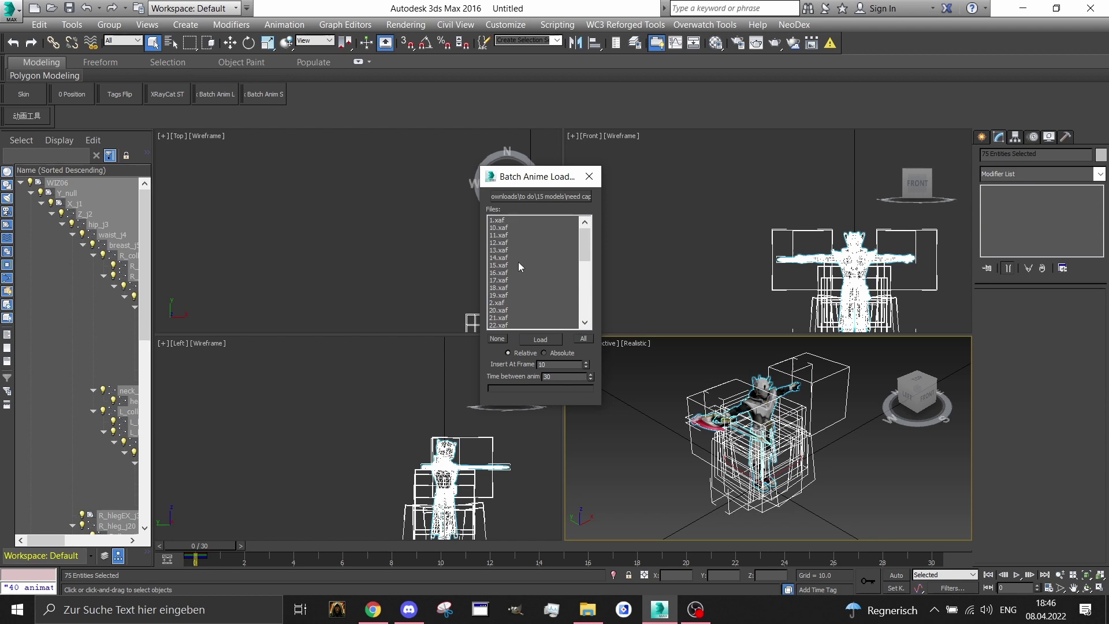
pyautogui.click(507, 221)
pyautogui.scroll(-8, 525, 261)
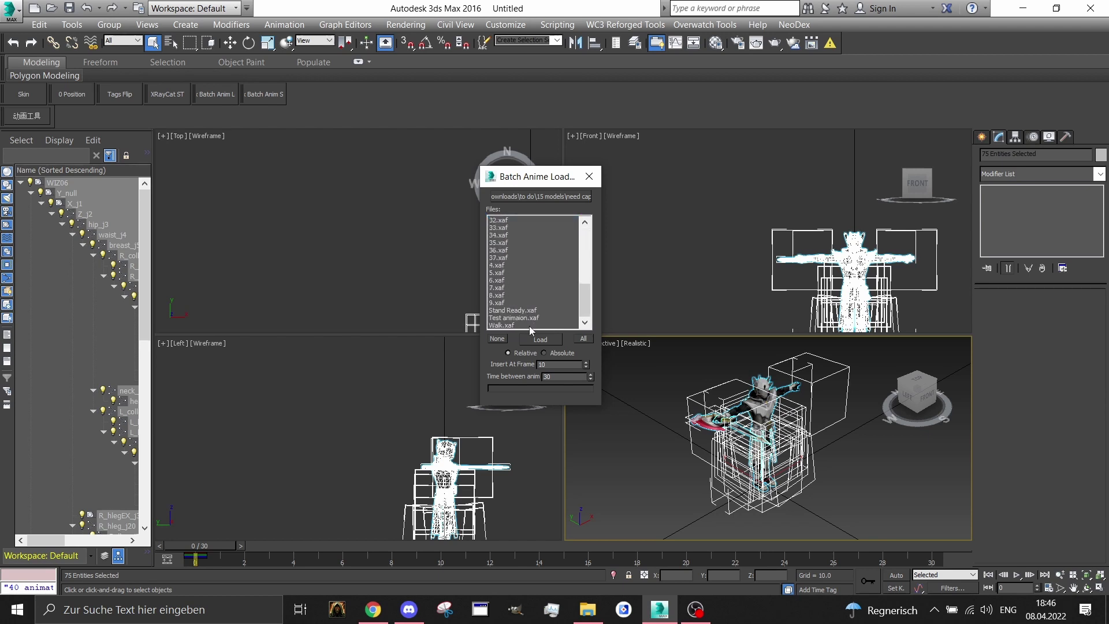
pyautogui.keyDown('shift'); pyautogui.click(518, 325); pyautogui.keyUp('shift')
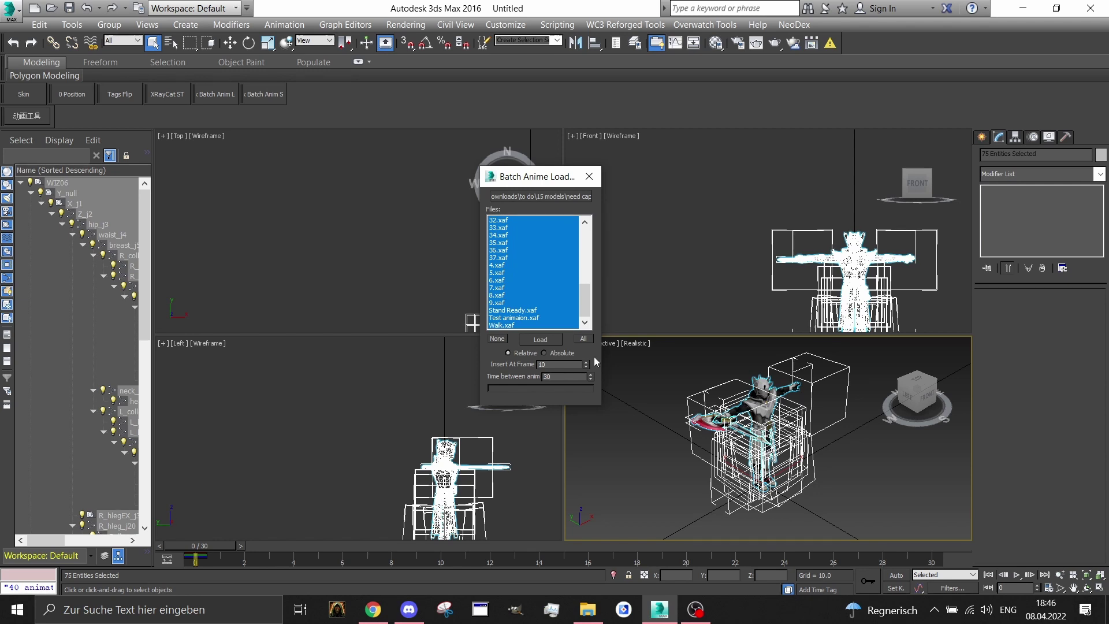
pyautogui.click(555, 342)
# Move the batch loader over the Top viewport and open Track View – Dope Sheet.
pyautogui.moveTo(541, 176); pyautogui.dragTo(349, 125)
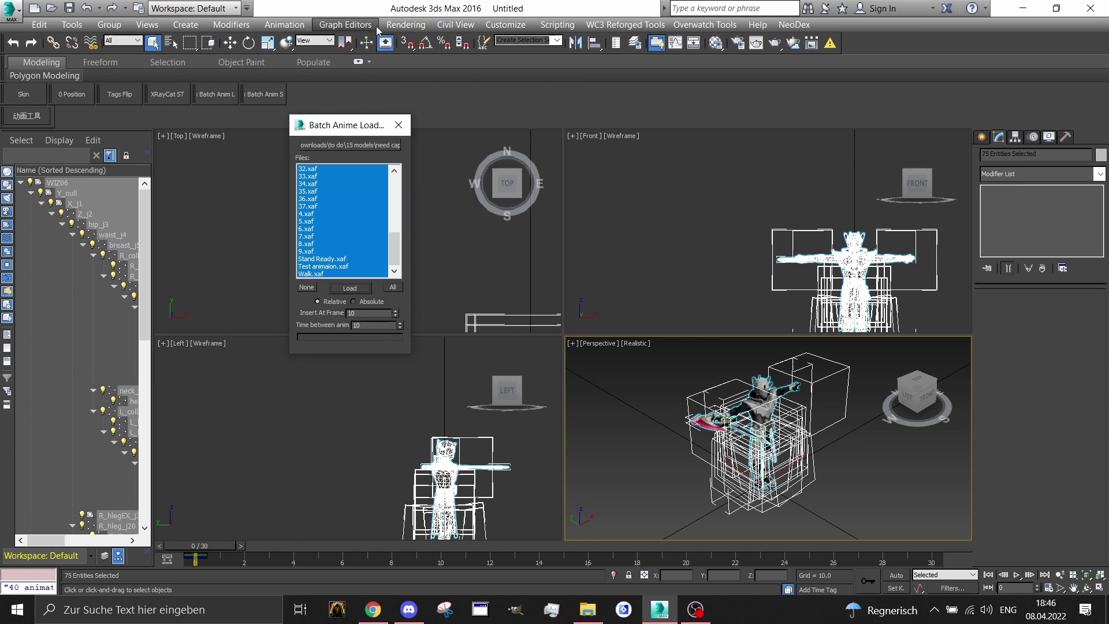
pyautogui.click(345, 25)
pyautogui.press('Escape')
pyautogui.press('Escape')
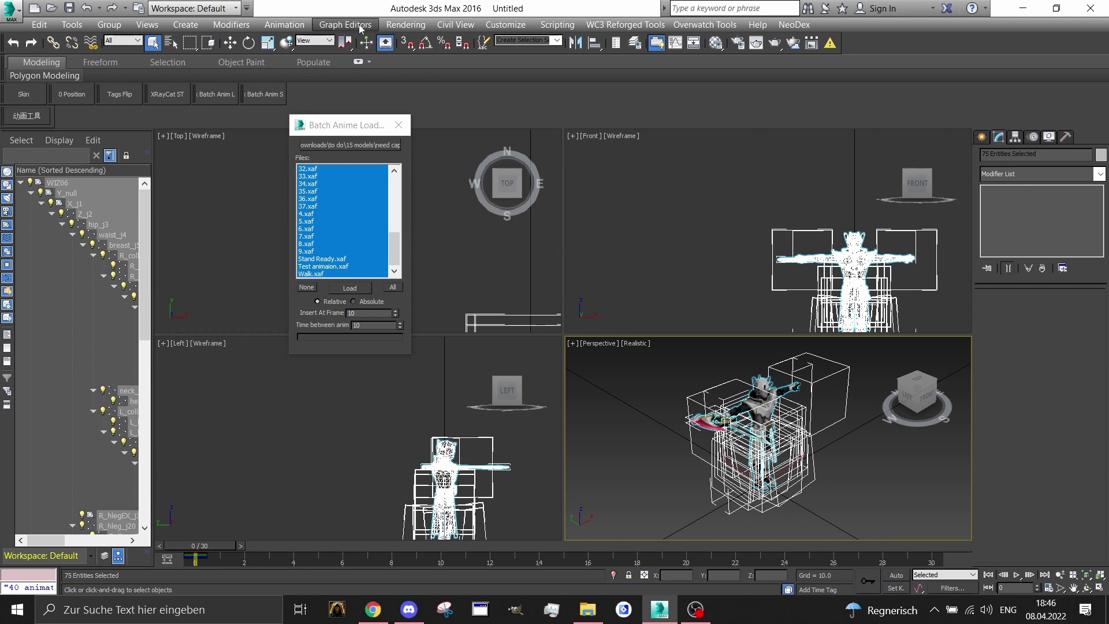
pyautogui.click(341, 24)
pyautogui.click(352, 51)
pyautogui.click(915, 154)
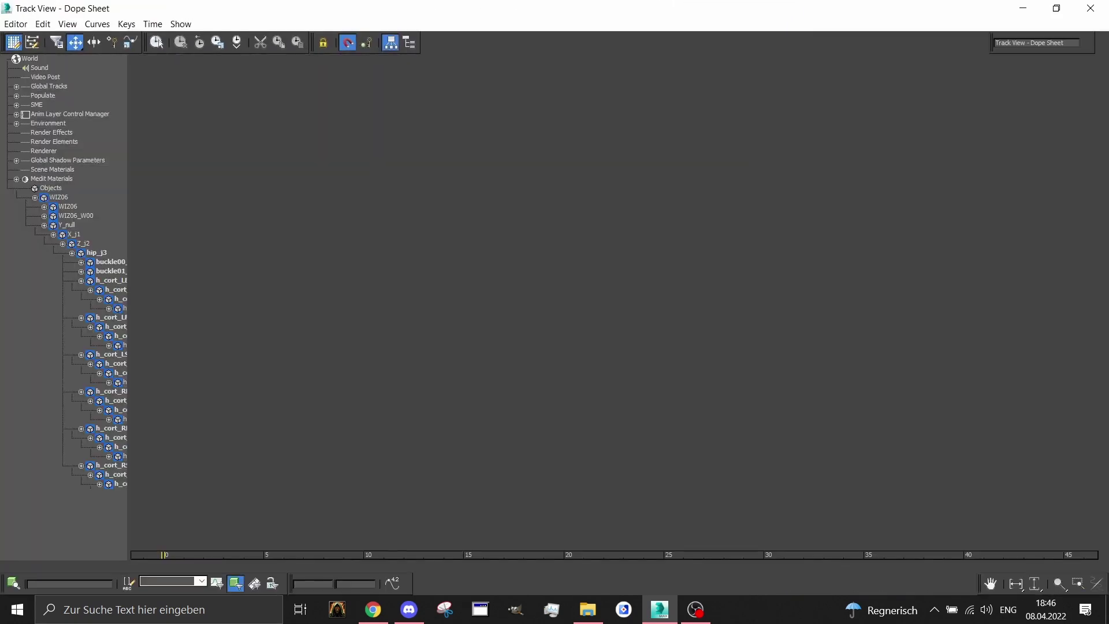
pyautogui.click(51, 188)
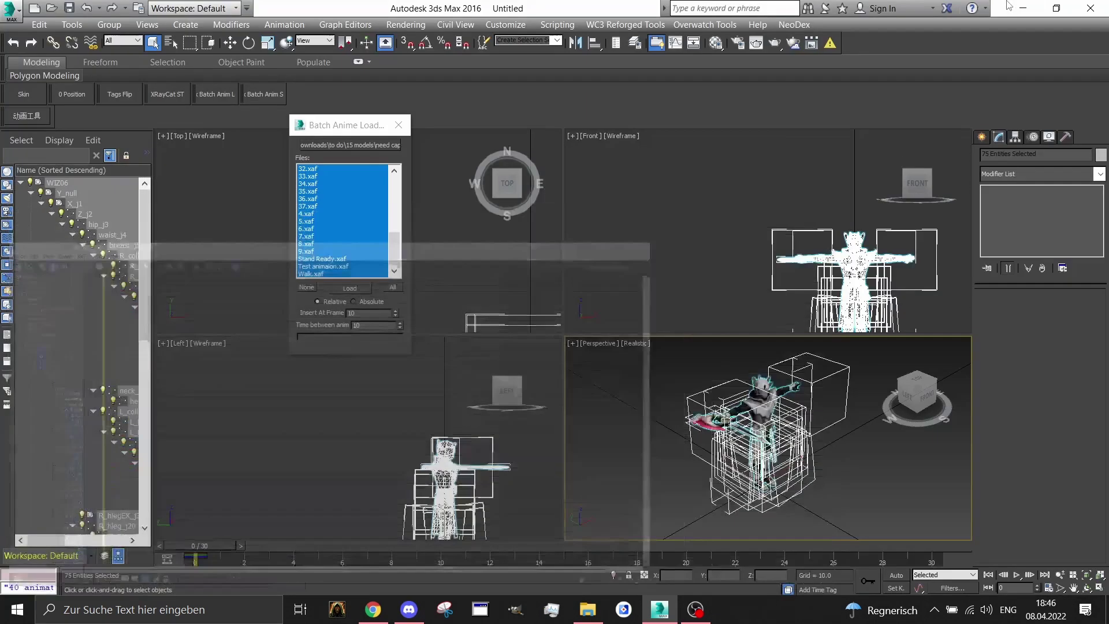
pyautogui.click(1023, 8)
pyautogui.click(810, 24)
pyautogui.moveTo(855, 195)
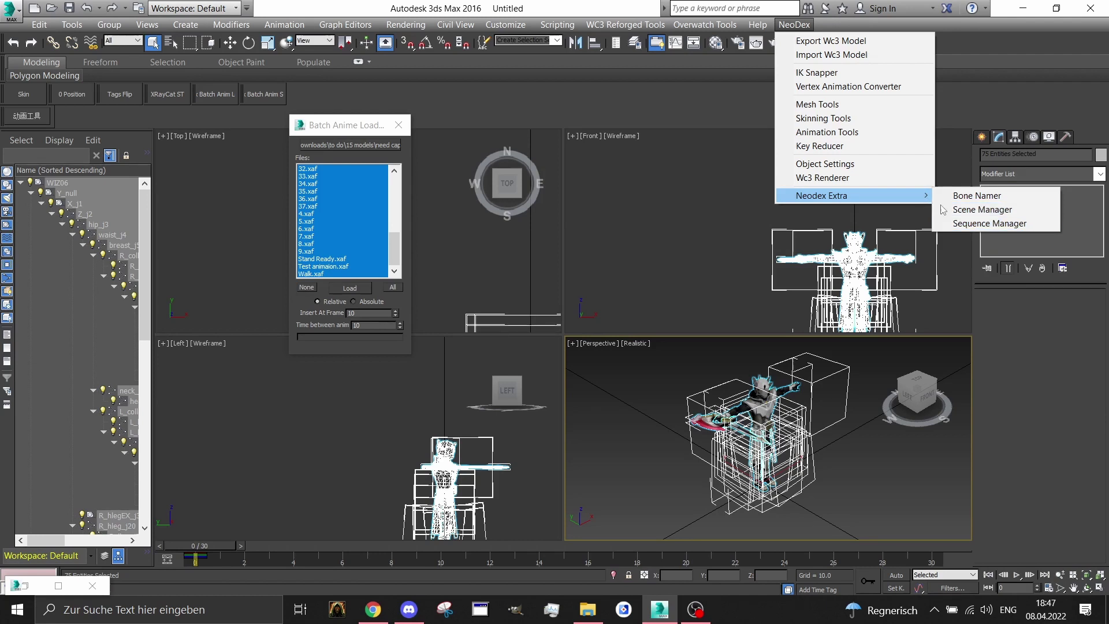
pyautogui.click(978, 224)
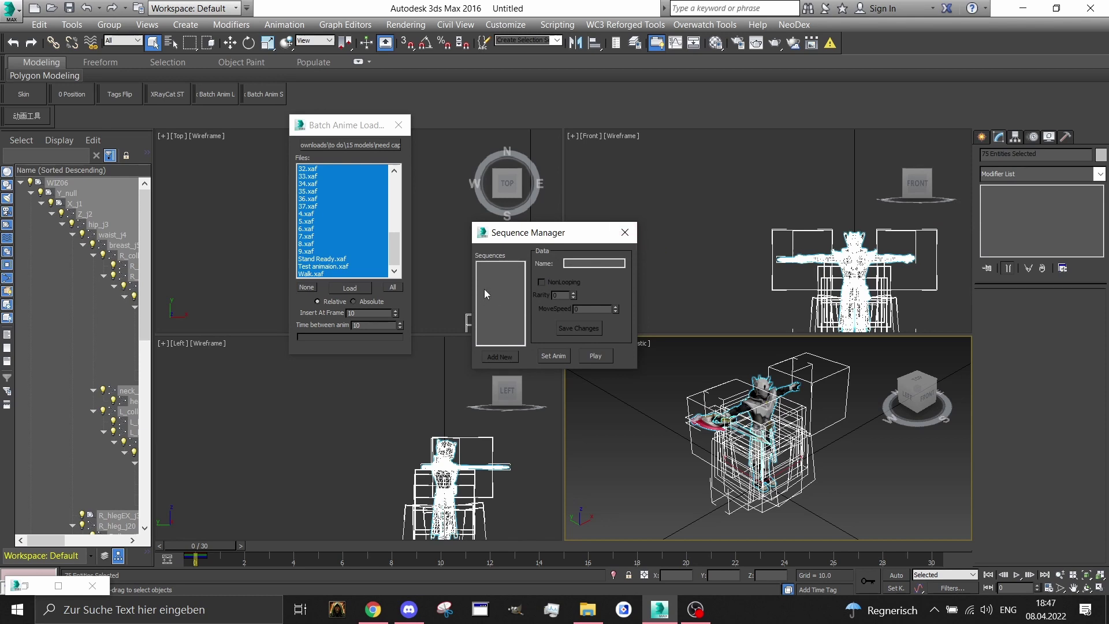
pyautogui.click(624, 232)
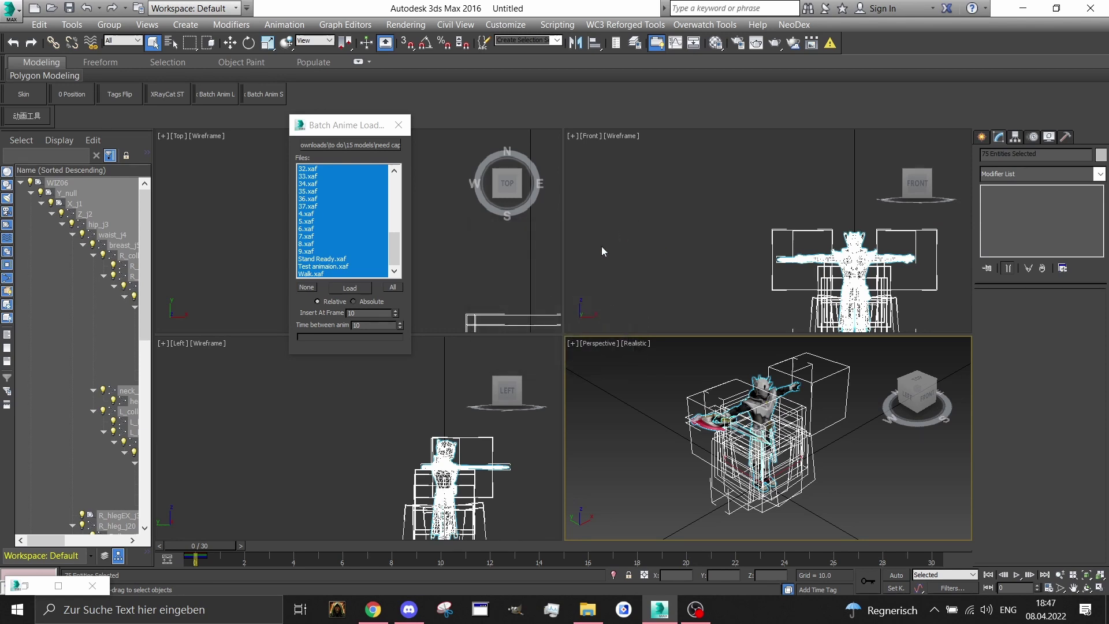
pyautogui.scroll(1, 339, 229)
pyautogui.scroll(-3, 339, 230)
# Load the 40 XAF animations, acknowledge completion, and scrub the extended timeline.
pyautogui.click(346, 290)
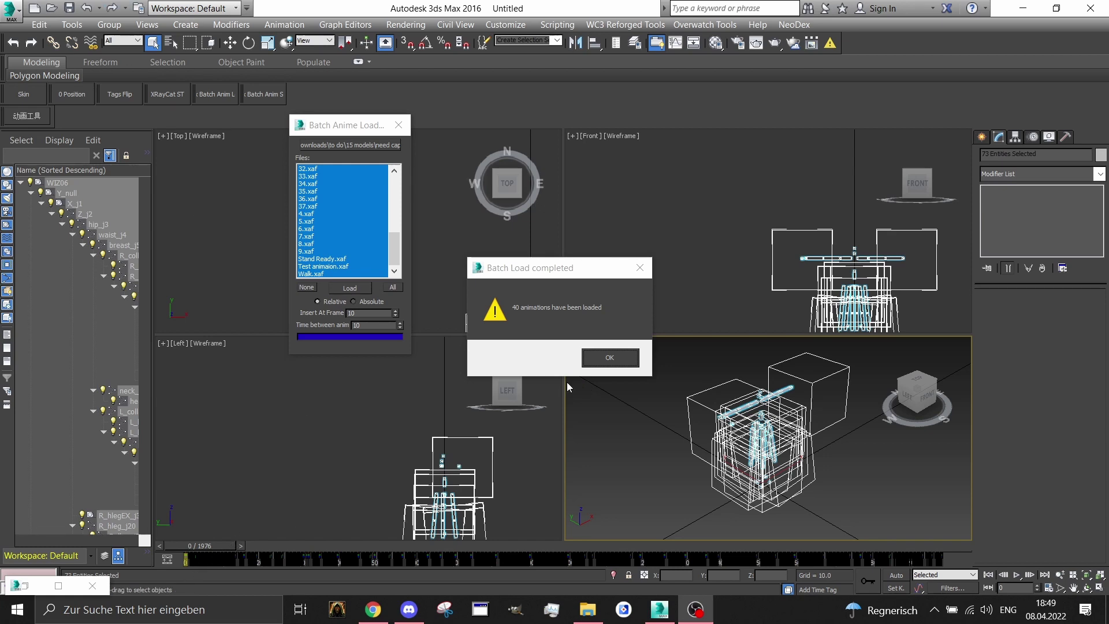
pyautogui.click(600, 359)
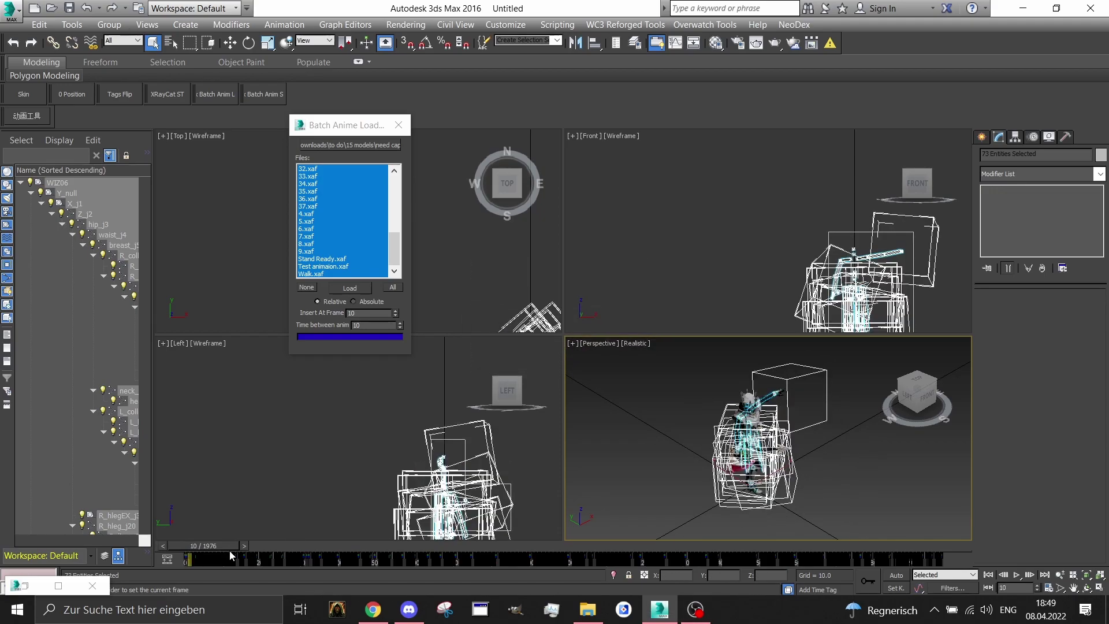
pyautogui.moveTo(230, 550); pyautogui.dragTo(185, 558)
# Select the WIZ06 root helper and open a maximised Track View Curve Editor.
pyautogui.click(613, 429)
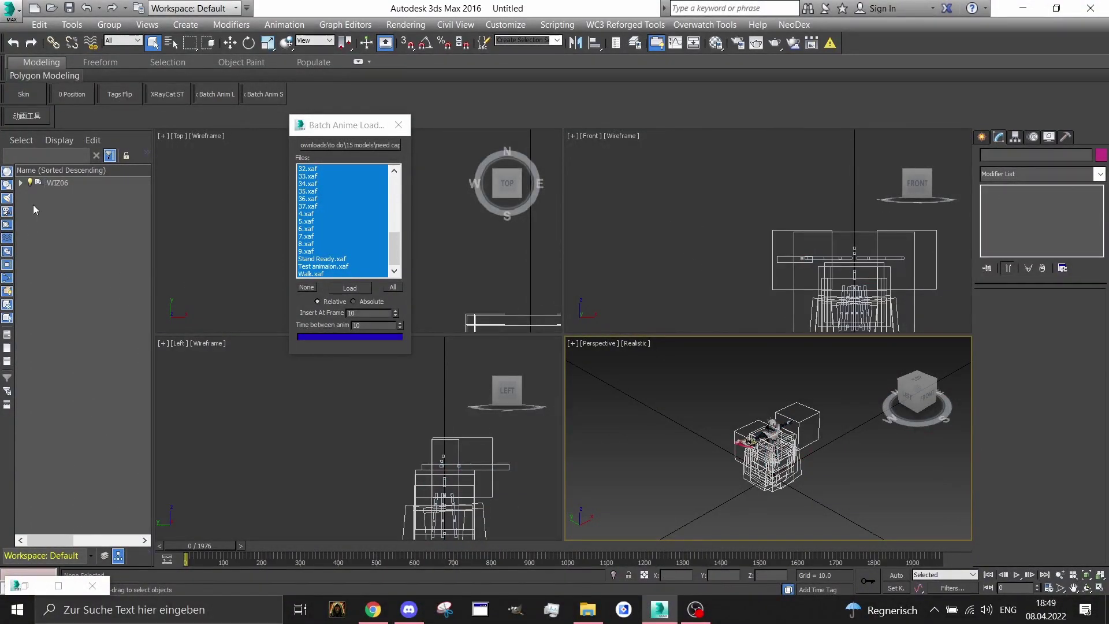
pyautogui.click(56, 184)
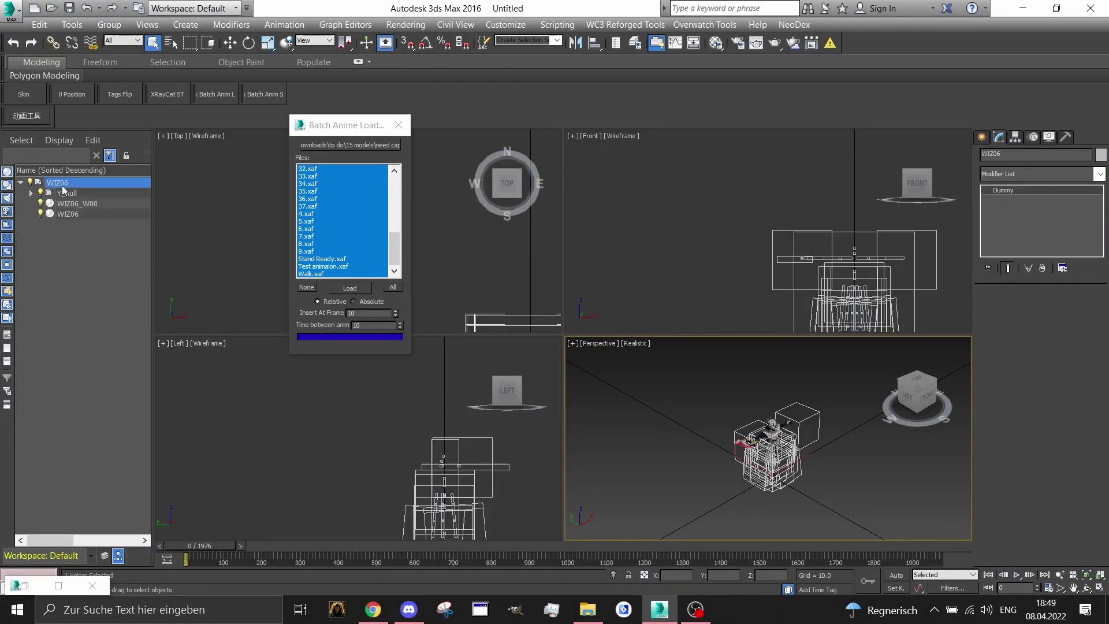
pyautogui.click(345, 24)
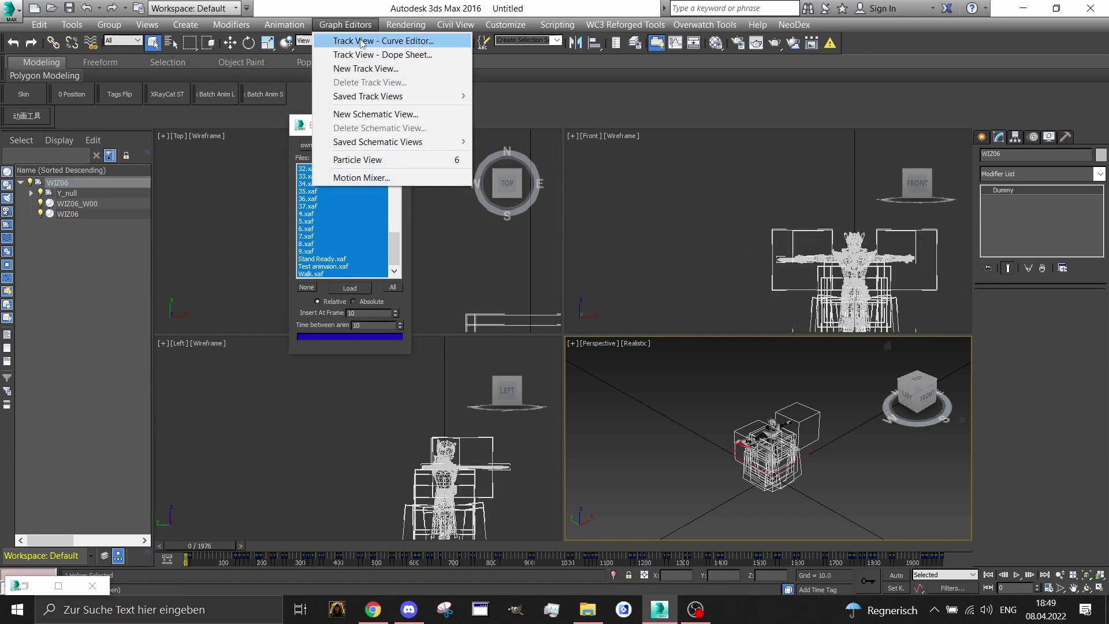
pyautogui.click(362, 41)
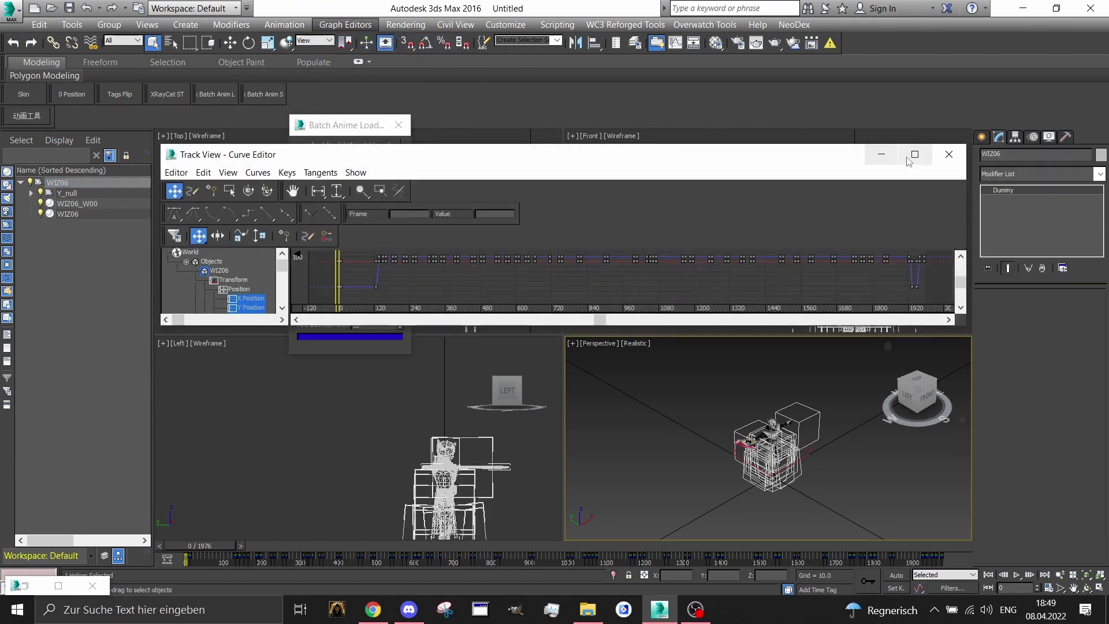
pyautogui.doubleClick(925, 154)
pyautogui.moveTo(566, 244); pyautogui.dragTo(597, 248, button='middle')
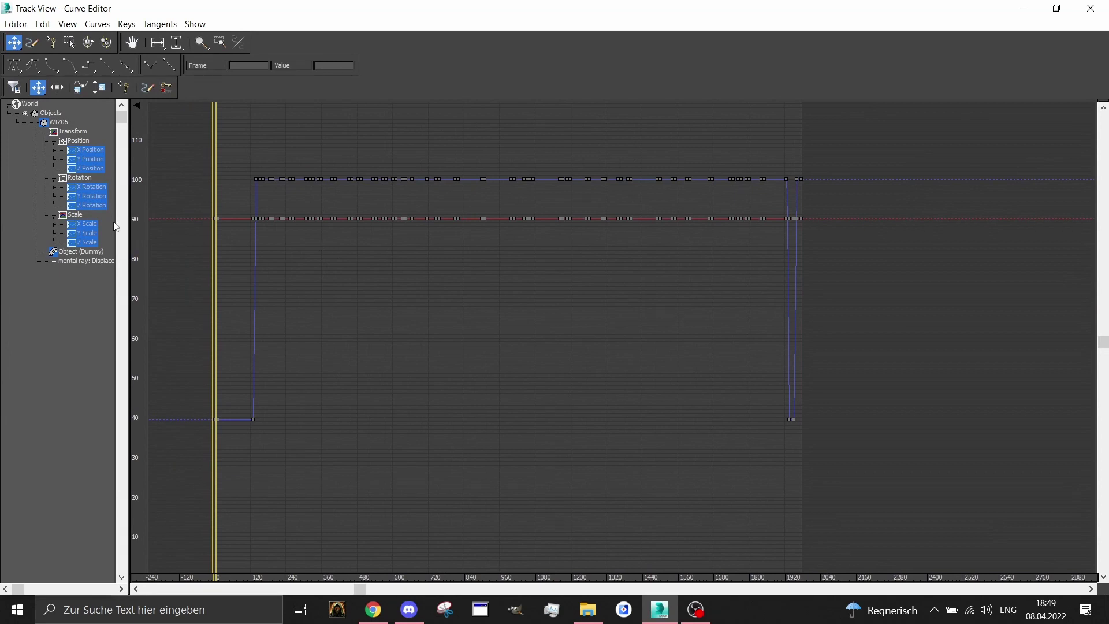
# Delete all keys on WIZ06's X, Y and Z Scale tracks.
pyautogui.click(87, 224)
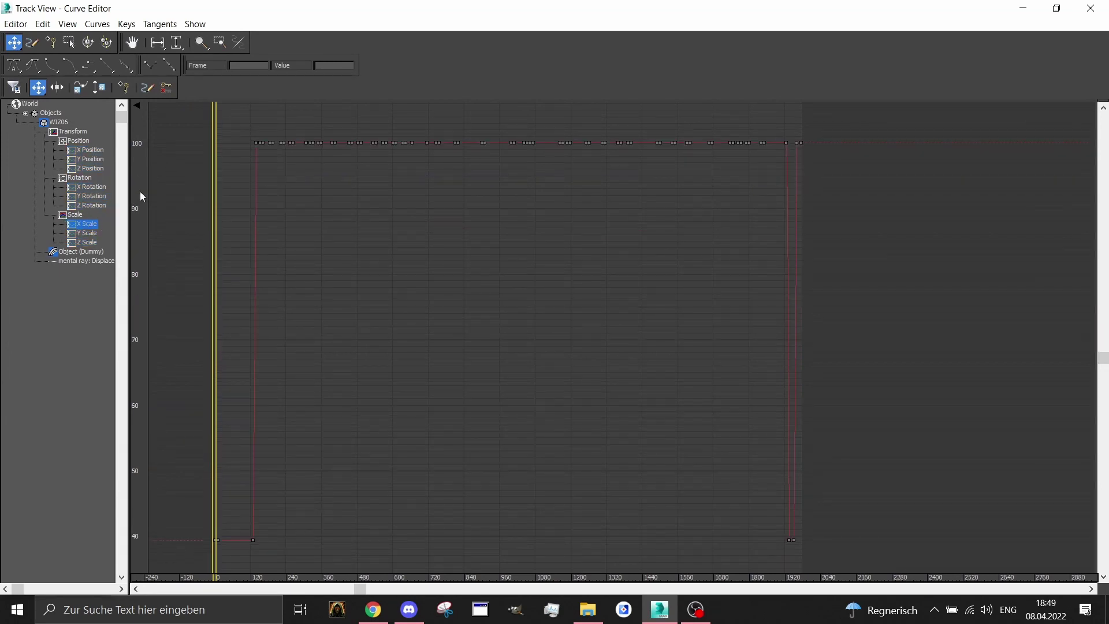
pyautogui.keyDown('ctrl'); pyautogui.click(87, 233); pyautogui.keyUp('ctrl')
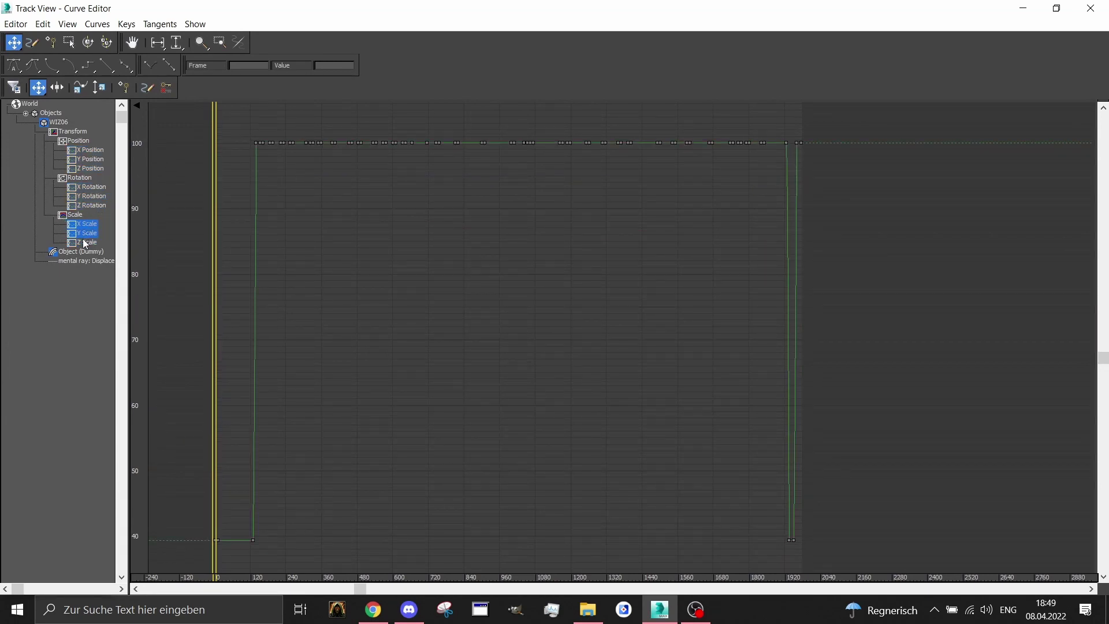
pyautogui.keyDown('ctrl'); pyautogui.click(86, 242); pyautogui.keyUp('ctrl')
pyautogui.moveTo(227, 134); pyautogui.dragTo(925, 211)
pyautogui.moveTo(953, 348); pyautogui.dragTo(951, 349)
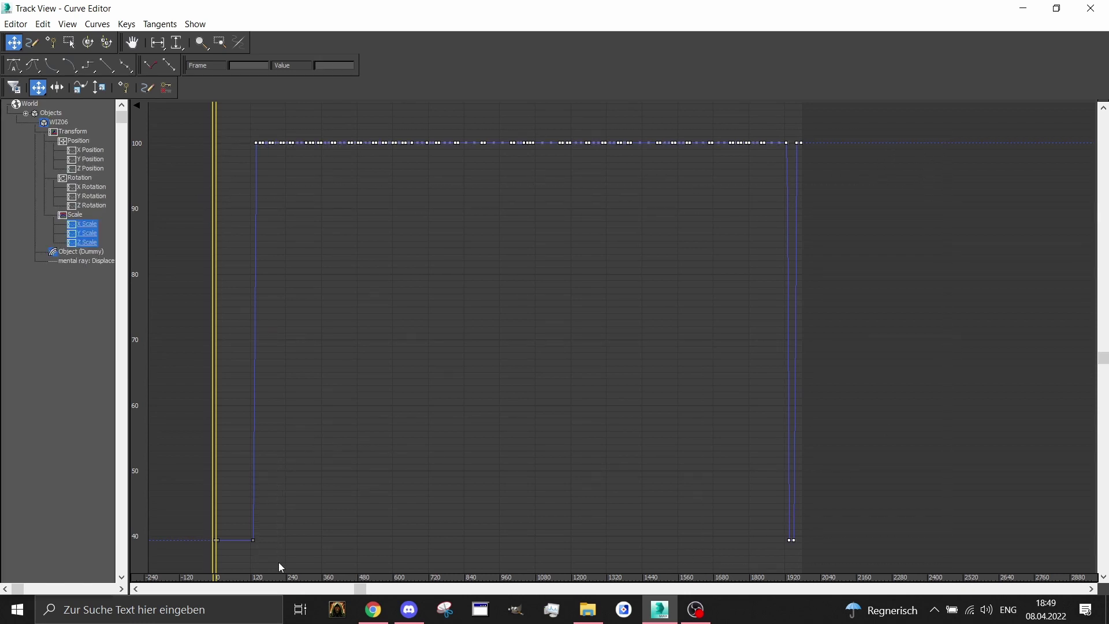
pyautogui.moveTo(305, 509); pyautogui.dragTo(240, 556)
pyautogui.press('Delete')
# Minimise the Curve Editor and scrub the timeline to preview the animation.
pyautogui.click(1023, 8)
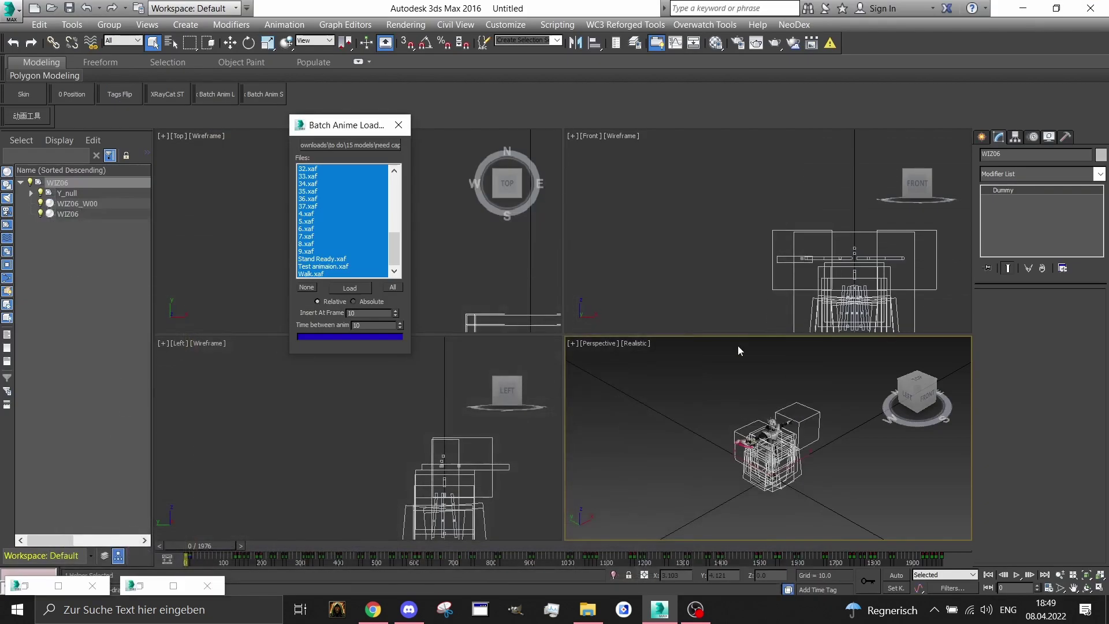
pyautogui.scroll(3, 722, 404)
pyautogui.moveTo(217, 550); pyautogui.dragTo(605, 539)
pyautogui.scroll(-3, 808, 415)
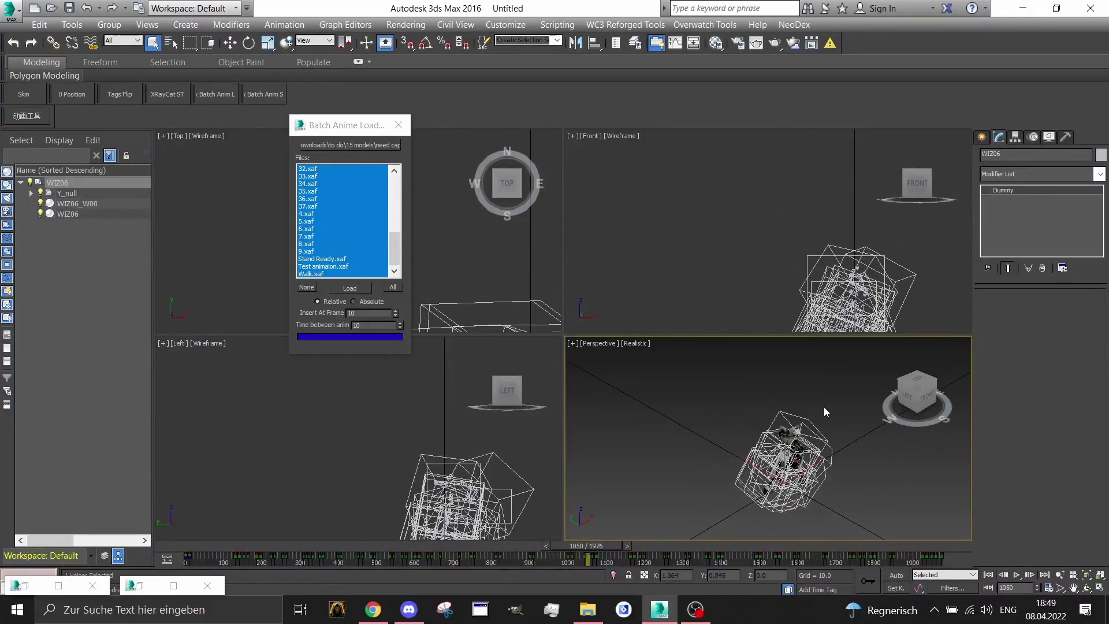
# Open NeoDex Extra > Sequence Manager and review its sequences from 1 through Walk.
pyautogui.click(794, 25)
pyautogui.moveTo(848, 196)
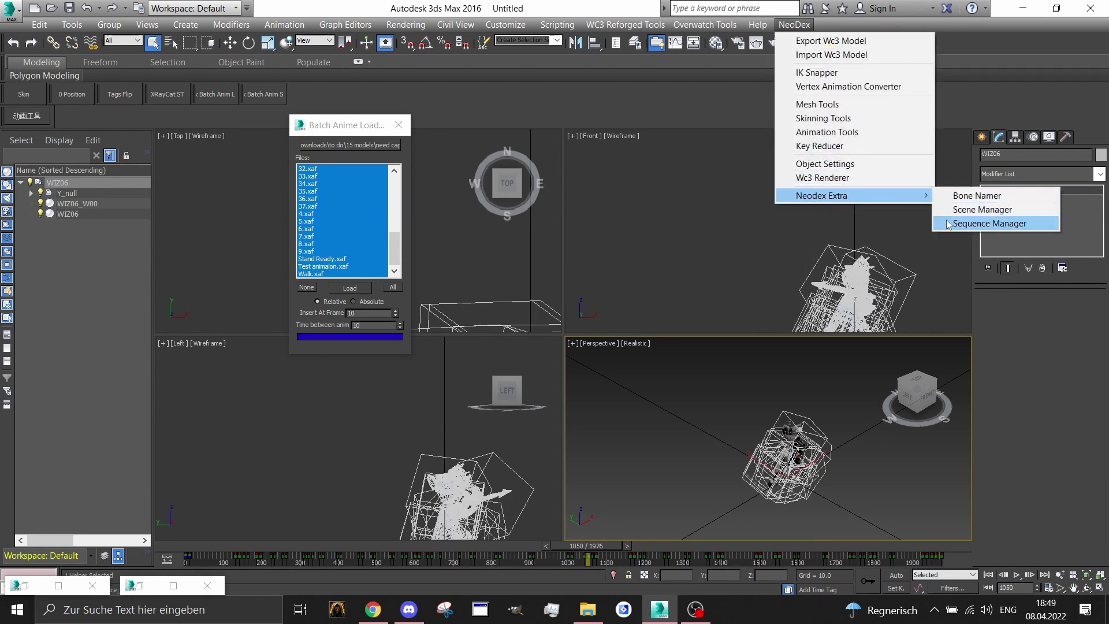
pyautogui.click(989, 224)
pyautogui.scroll(-10, 491, 289)
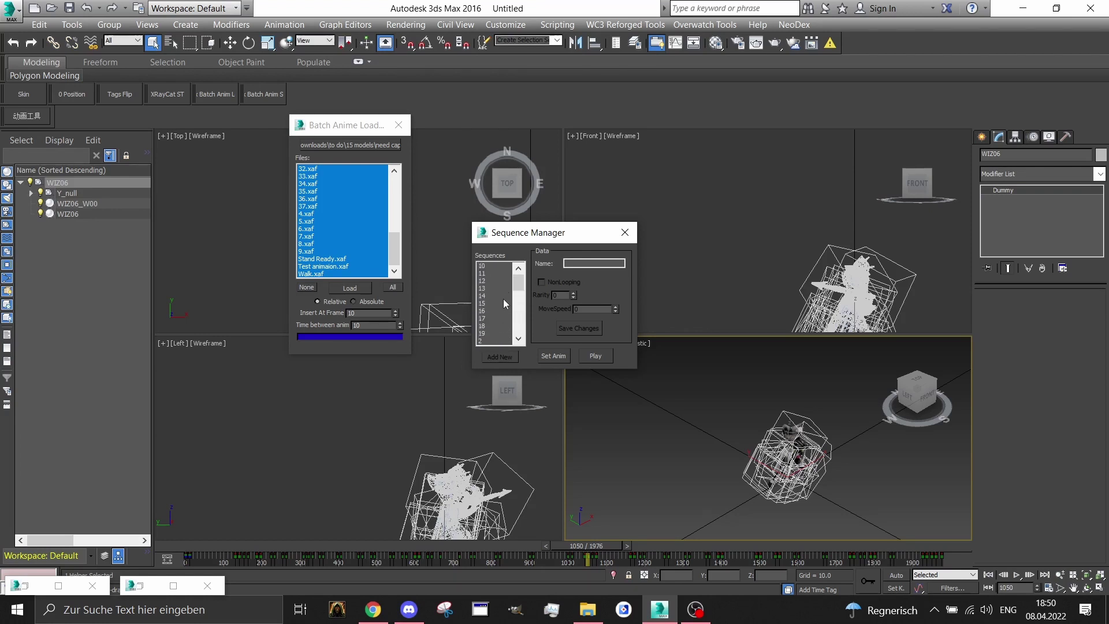
pyautogui.scroll(10, 504, 299)
# Select WIZ06 and drag the Scale gizmo to enlarge the whole character.
pyautogui.click(58, 183)
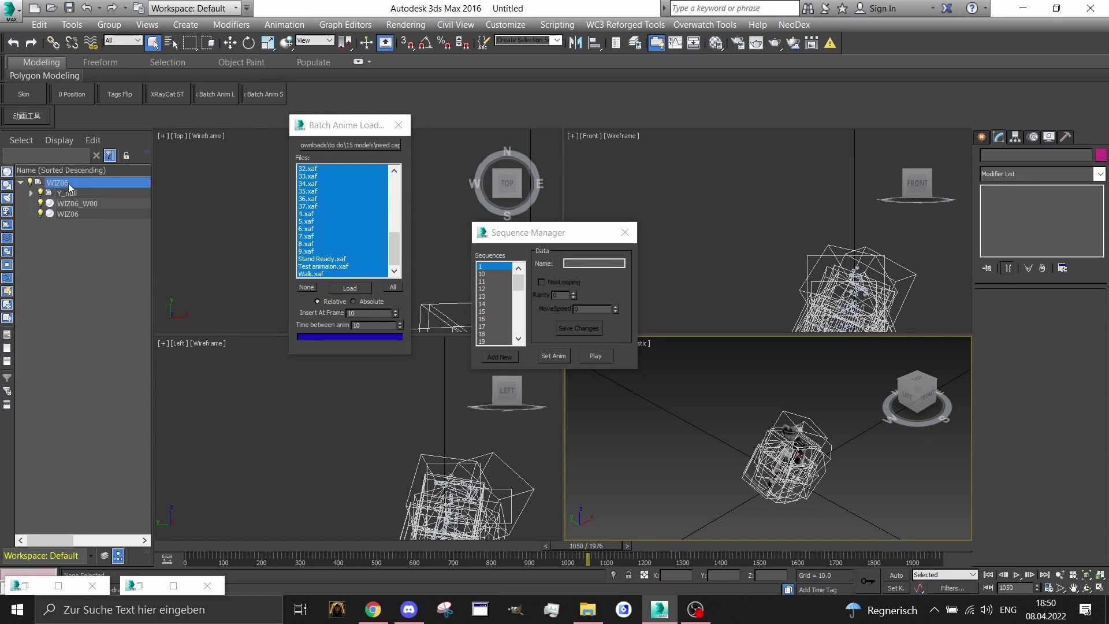
pyautogui.rightClick(794, 376)
pyautogui.click(810, 410)
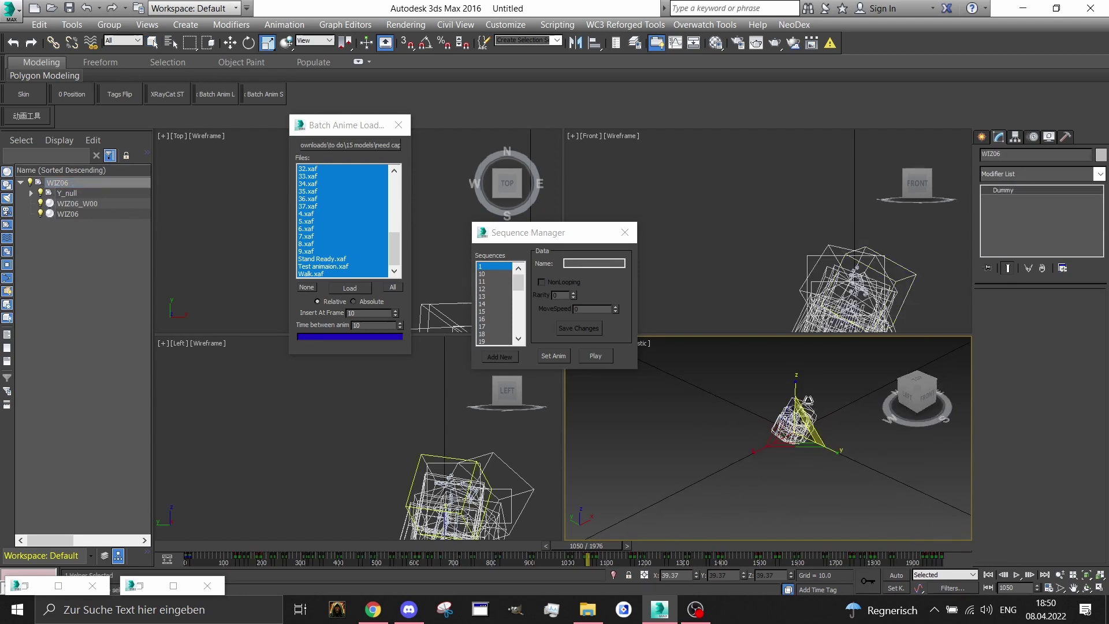
pyautogui.moveTo(753, 415); pyautogui.dragTo(925, 509)
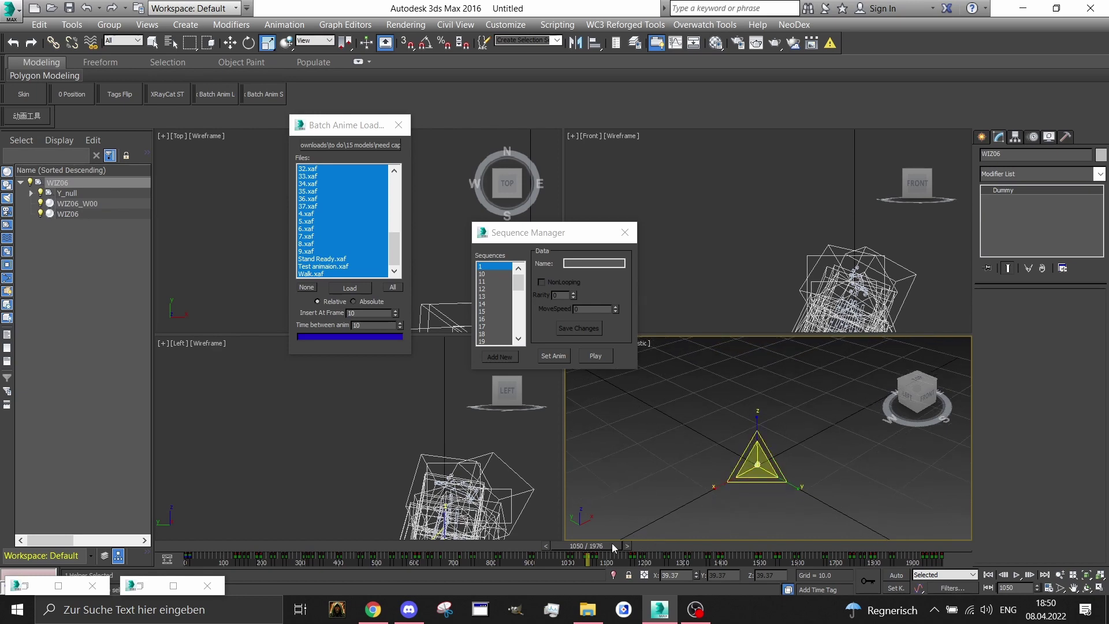
pyautogui.moveTo(758, 462); pyautogui.dragTo(562, 377)
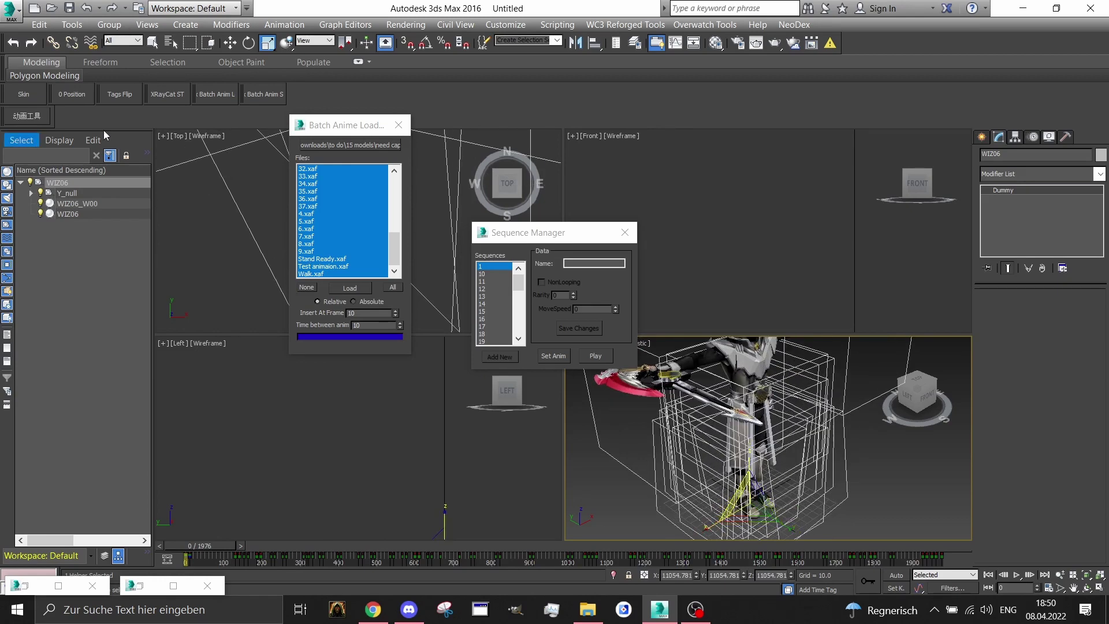
# Set position and scale controllers of the whole WIZ06 hierarchy to linear via NeoDex Animation Tools.
pyautogui.click(795, 25)
pyautogui.click(816, 132)
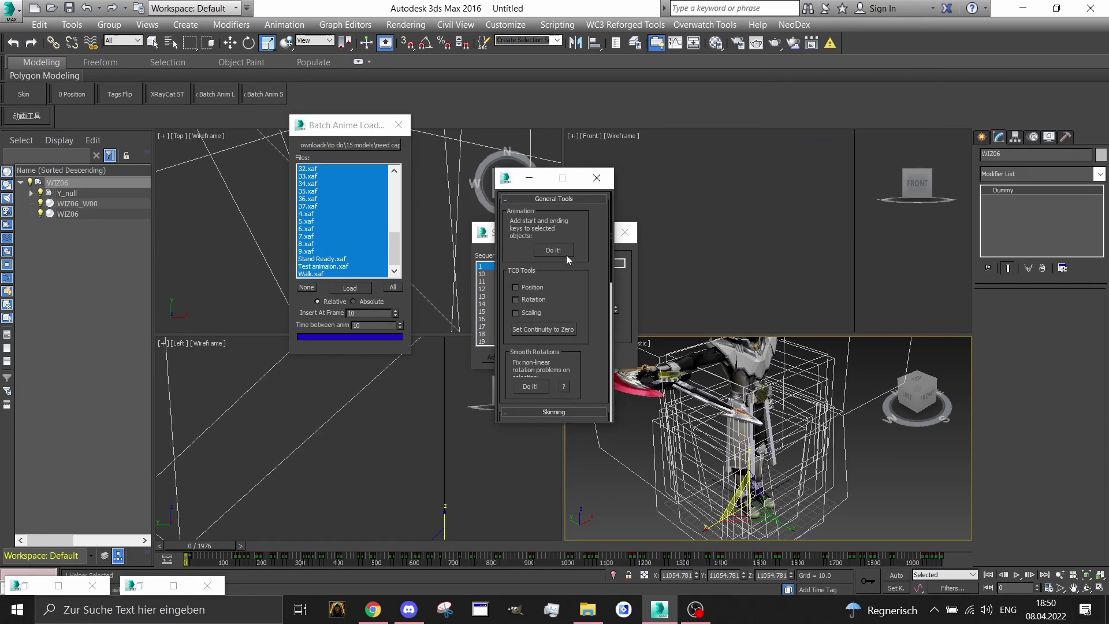
pyautogui.scroll(-5, 566, 255)
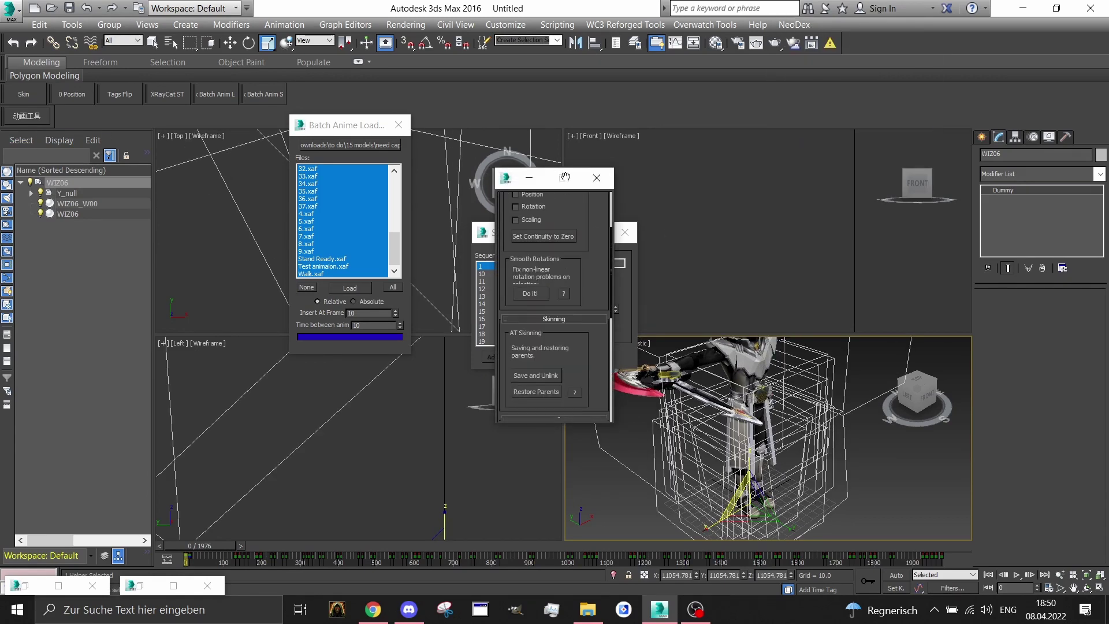
pyautogui.doubleClick(73, 184)
pyautogui.click(535, 259)
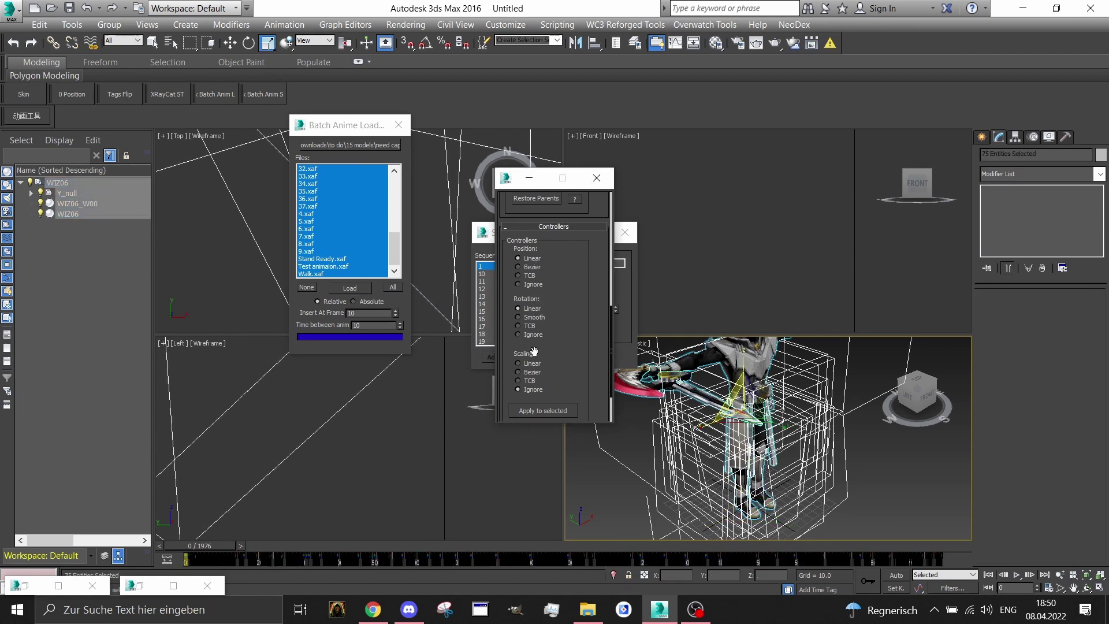
pyautogui.click(530, 364)
pyautogui.click(543, 411)
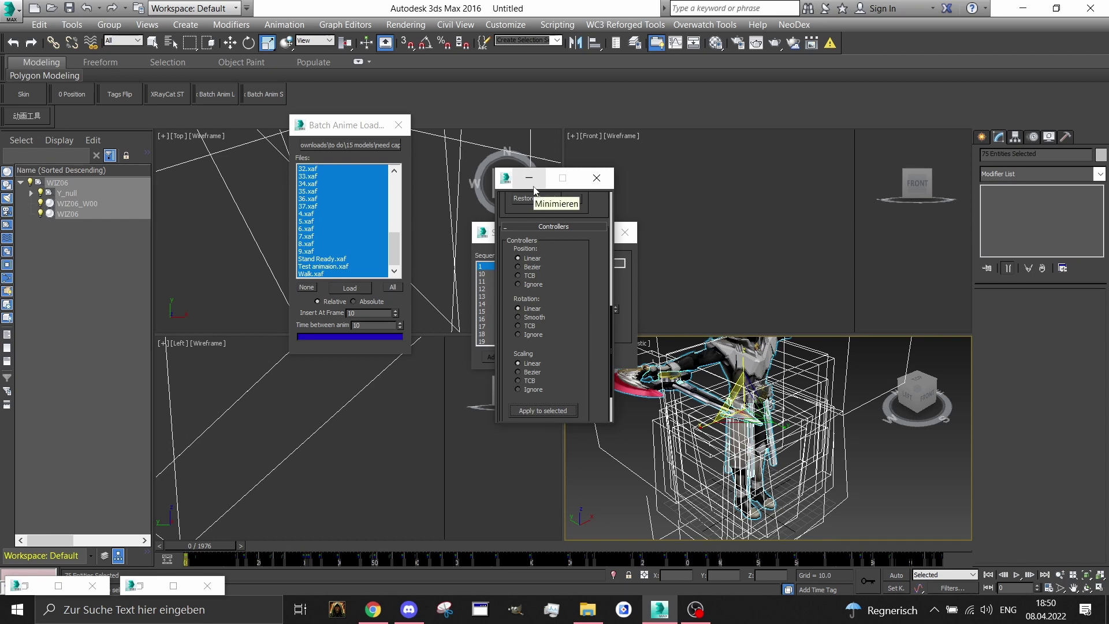
# Unlink the X_j1 bone from Y_null to the scene root and scrub the timeline to check.
pyautogui.click(530, 179)
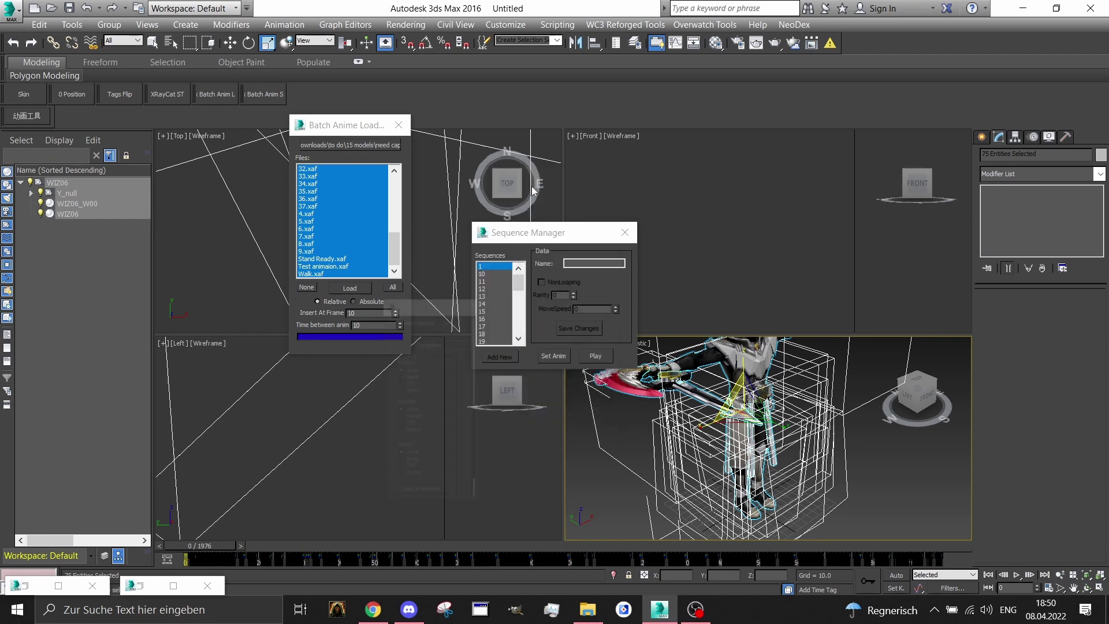
pyautogui.click(31, 193)
pyautogui.click(78, 206)
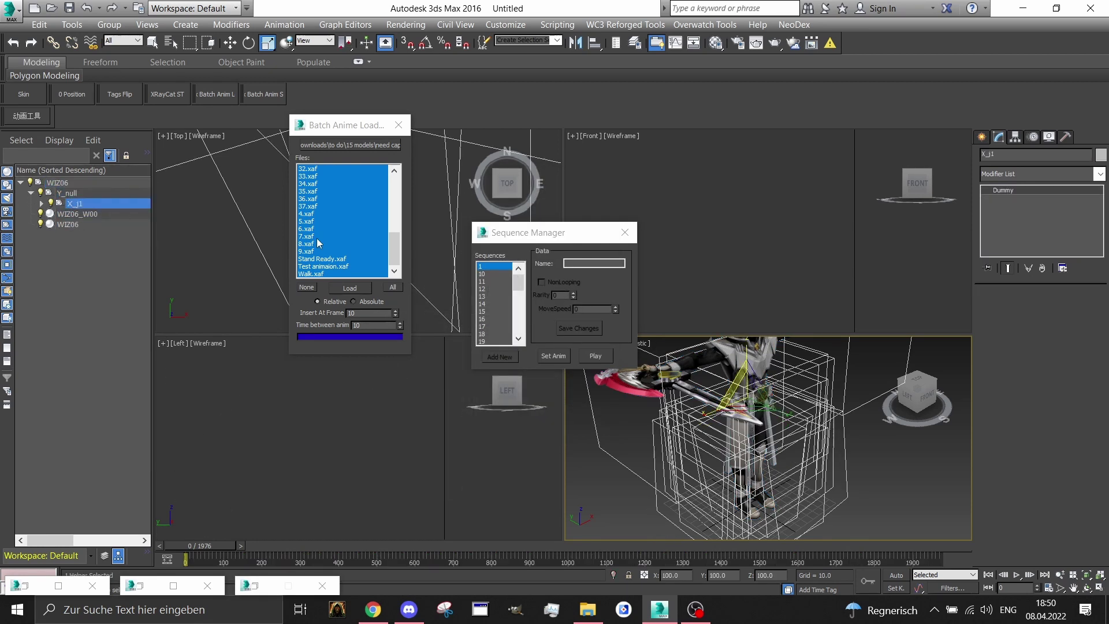
pyautogui.click(72, 43)
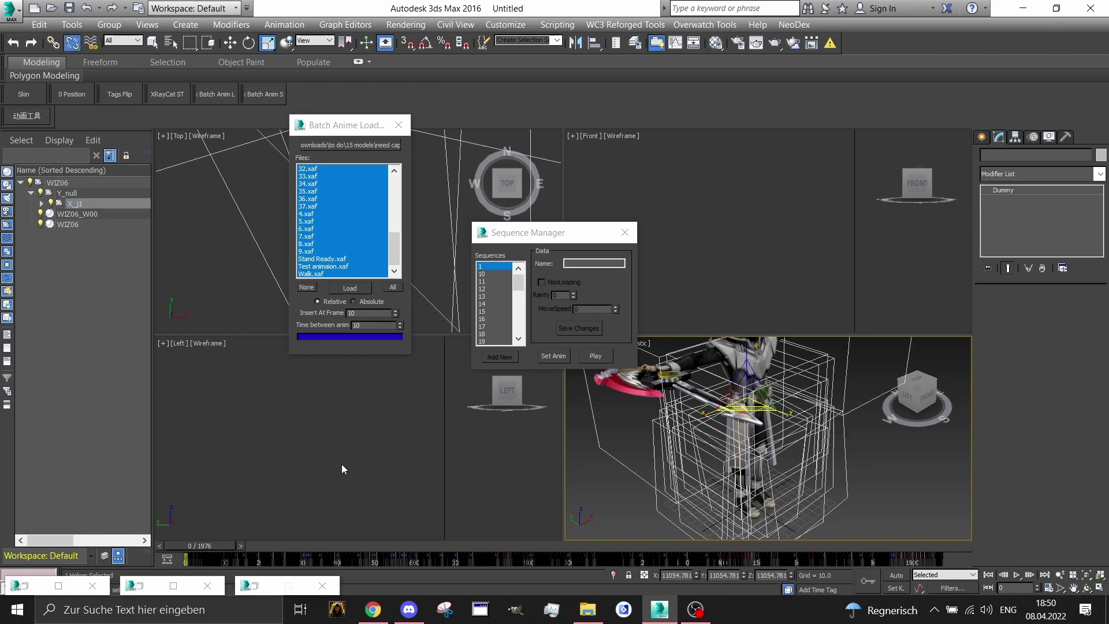
pyautogui.moveTo(206, 542); pyautogui.dragTo(898, 506)
# Open the NeoDex Export Wc3 Model settings window.
pyautogui.click(794, 25)
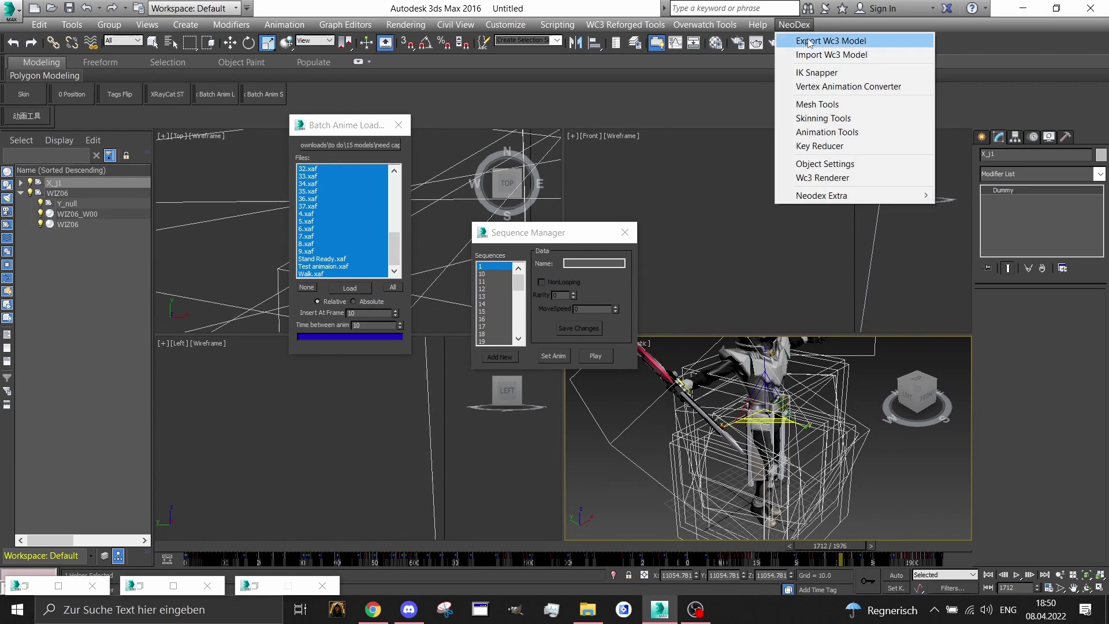
pyautogui.click(841, 39)
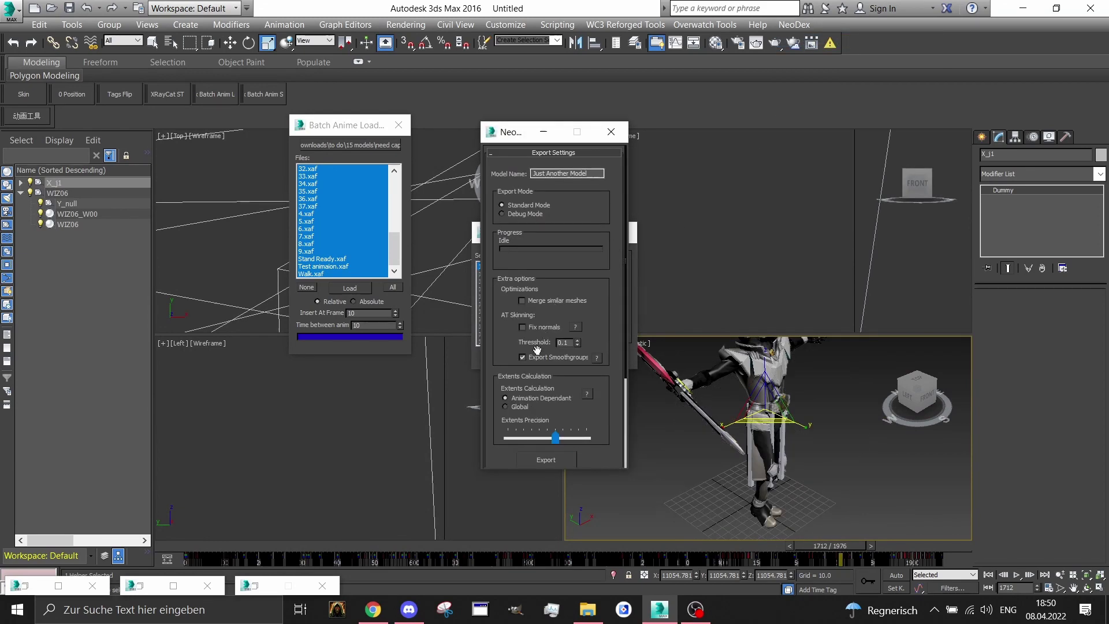